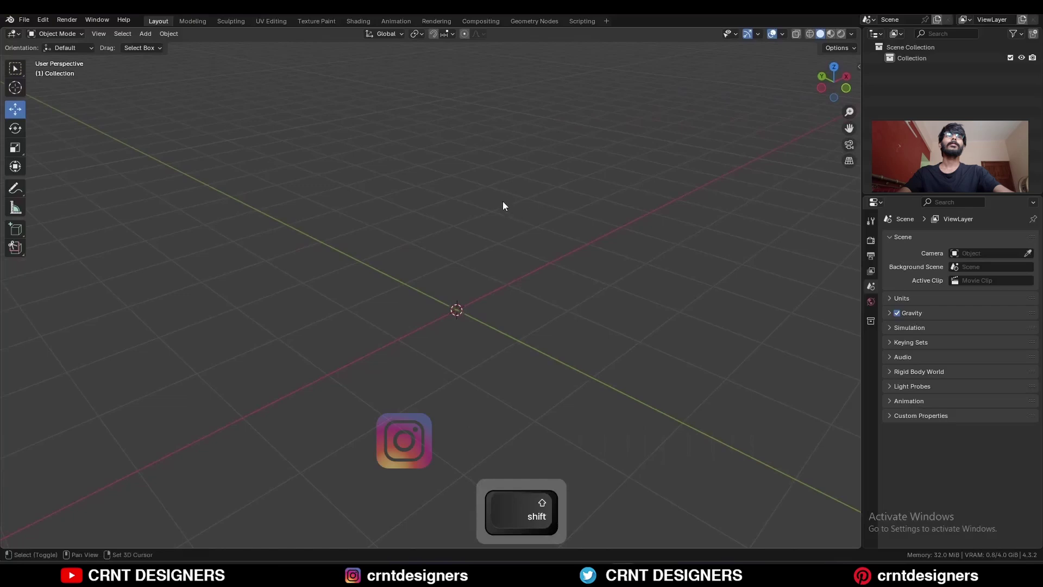
# Add a cylinder mesh with 32 vertices at the world origin.
pyautogui.hotkey('shift', 'a')
pyautogui.moveTo(497, 199)
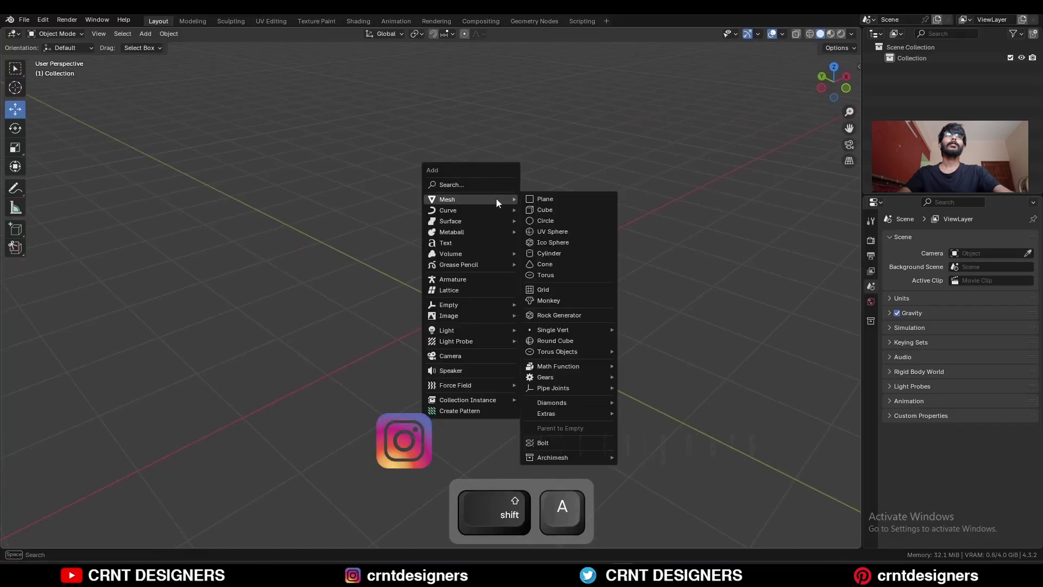
pyautogui.click(553, 253)
pyautogui.write('32')
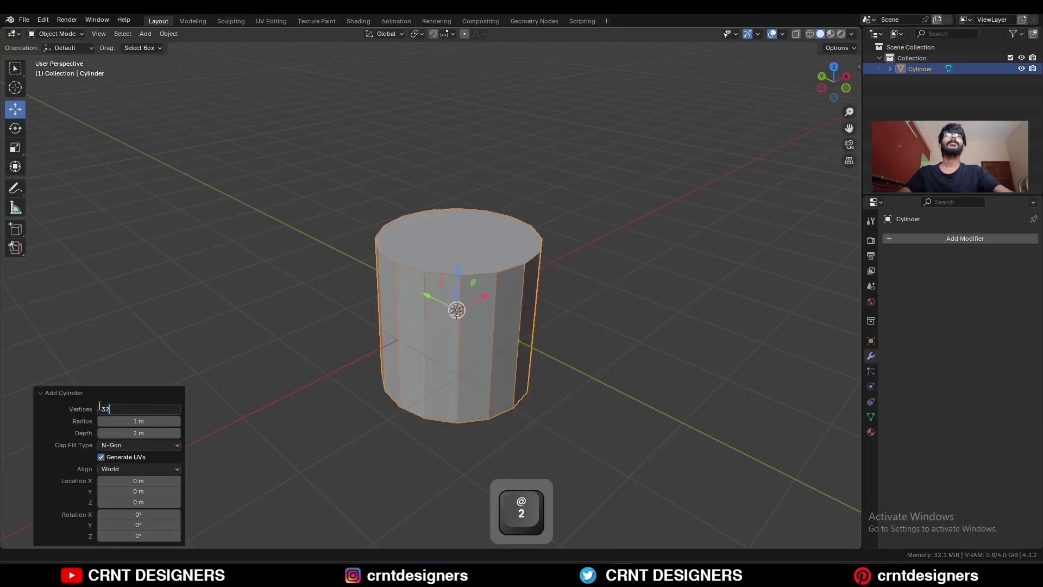
pyautogui.press('Return')
# Scale the cylinder by 2 along the Z axis.
pyautogui.click(846, 88)
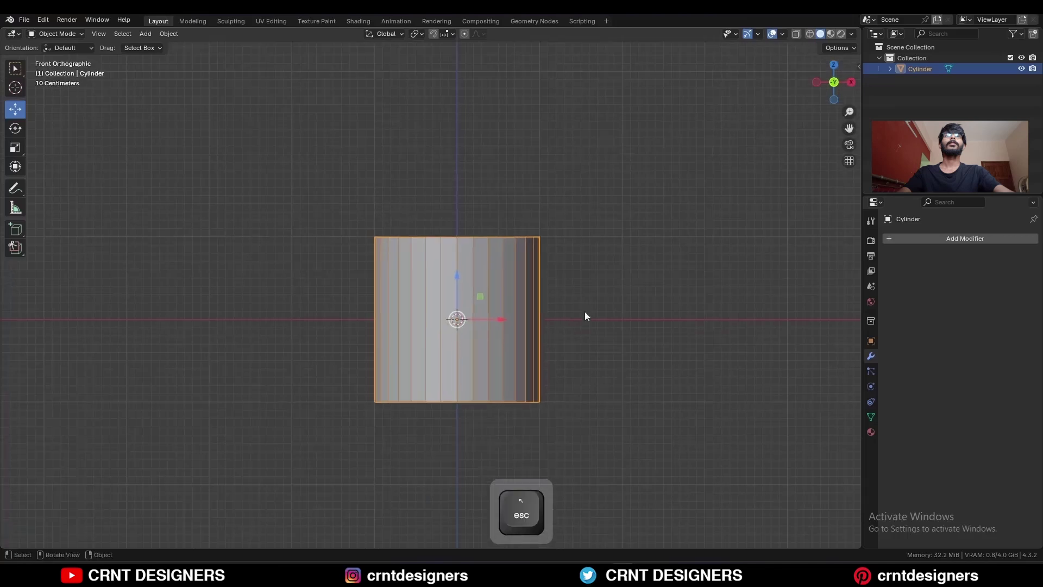
pyautogui.press('s')
pyautogui.press('z')
pyautogui.press('ctrl')
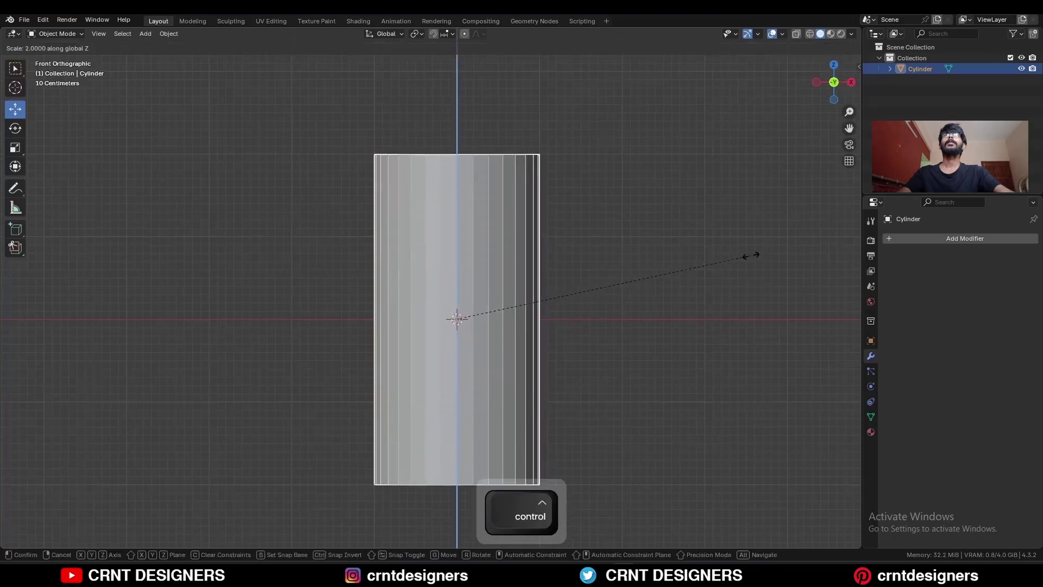
pyautogui.click(749, 256)
# Add a second cylinder with 16 vertices and rotate it to lie horizontally along the X axis.
pyautogui.hotkey('shift', 'a')
pyautogui.moveTo(517, 193)
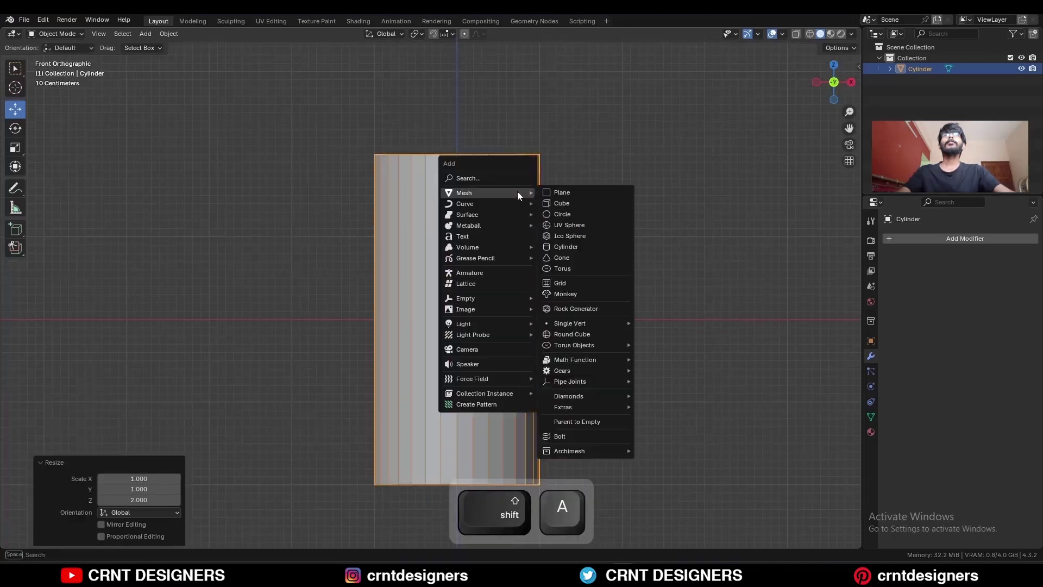
pyautogui.click(572, 250)
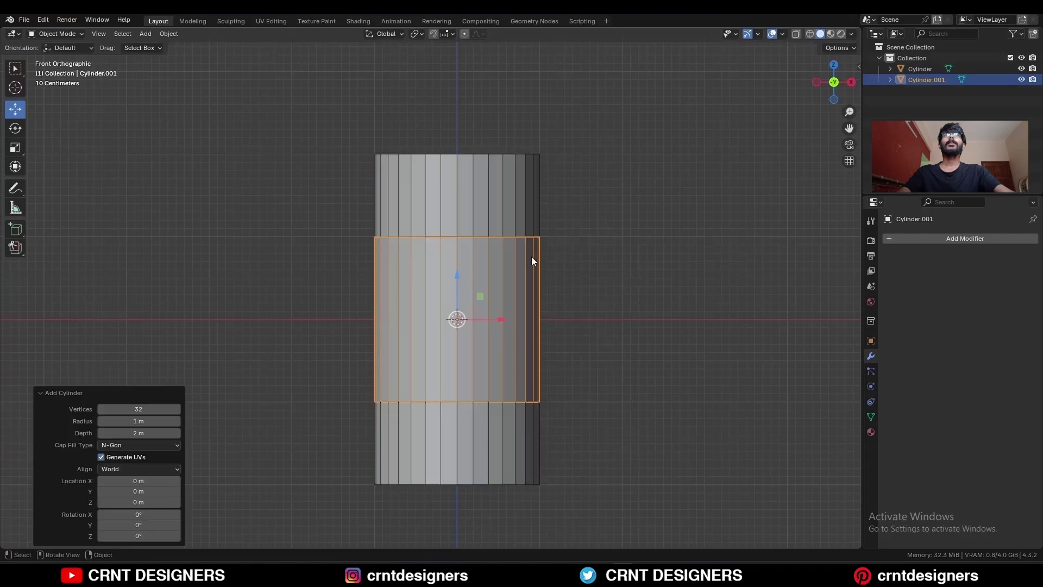
pyautogui.write('16')
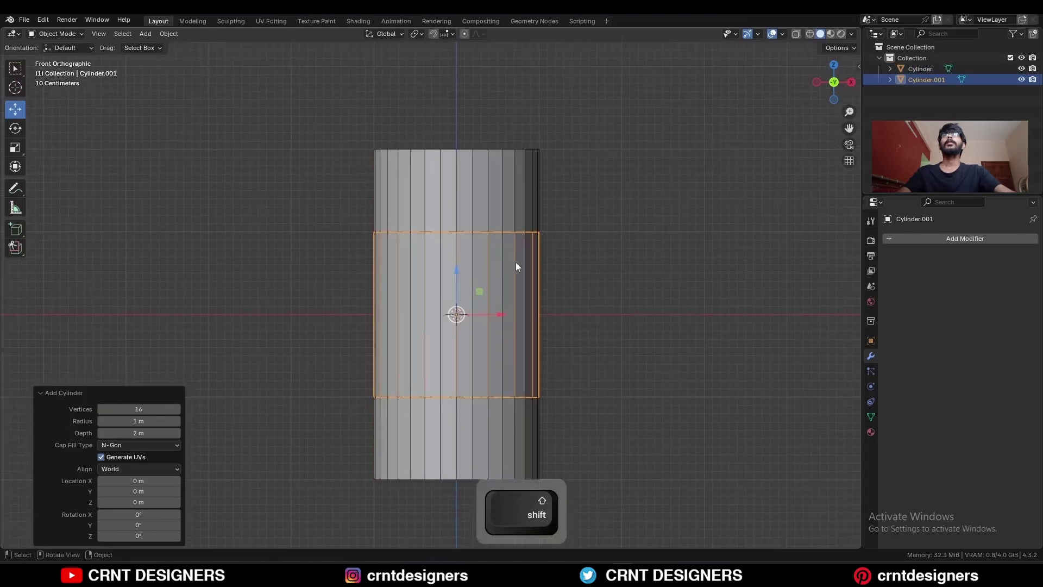
pyautogui.write('r')
pyautogui.click(568, 382)
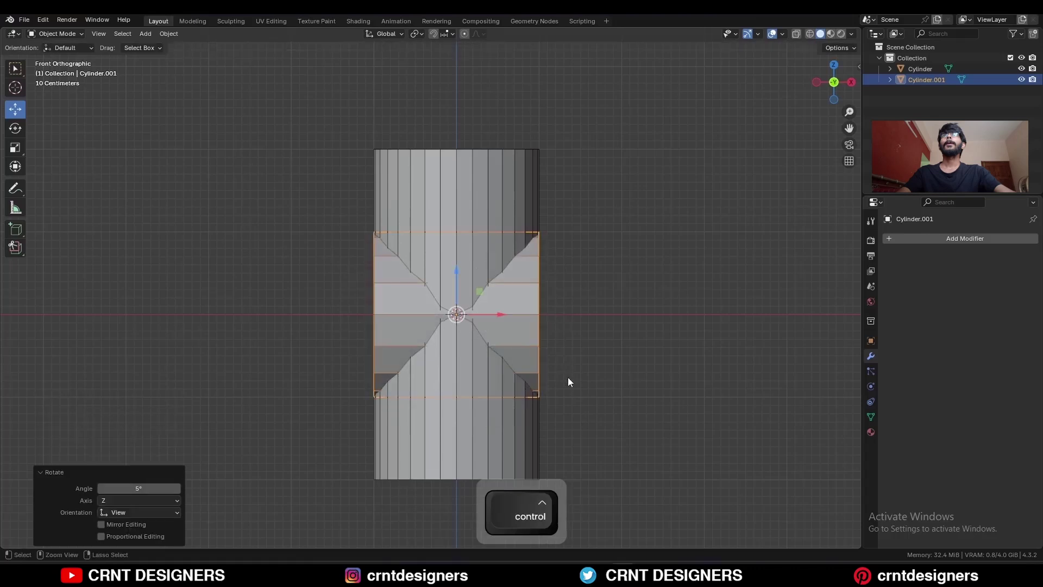
# Scale the horizontal cylinder down uniformly to slightly over half the tall cylinder's diameter.
pyautogui.click(816, 82)
pyautogui.press('s')
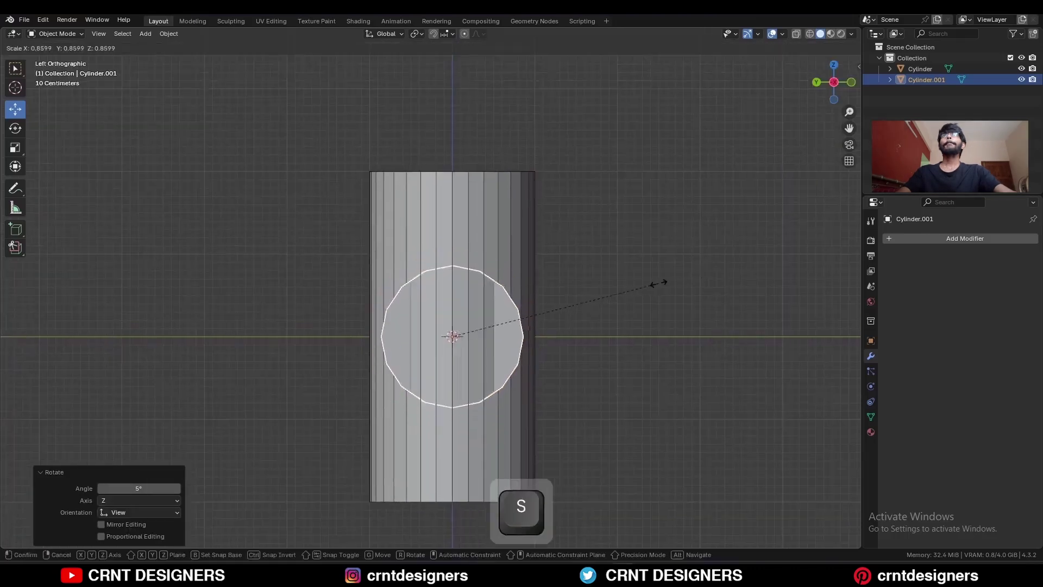
pyautogui.click(594, 301)
pyautogui.press('s')
pyautogui.click(514, 353)
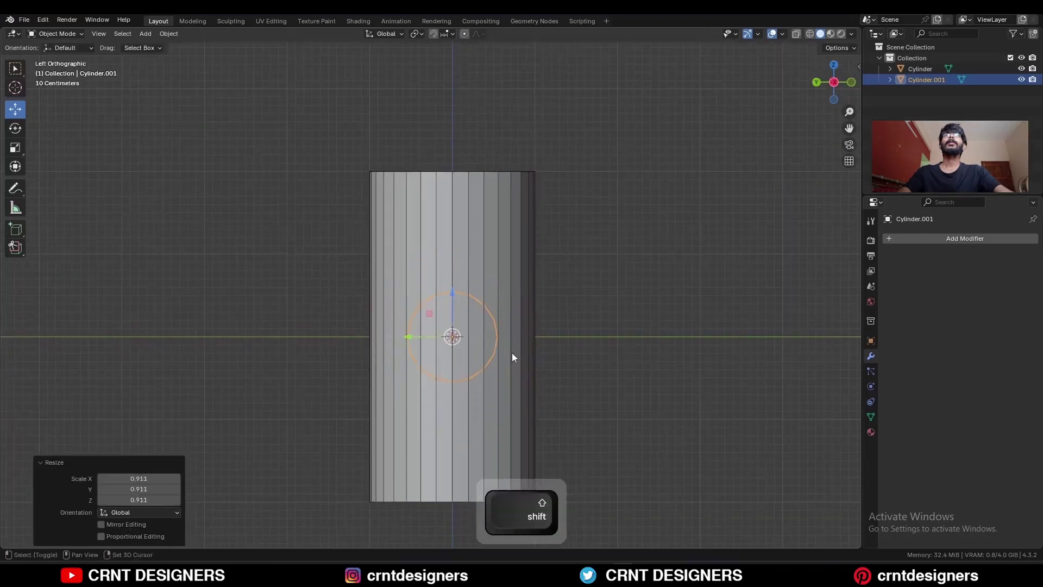
# Stretch the horizontal cylinder by about 3.45 along X so it passes through both sides of the tall cylinder.
pyautogui.moveTo(511, 353); pyautogui.dragTo(545, 298, button='middle')
pyautogui.press('s')
pyautogui.press('x')
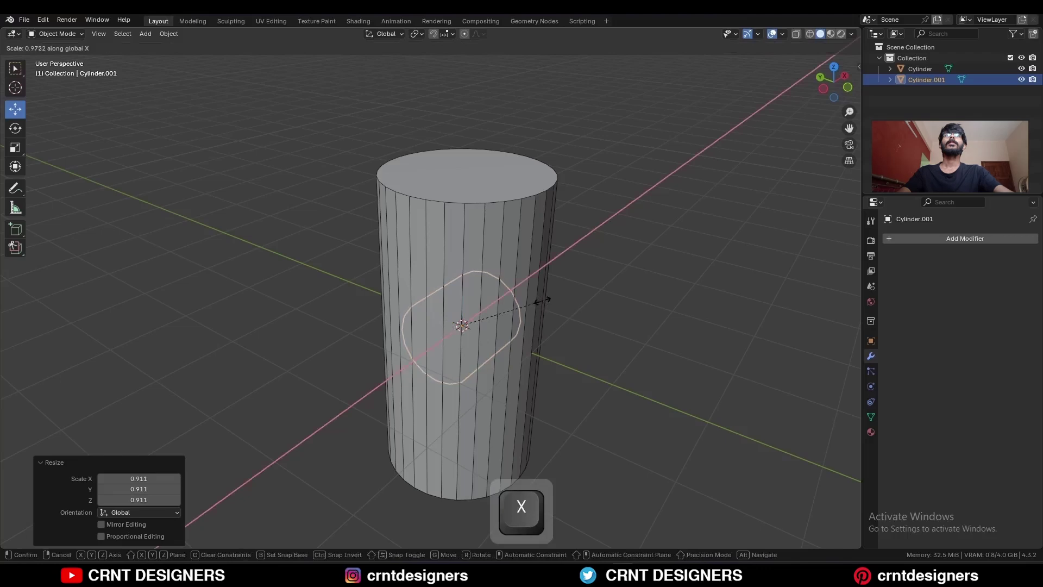
pyautogui.click(743, 225)
# Move the horizontal cylinder up 1 m along Z and scale it uniformly by 1.1.
pyautogui.click(823, 88)
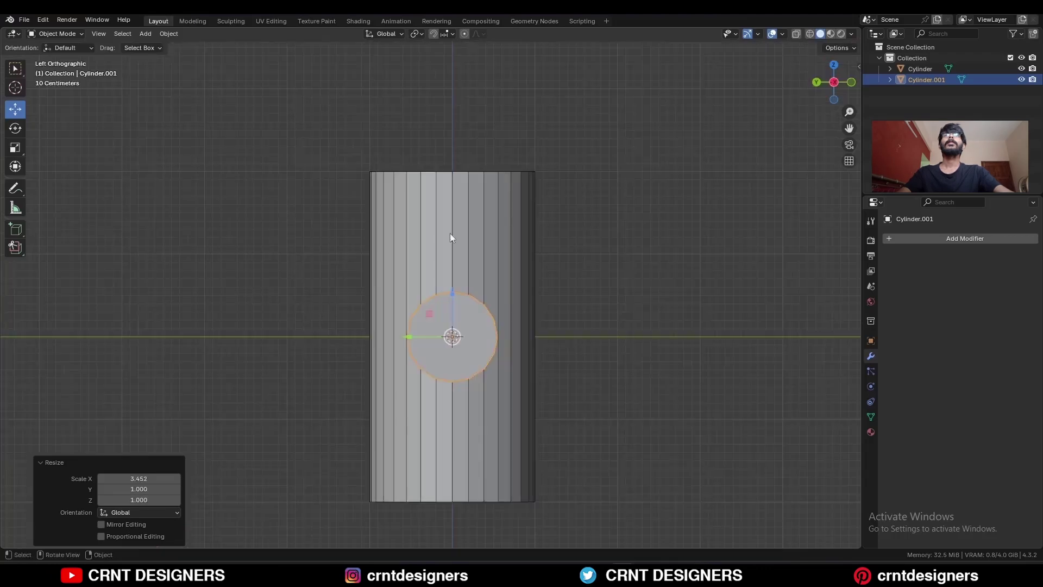
pyautogui.press('g')
pyautogui.press('z')
pyautogui.click(473, 216)
pyautogui.scroll(3, 563, 306)
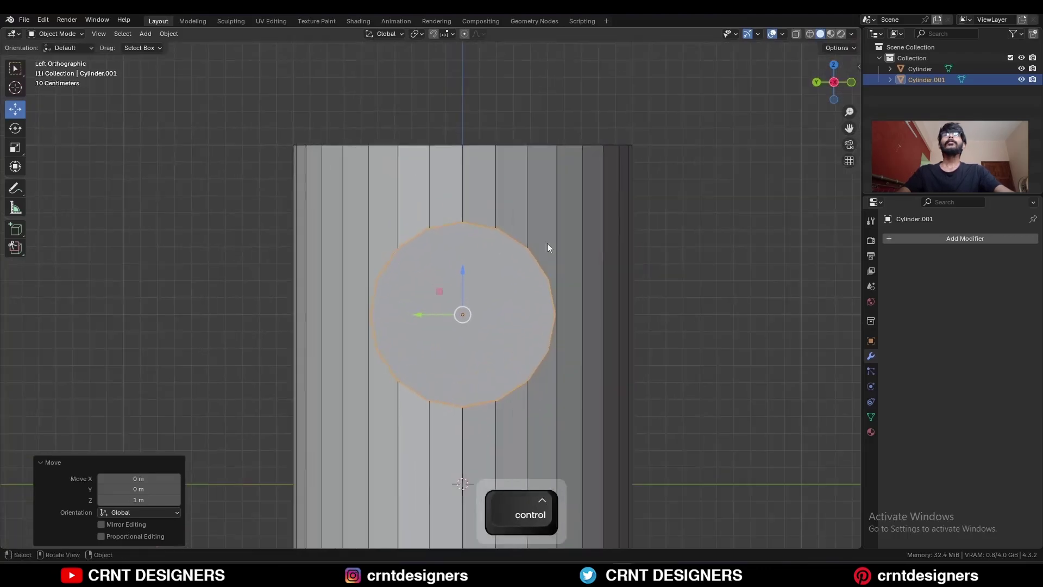
pyautogui.press('s')
pyautogui.keyDown('ctrl'); pyautogui.click(624, 283); pyautogui.keyUp('ctrl')
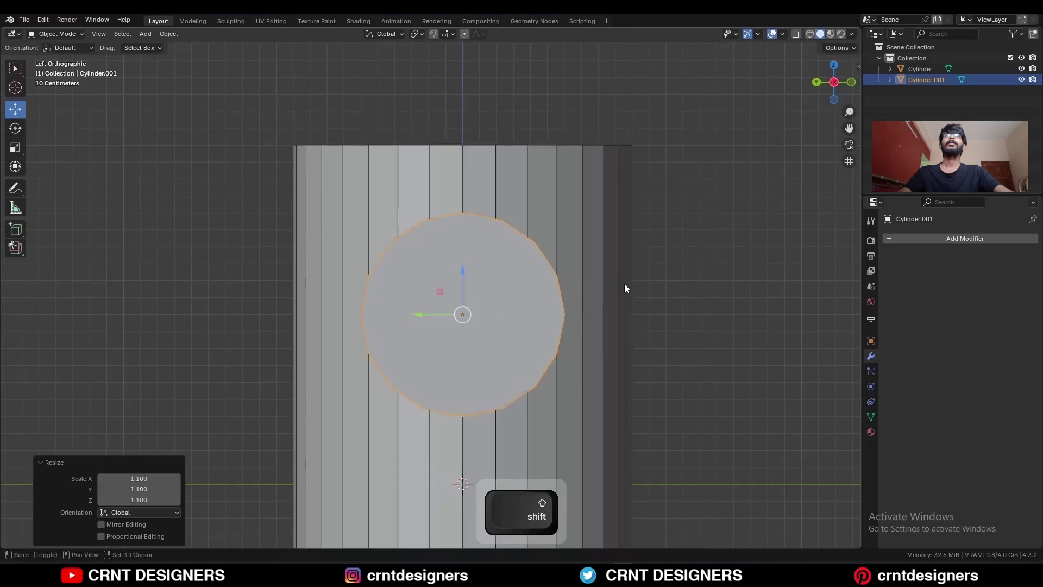
# Duplicate the tall cylinder in place without moving the copy.
pyautogui.scroll(-1, 584, 298)
pyautogui.moveTo(583, 298); pyautogui.dragTo(504, 293, button='middle')
pyautogui.click(503, 294)
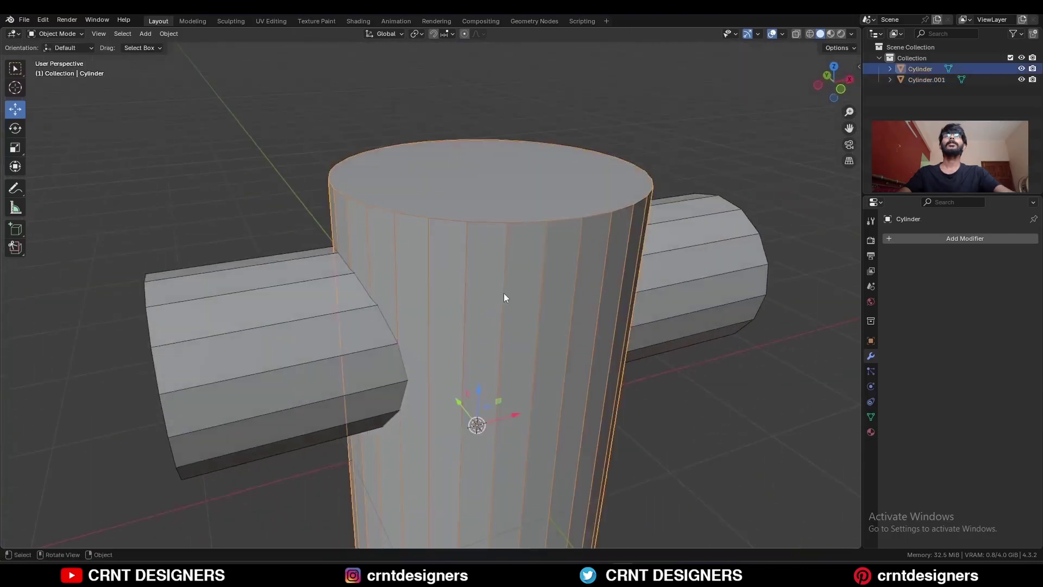
pyautogui.hotkey('shift', 'd')
pyautogui.rightClick(546, 235)
# Intersect the horizontal cylinder with the duplicated tall cylinder using a Boolean, and apply the modifier.
pyautogui.moveTo(546, 235); pyautogui.dragTo(353, 270, button='middle')
pyautogui.keyDown('shift'); pyautogui.click(343, 282); pyautogui.keyUp('shift')
pyautogui.keyDown('ctrl'); pyautogui.moveTo(474, 239); pyautogui.dragTo(508, 272, button='middle'); pyautogui.keyUp('ctrl')
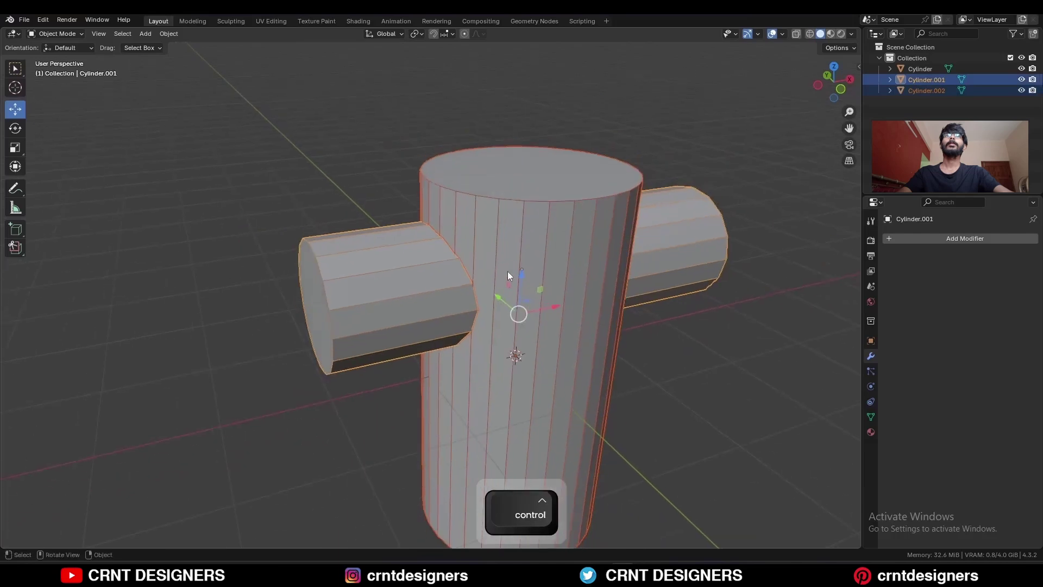
pyautogui.hotkey('shift', 'q')
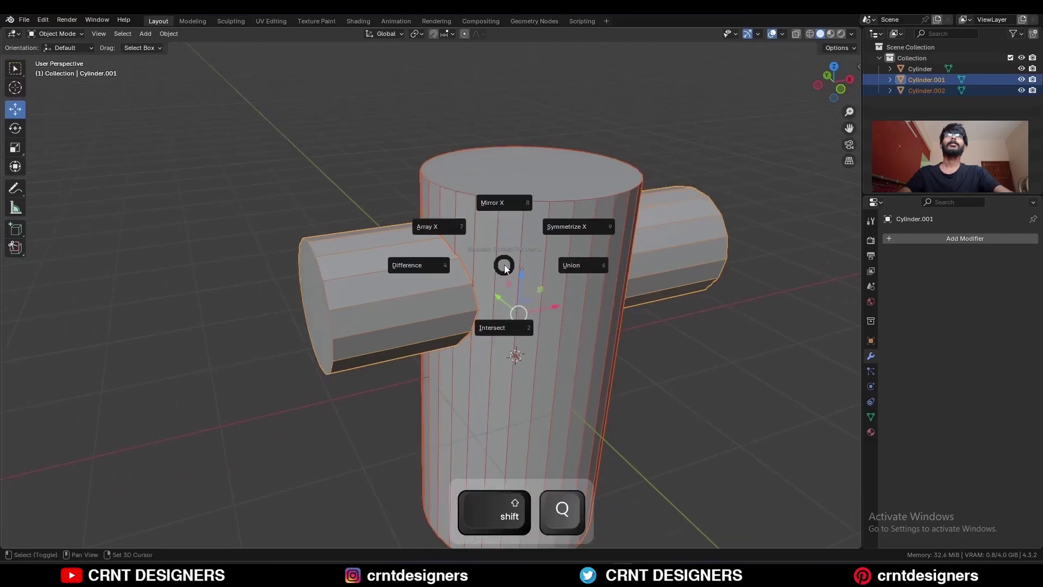
pyautogui.click(498, 329)
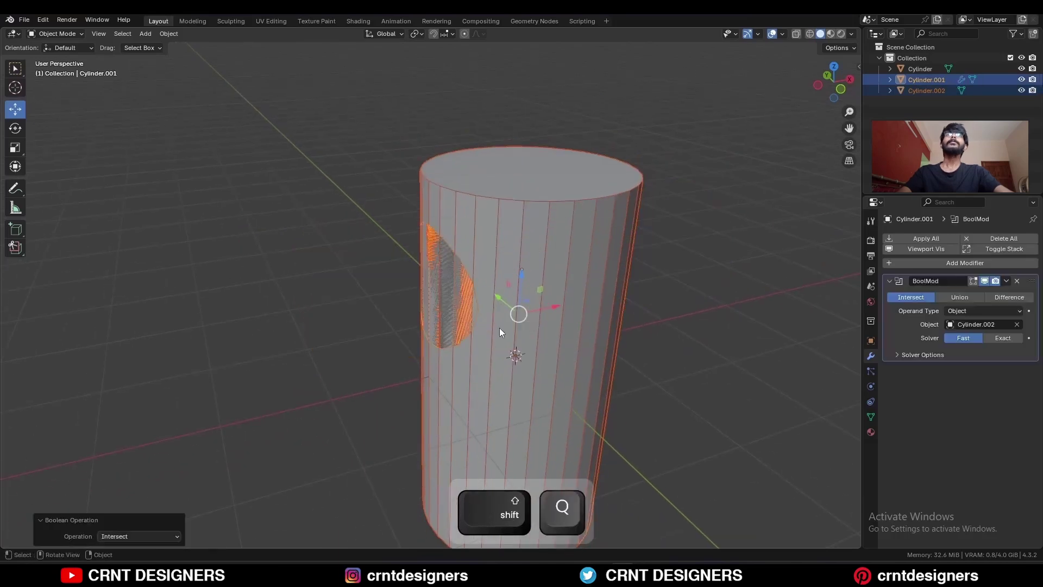
pyautogui.click(1007, 281)
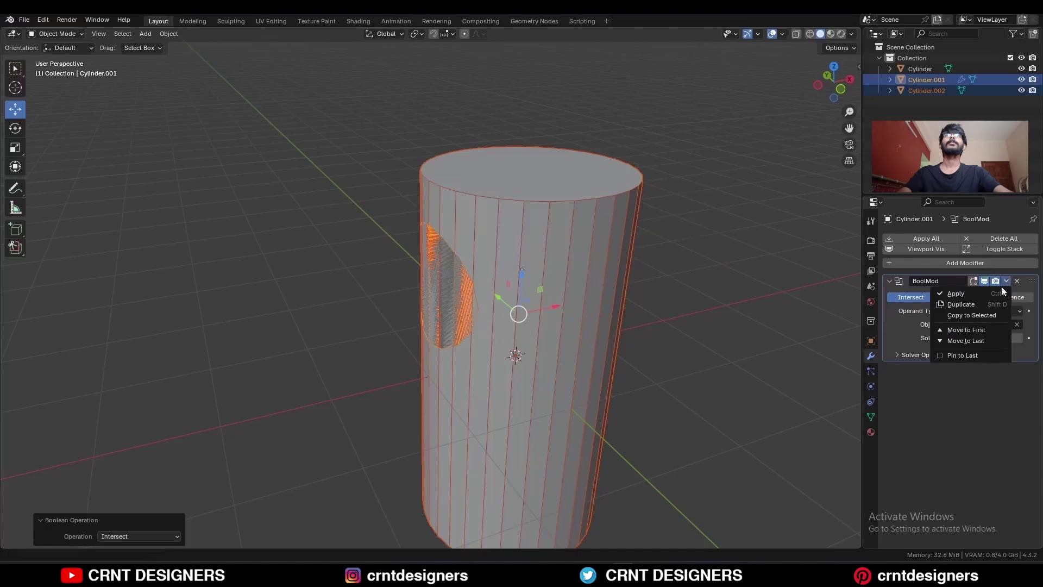
pyautogui.click(991, 295)
# Delete the duplicated tall cylinder, Cylinder.002.
pyautogui.click(928, 89)
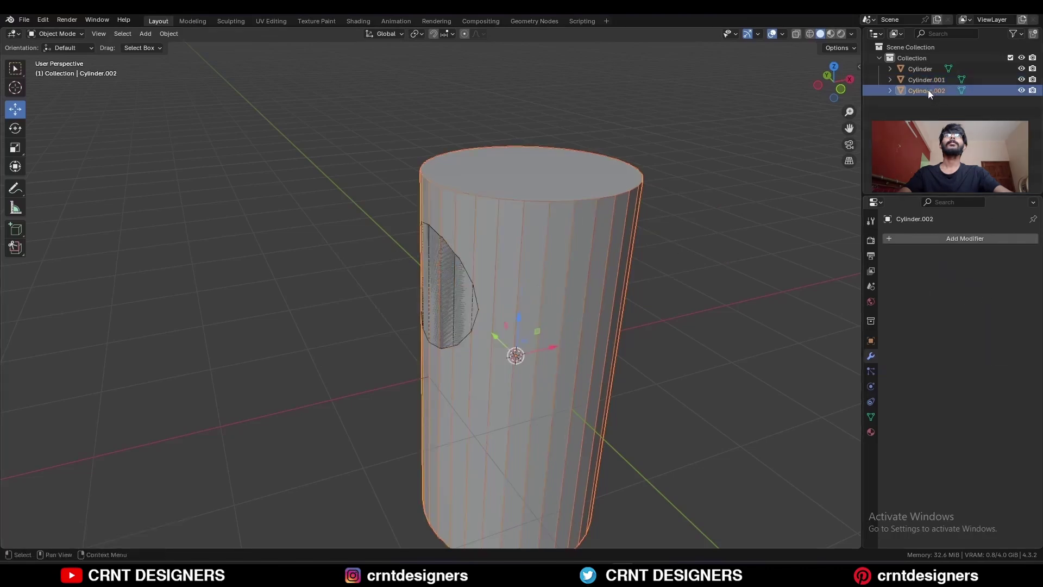
pyautogui.moveTo(532, 309); pyautogui.dragTo(665, 275)
pyautogui.press('x')
pyautogui.click(665, 276)
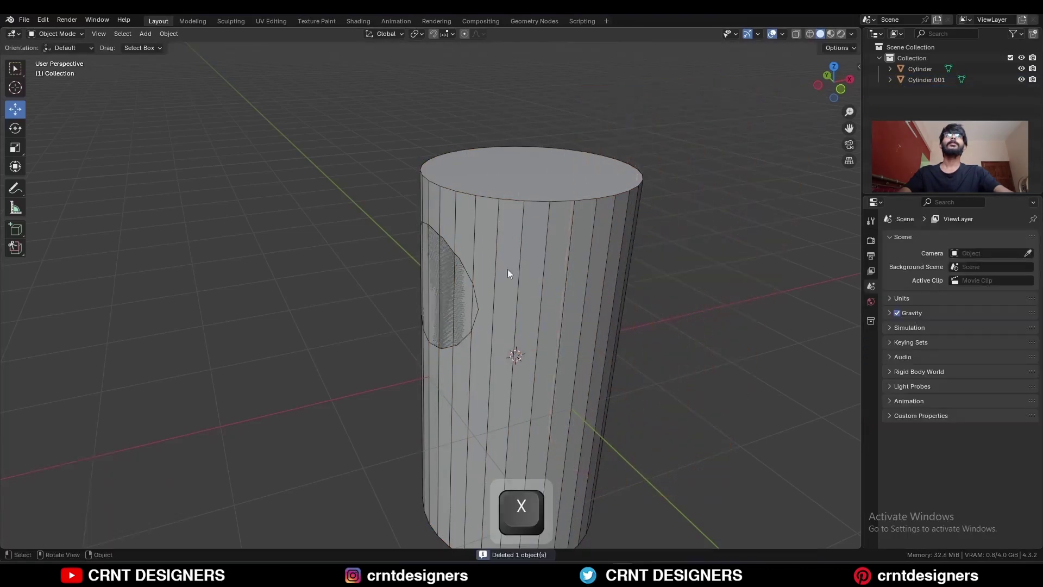
# Lower the tall cylinder's top face by 3 m along Z in Edit Mode, and return to Object Mode.
pyautogui.click(455, 298)
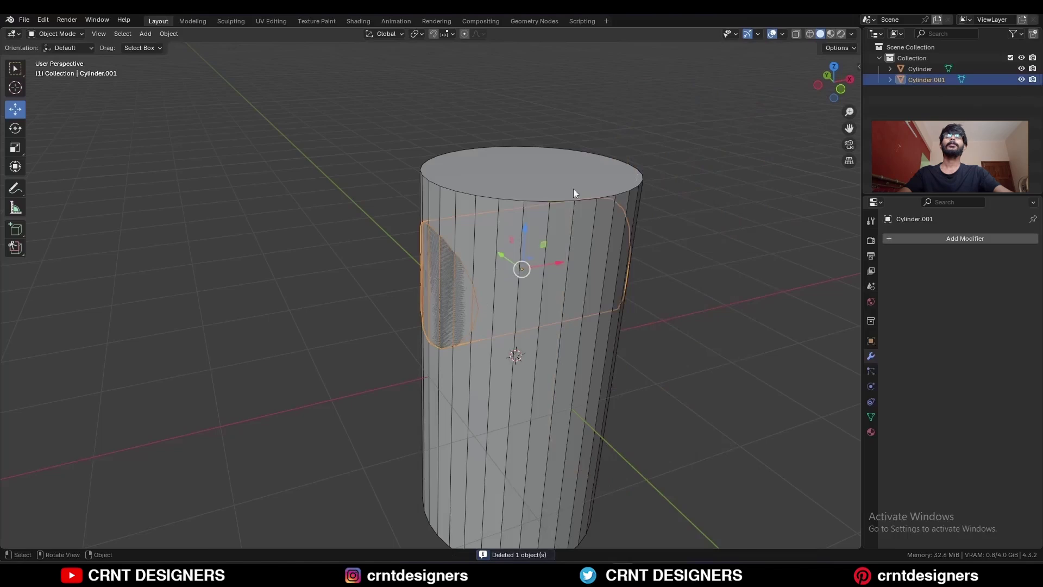
pyautogui.click(560, 178)
pyautogui.press('Tab')
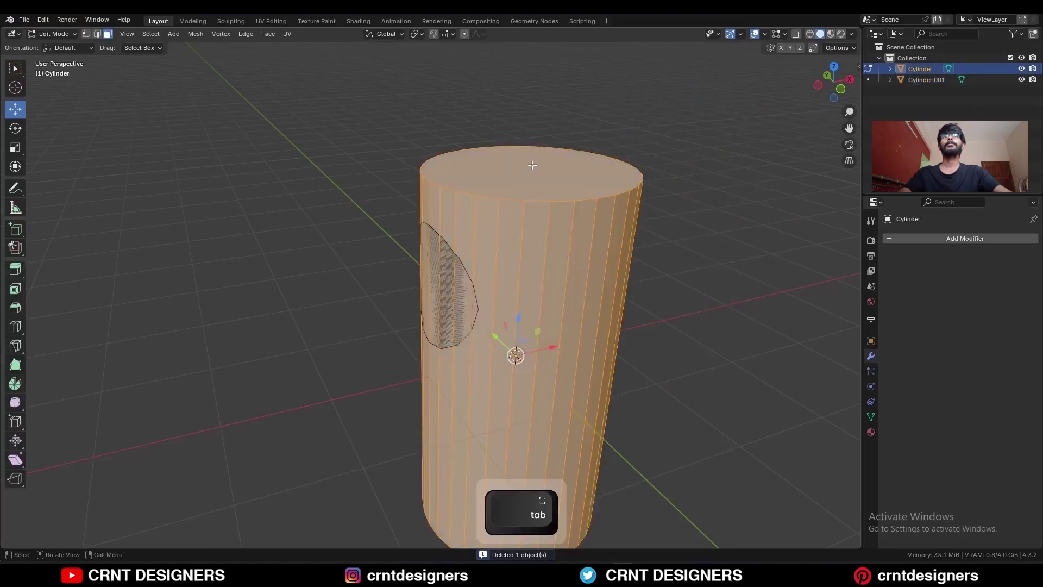
pyautogui.press('3')
pyautogui.click(533, 164)
pyautogui.press('g')
pyautogui.press('z')
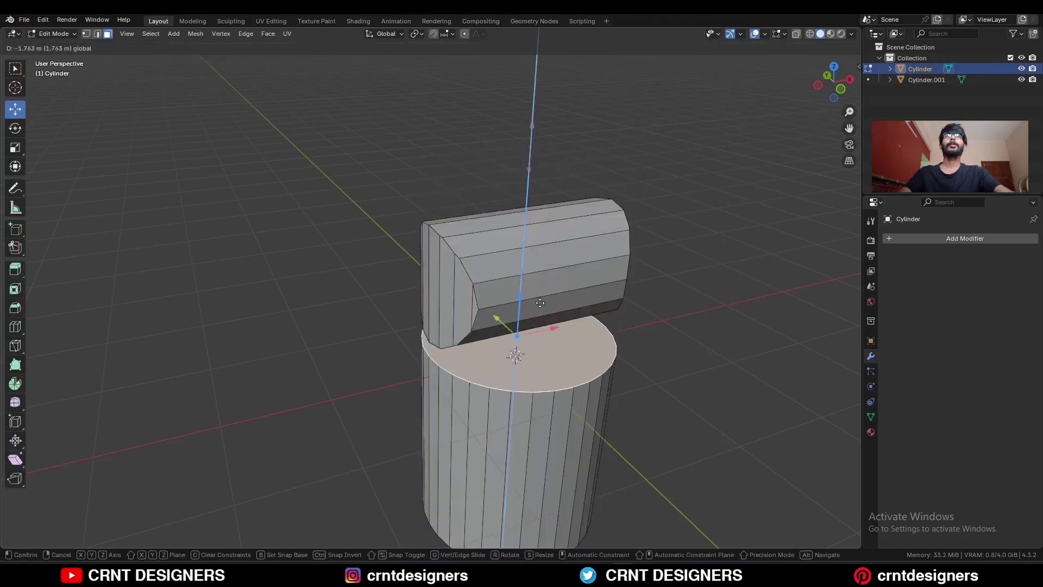
pyautogui.click(540, 379)
pyautogui.press('KP_1')
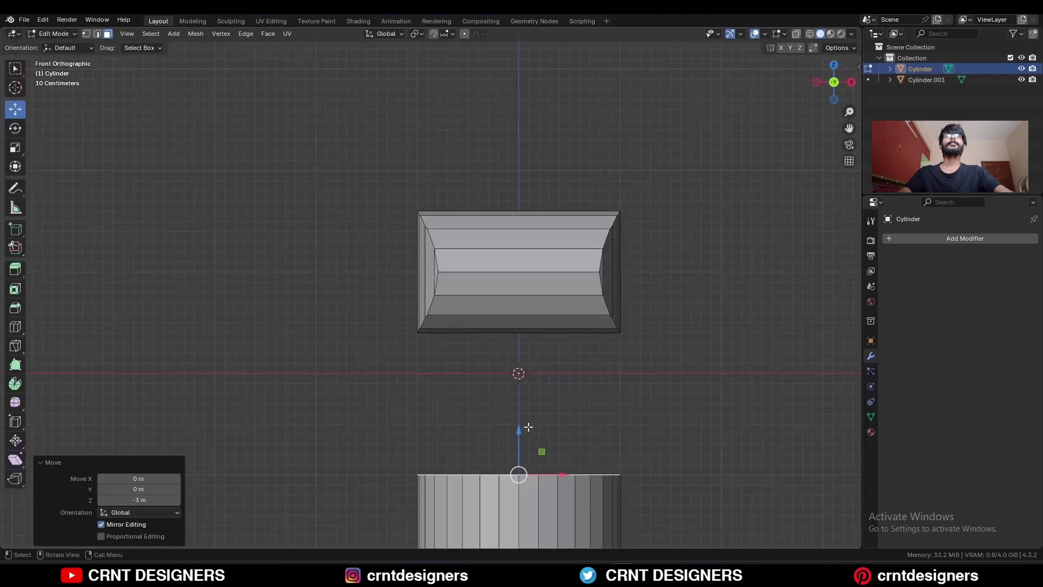
pyautogui.press('Tab')
# Select both objects and apply their rotation.
pyautogui.moveTo(528, 427); pyautogui.dragTo(668, 245, button='middle')
pyautogui.press('a')
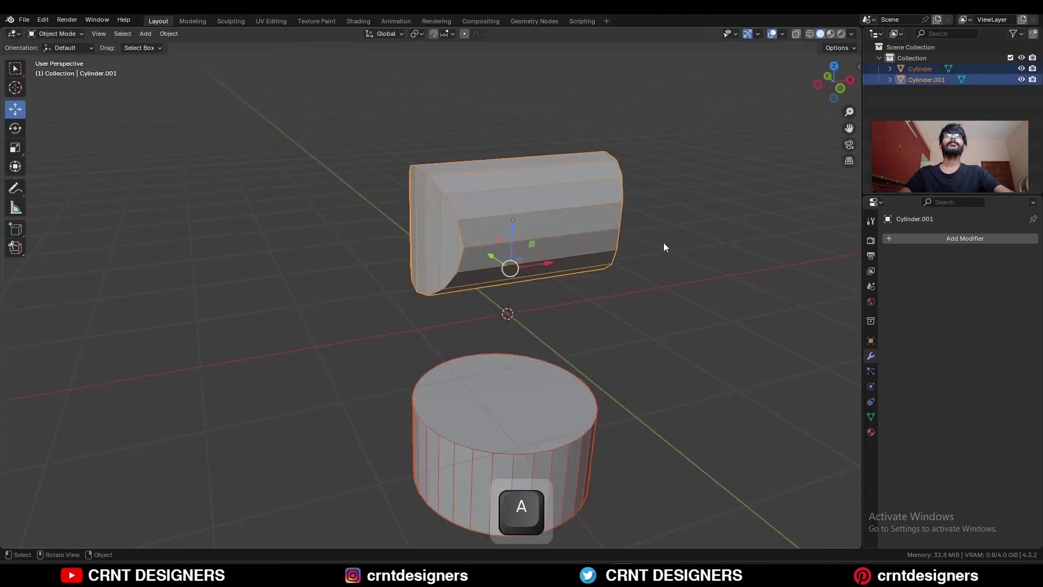
pyautogui.hotkey('ctrl', 'a')
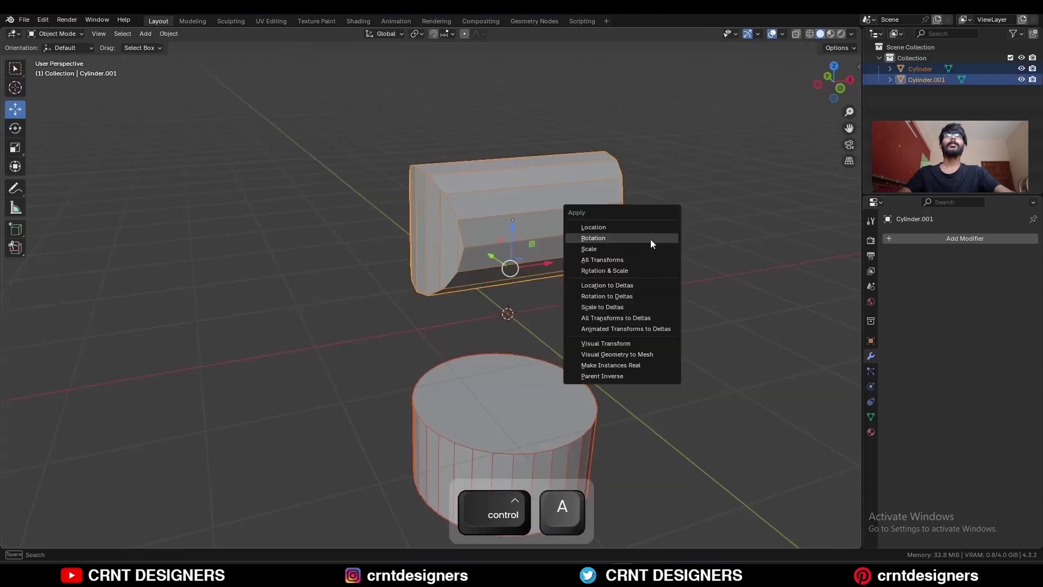
pyautogui.click(646, 238)
pyautogui.click(647, 243)
# Symmetrize the entire intersected horizontal mesh in the +X to -X direction.
pyautogui.click(559, 222)
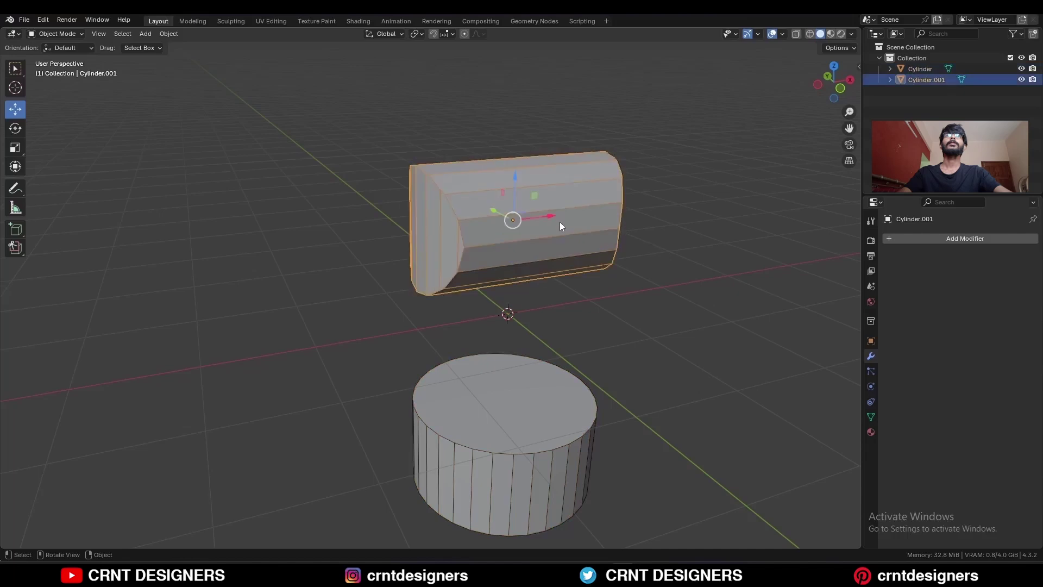
pyautogui.press('Tab')
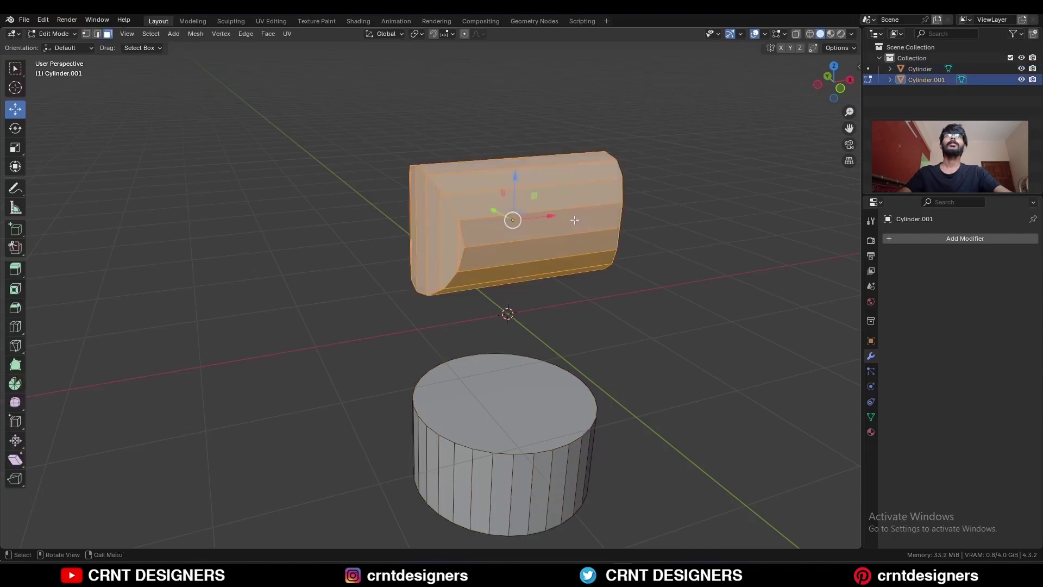
pyautogui.press('a')
pyautogui.click(196, 34)
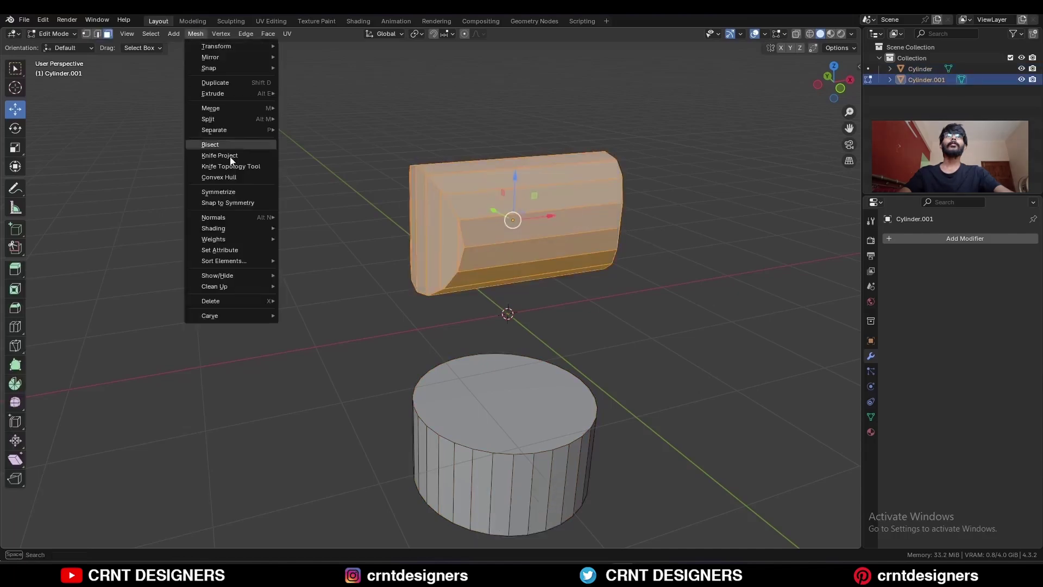
pyautogui.click(231, 190)
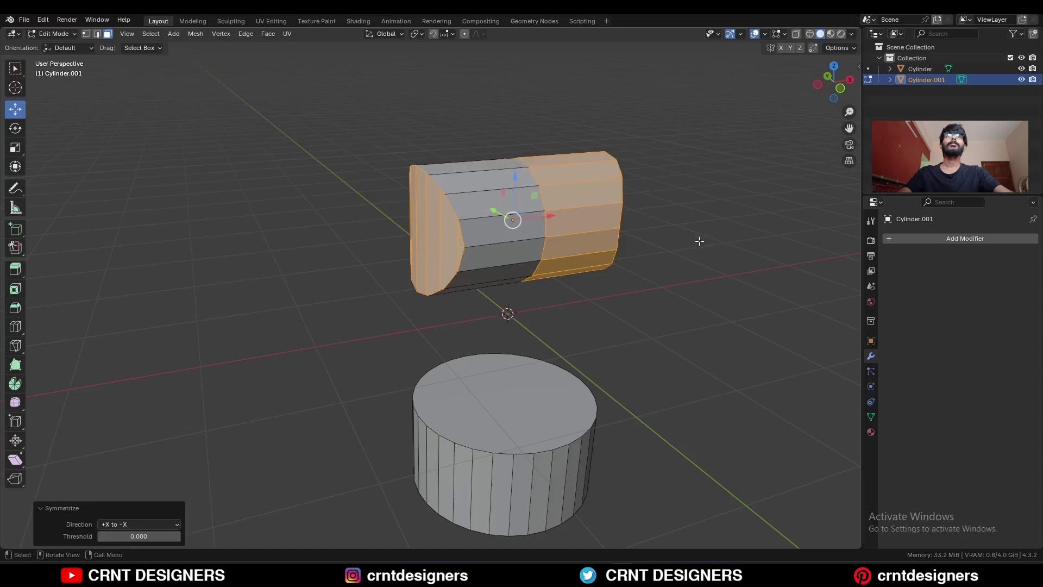
# Delete the vertices of the +X end of the symmetrized mesh, keeping the -X half.
pyautogui.hotkey('alt', 'a')
pyautogui.click(841, 88)
pyautogui.hotkey('alt', 'z')
pyautogui.moveTo(663, 110); pyautogui.dragTo(520, 338)
pyautogui.press('x')
pyautogui.click(582, 288)
# Move the vertices along the half's inner open edge about 0.4 m in the -X direction.
pyautogui.moveTo(547, 132); pyautogui.dragTo(477, 333)
pyautogui.moveTo(543, 223); pyautogui.dragTo(510, 227)
pyautogui.click(524, 249)
# Knife two straight cuts parallel to X on the -Y side, from the curved end's vertices to the half's inner open edge.
pyautogui.moveTo(523, 249); pyautogui.dragTo(497, 147, button='middle')
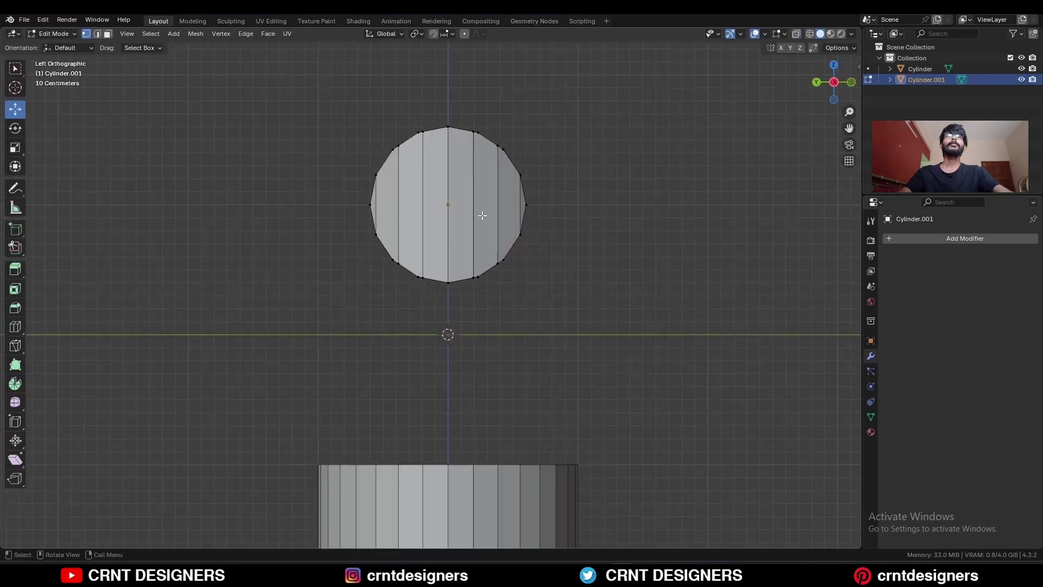
pyautogui.moveTo(486, 230); pyautogui.dragTo(458, 251, button='middle')
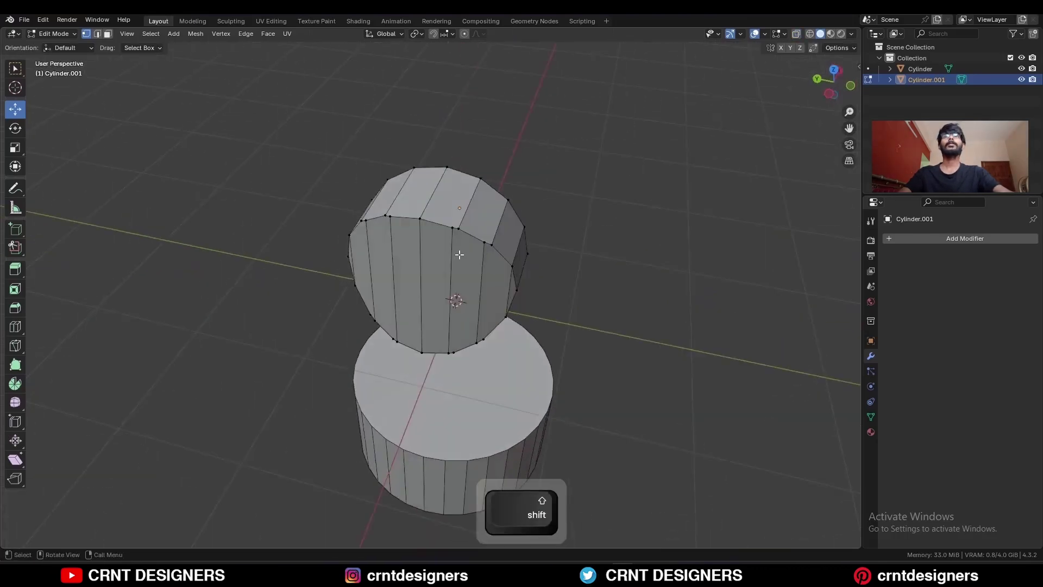
pyautogui.click(834, 70)
pyautogui.click(15, 346)
pyautogui.scroll(3, 30, 348)
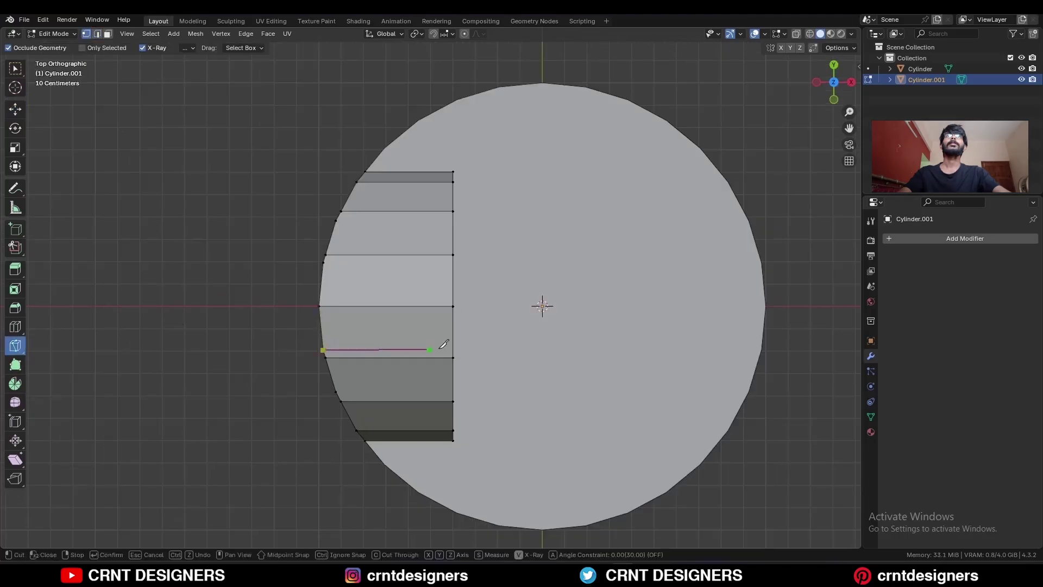
pyautogui.press('x')
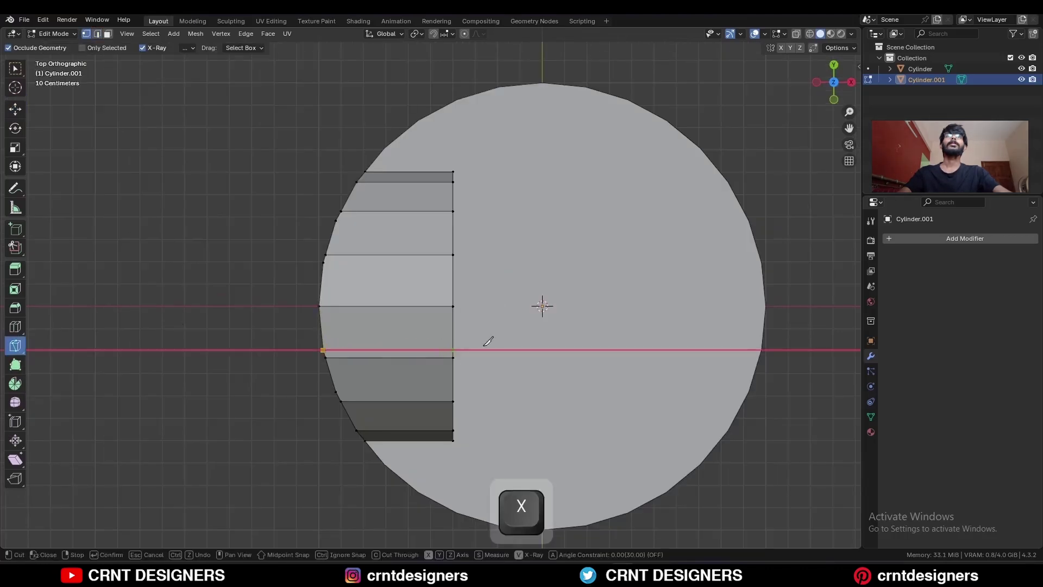
pyautogui.press('space')
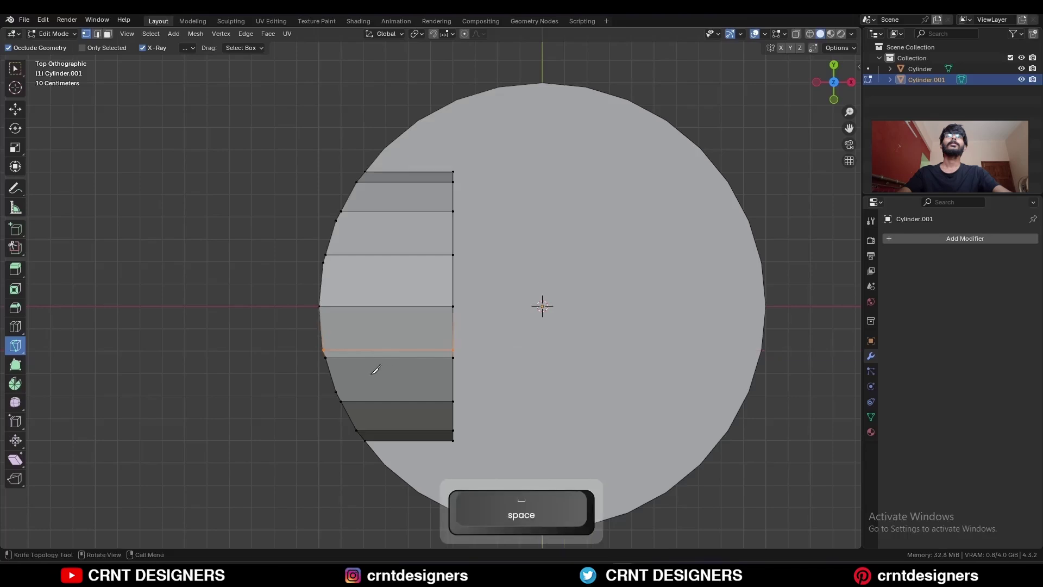
pyautogui.click(336, 392)
pyautogui.press('c')
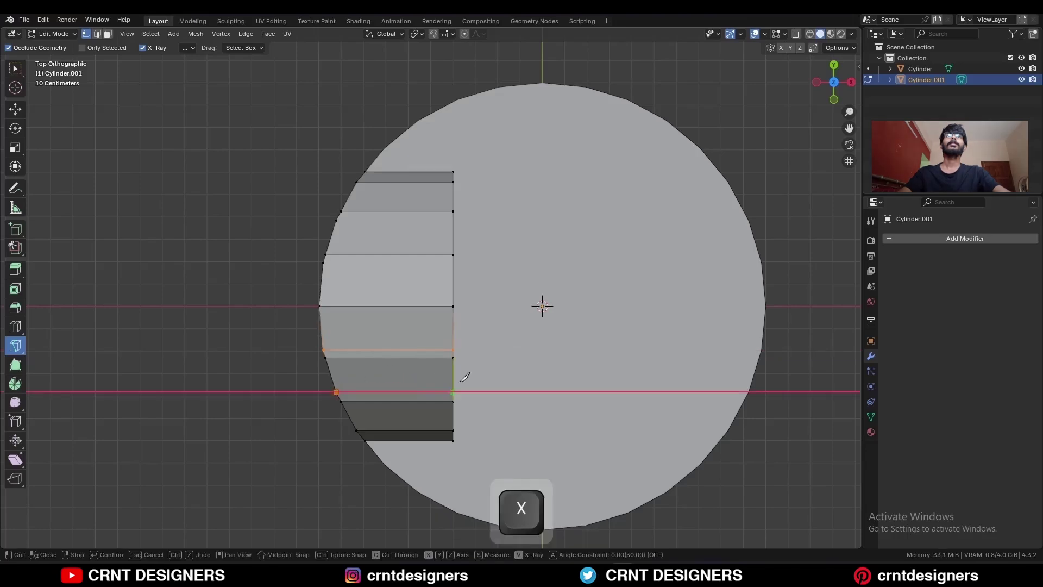
pyautogui.press('space')
# Dissolve the old lengthwise edges lying beside the two new knife cuts.
pyautogui.moveTo(488, 377); pyautogui.dragTo(487, 198, button='middle')
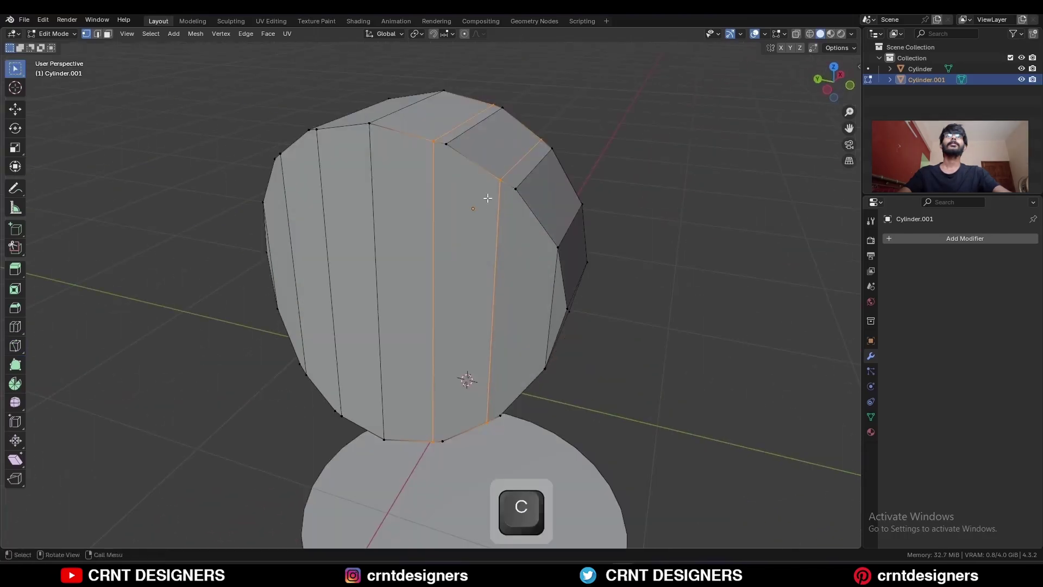
pyautogui.moveTo(566, 249); pyautogui.dragTo(527, 220, button='middle')
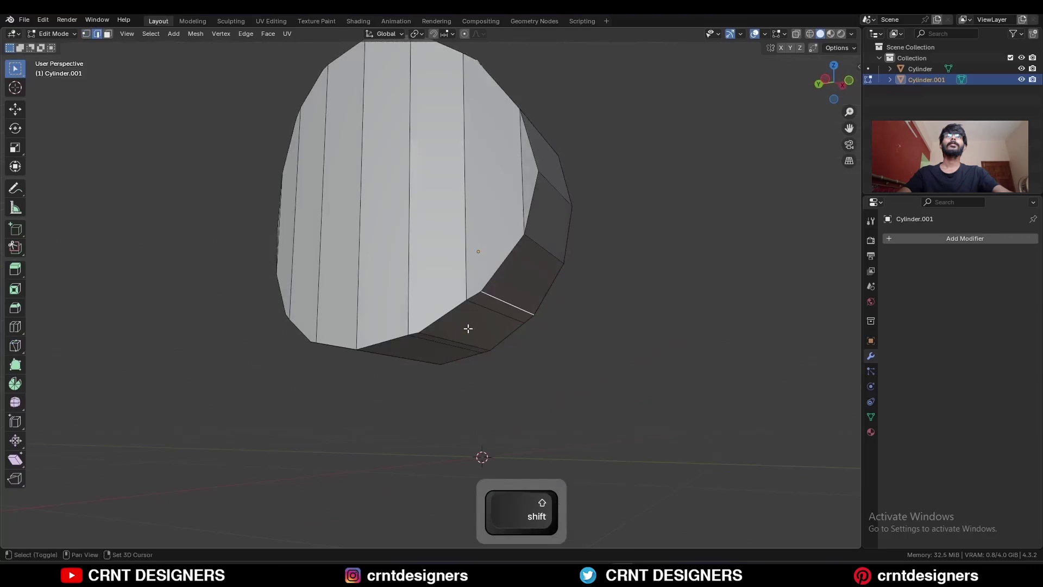
pyautogui.hotkey('ctrl', 'x')
# Knife a horizontal cut across the middle of the curved end, joining its outermost side vertices.
pyautogui.moveTo(514, 258); pyautogui.dragTo(573, 233, button='middle')
pyautogui.press('1')
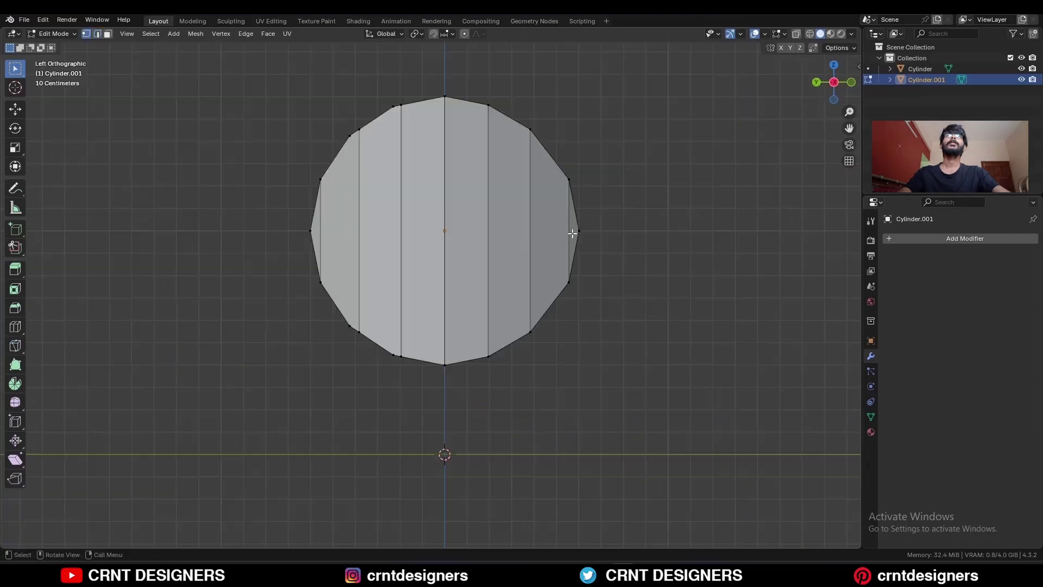
pyautogui.click(16, 346)
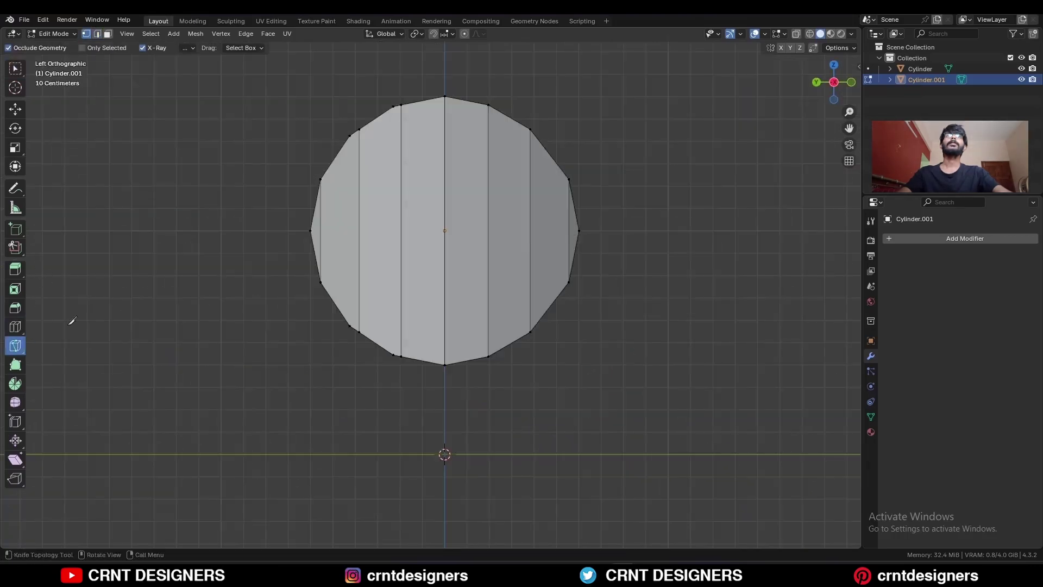
pyautogui.click(579, 230)
pyautogui.click(311, 230)
pyautogui.press('space')
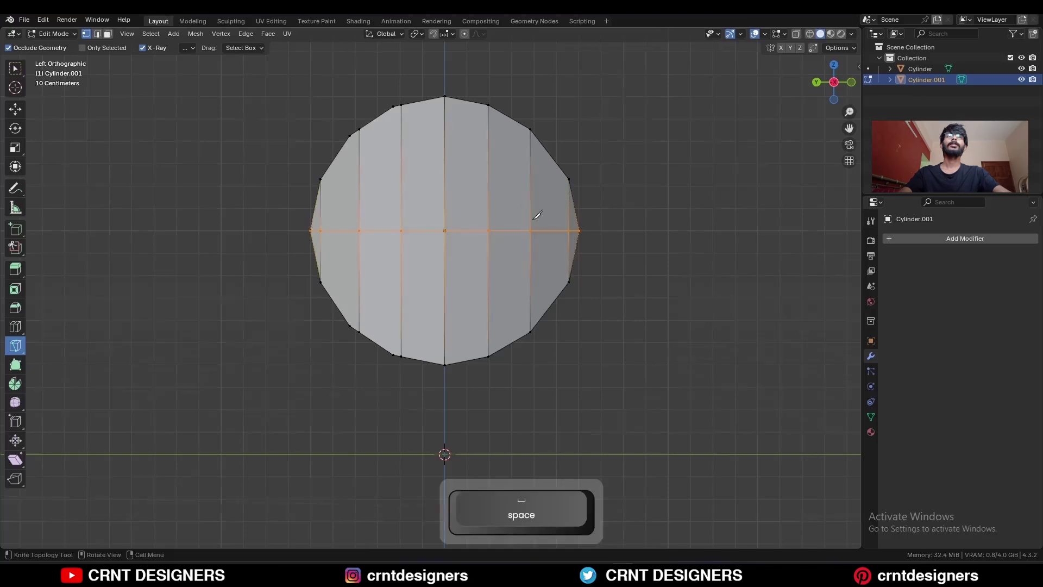
# Dissolve the short vertical edges above and below the horizontal cut at the curved end's -Y rim.
pyautogui.moveTo(536, 210)
pyautogui.mouseDown(button='middle')
pyautogui.moveTo(307, 228)
pyautogui.moveTo(546, 226)
pyautogui.mouseUp(button='middle')
pyautogui.moveTo(547, 226); pyautogui.dragTo(555, 222)
pyautogui.press('w')
pyautogui.press('2')
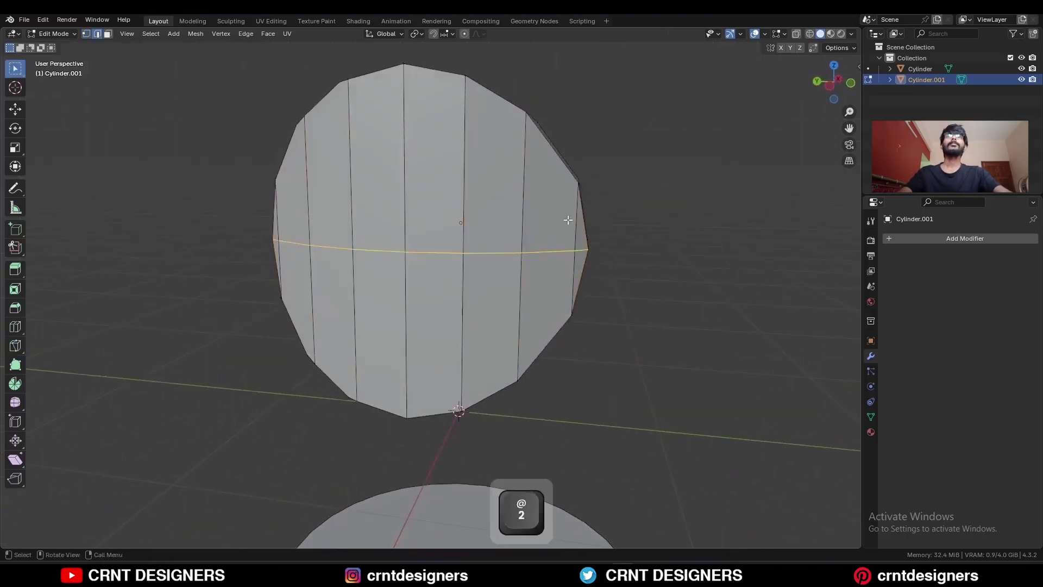
pyautogui.click(575, 220)
pyautogui.keyDown('shift'); pyautogui.click(570, 271); pyautogui.keyUp('shift')
pyautogui.hotkey('ctrl', 'x')
# Fill the open inner edge loop at the back of the horizontal half cylinder with a face.
pyautogui.moveTo(649, 254); pyautogui.dragTo(596, 258, button='middle')
pyautogui.scroll(-2, 596, 259)
pyautogui.press('3')
pyautogui.moveTo(455, 252); pyautogui.dragTo(331, 293)
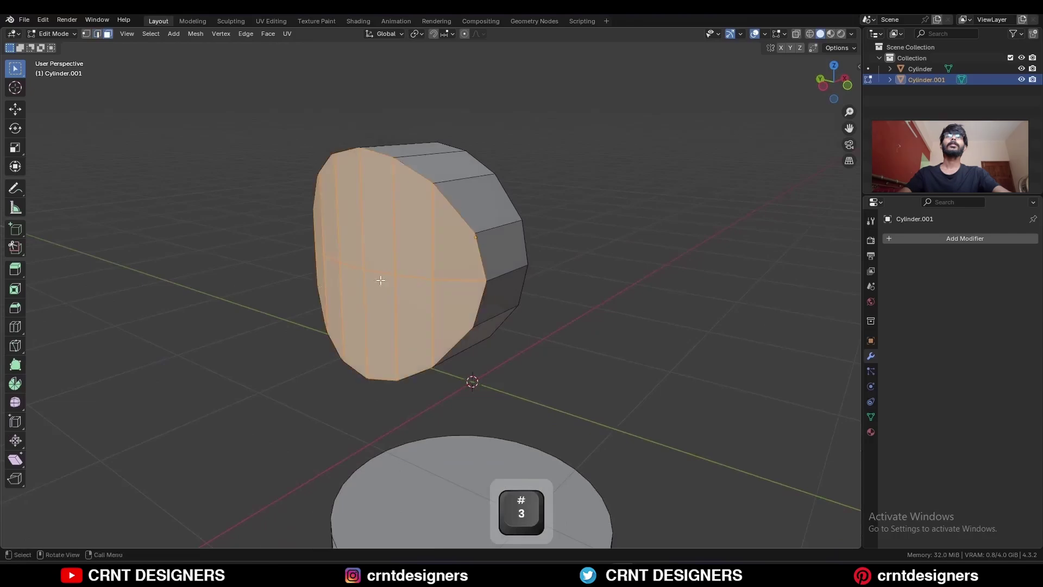
pyautogui.moveTo(332, 293); pyautogui.dragTo(529, 244, button='middle')
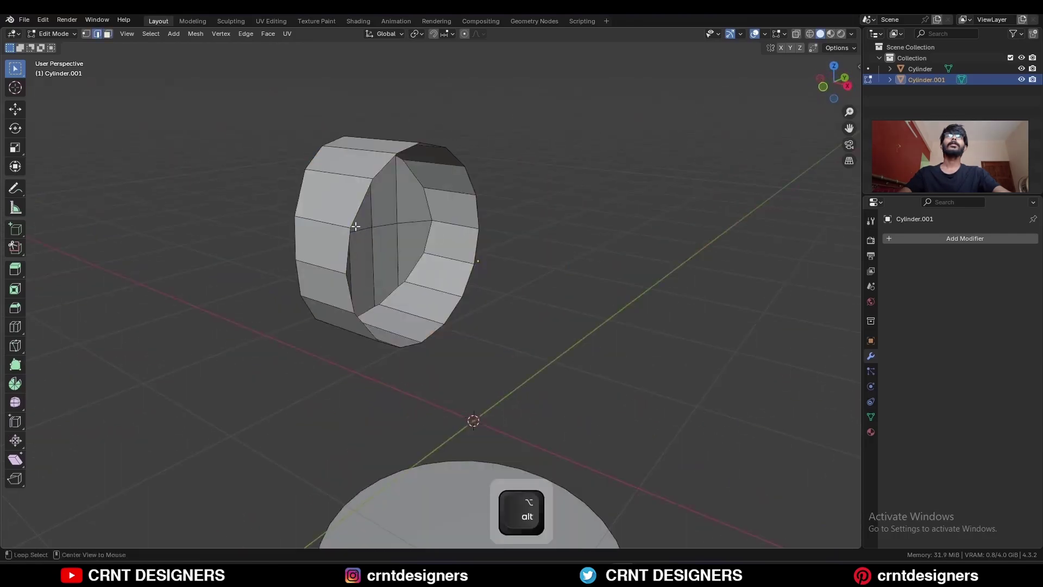
pyautogui.press('f')
pyautogui.moveTo(516, 212); pyautogui.dragTo(617, 237, button='middle')
# Extrude the four lowest underside faces of the half cylinder about 0.66 m straight down.
pyautogui.press('3')
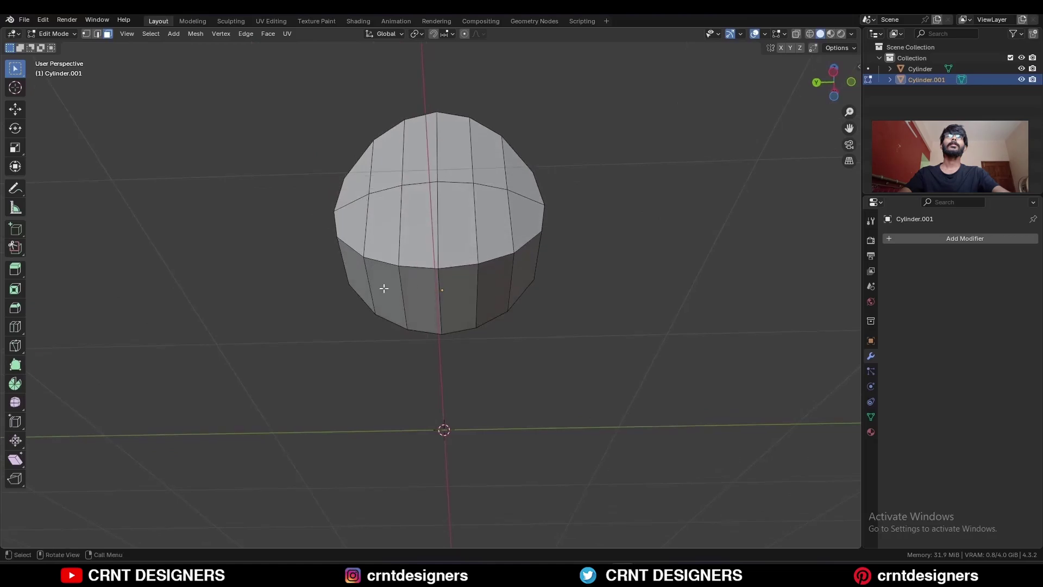
pyautogui.moveTo(486, 291); pyautogui.dragTo(487, 293)
pyautogui.moveTo(486, 292); pyautogui.dragTo(521, 262, button='middle')
pyautogui.press('e')
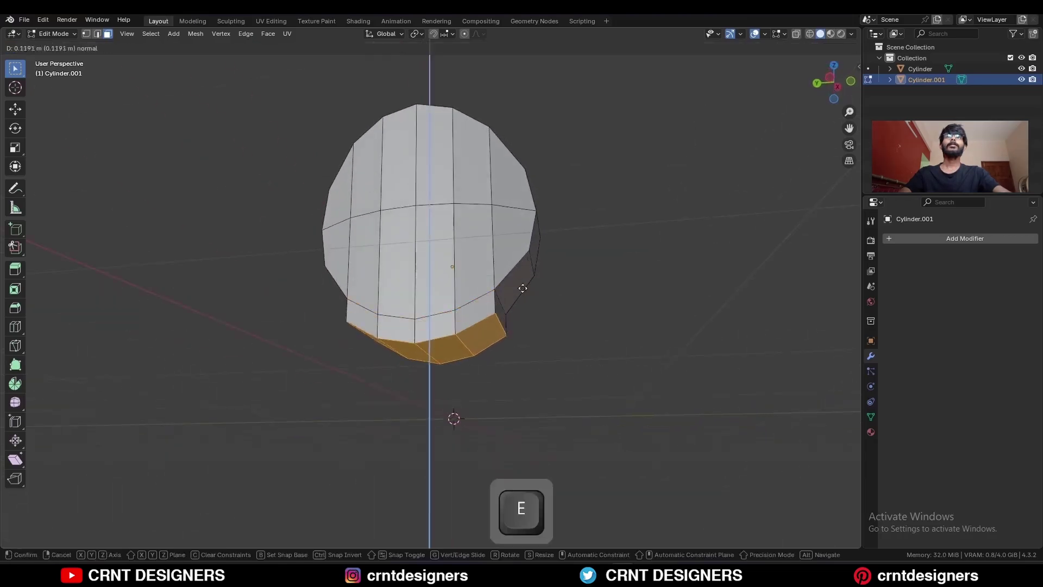
pyautogui.click(506, 384)
pyautogui.moveTo(506, 384); pyautogui.dragTo(746, 187, button='middle')
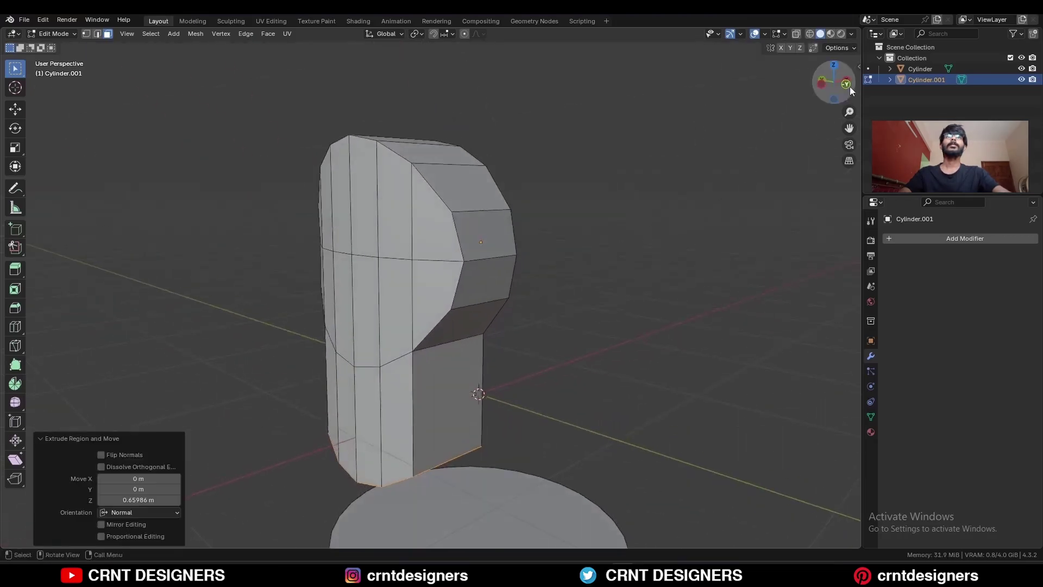
# Flatten the extruded bottom faces by scaling them to 0 along Z, and move them 0.9 m down.
pyautogui.press('KP_1')
pyautogui.press('s')
pyautogui.write('z')
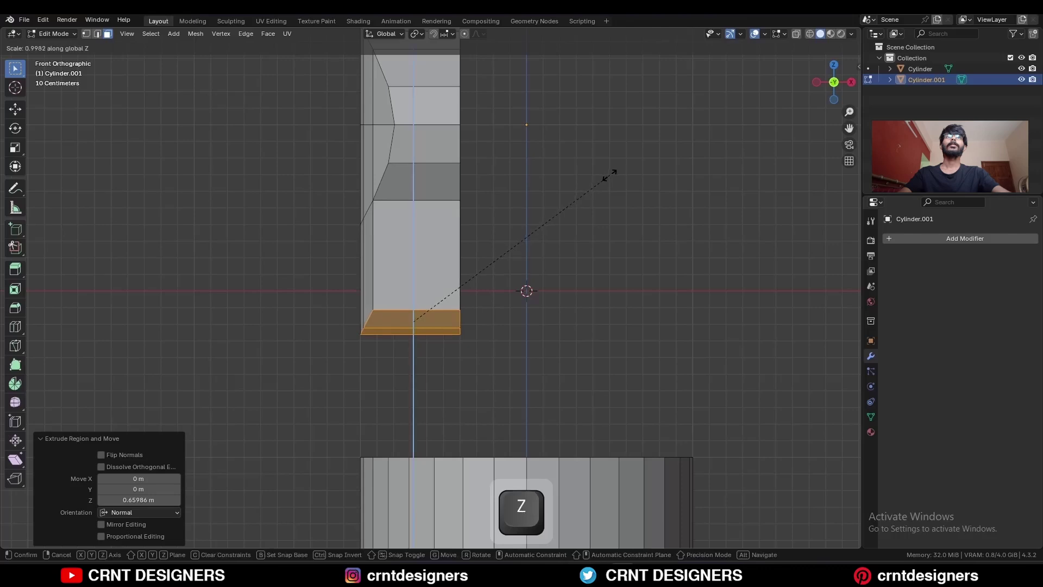
pyautogui.write('0')
pyautogui.press('Return')
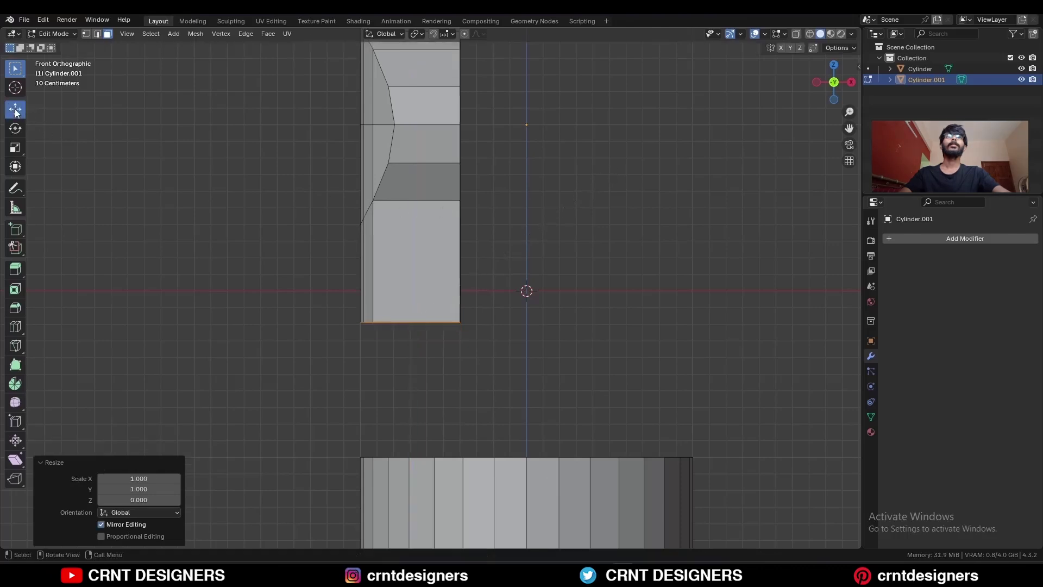
pyautogui.moveTo(413, 277); pyautogui.dragTo(414, 420)
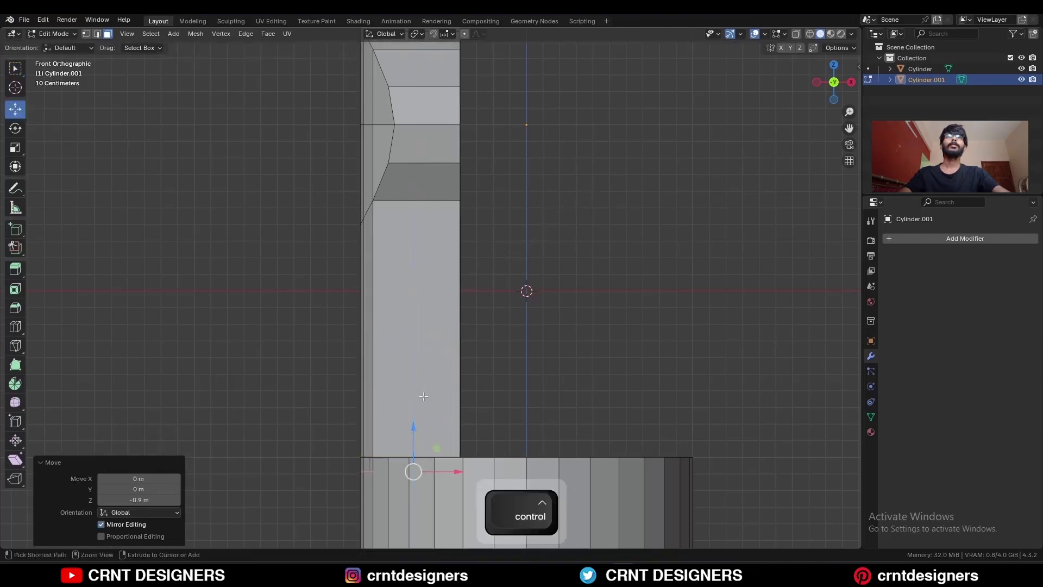
pyautogui.moveTo(414, 420); pyautogui.dragTo(553, 247, button='middle')
# Raise both objects until the lower cylinder stands on the ground plane, and lower the detail piece so its bottom sinks into the cylinder.
pyautogui.press('Tab')
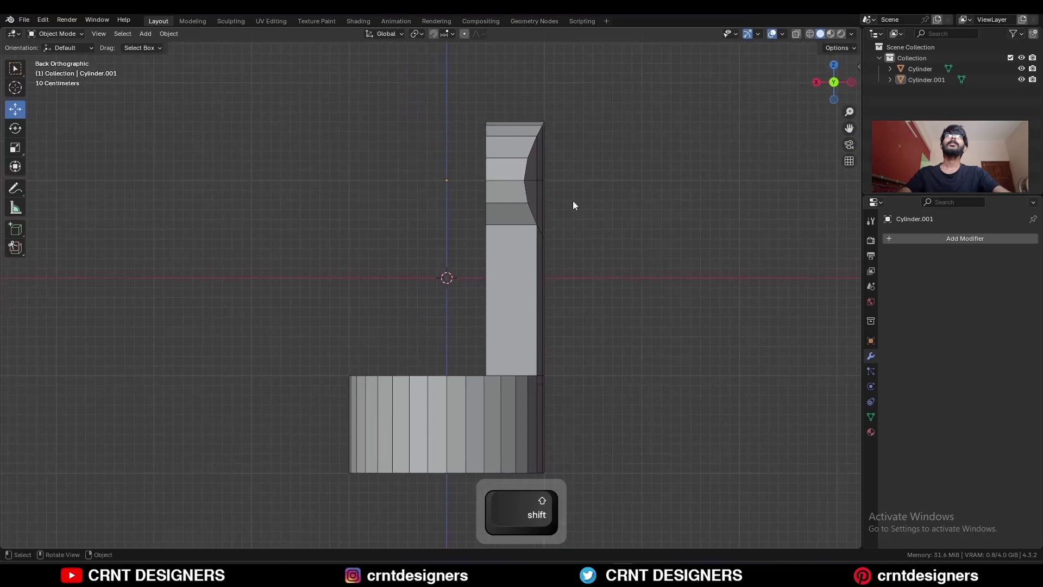
pyautogui.moveTo(597, 183); pyautogui.dragTo(335, 409)
pyautogui.keyDown('ctrl'); pyautogui.moveTo(448, 201); pyautogui.dragTo(448, 5); pyautogui.keyUp('ctrl')
pyautogui.keyDown('shift'); pyautogui.moveTo(493, 187); pyautogui.dragTo(487, 367, button='middle'); pyautogui.keyUp('shift')
pyautogui.click(520, 259)
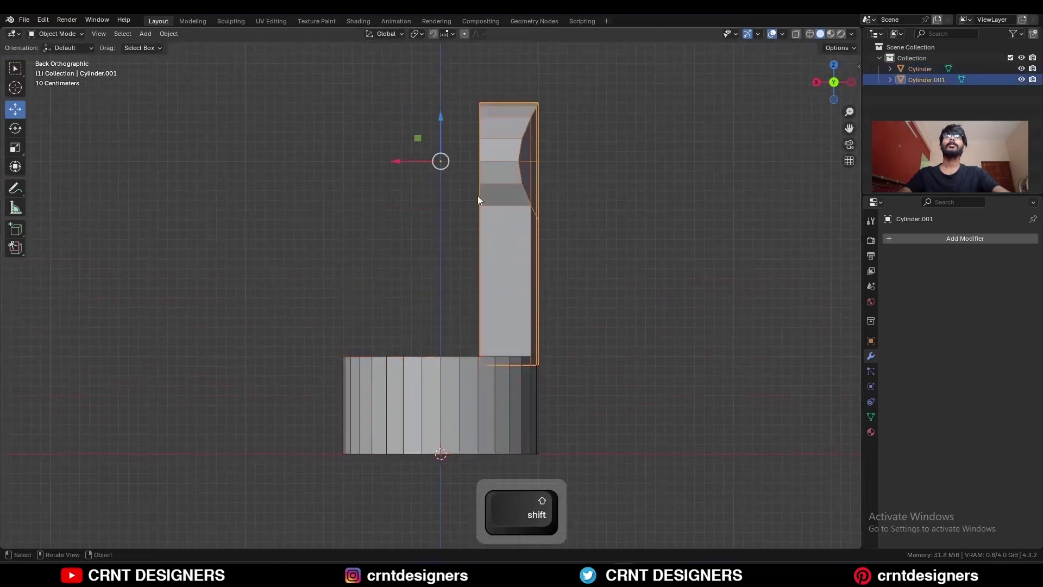
pyautogui.keyDown('ctrl'); pyautogui.moveTo(437, 126); pyautogui.dragTo(441, 210); pyautogui.keyUp('ctrl')
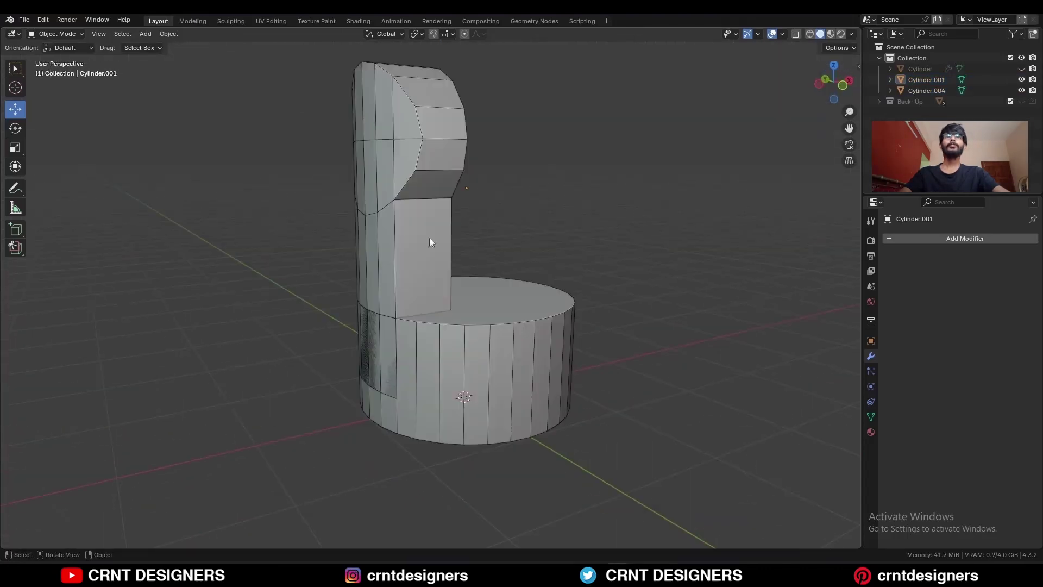
# Boolean Union the detail piece Cylinder.004 into the lower cylinder Cylinder.001.
pyautogui.click(421, 226)
pyautogui.keyDown('shift'); pyautogui.click(509, 330); pyautogui.keyUp('shift')
pyautogui.keyDown('shift'); pyautogui.moveTo(509, 330); pyautogui.dragTo(552, 335, button='middle'); pyautogui.keyUp('shift')
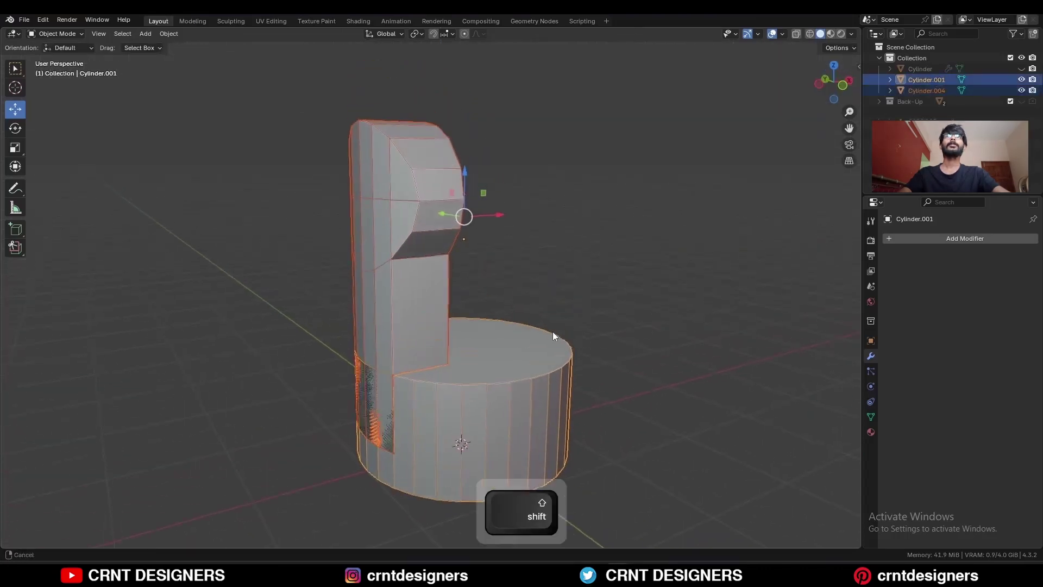
pyautogui.hotkey('shift', 'q')
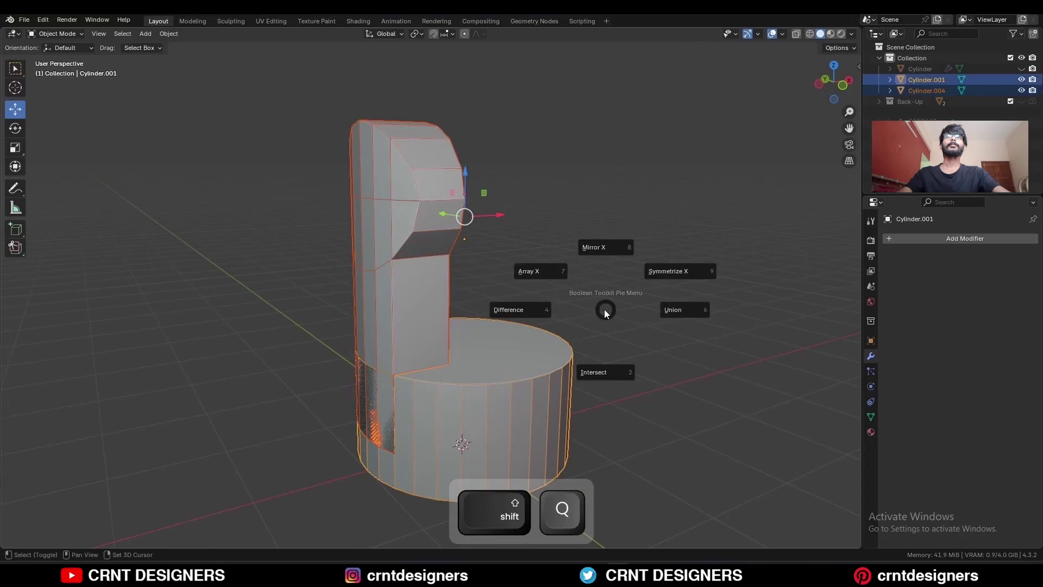
pyautogui.click(672, 310)
# Nudge Cylinder.004 about -0.0006 m along X to clean up the union's overlapping surfaces.
pyautogui.moveTo(503, 347); pyautogui.dragTo(464, 243, button='middle')
pyautogui.click(464, 243)
pyautogui.scroll(5, 538, 242)
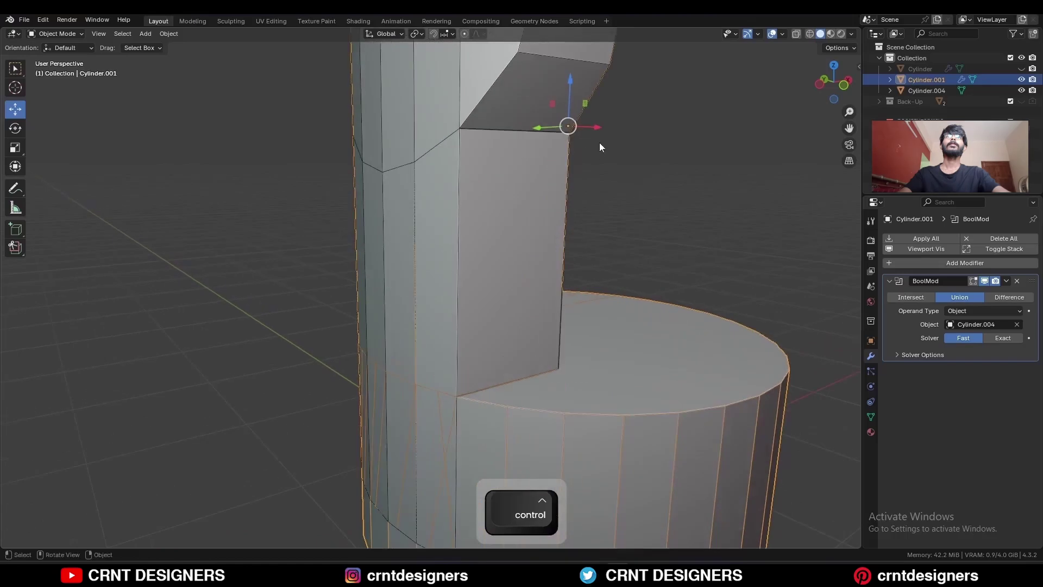
pyautogui.moveTo(596, 126); pyautogui.dragTo(598, 127)
pyautogui.press('Escape')
pyautogui.click(912, 87)
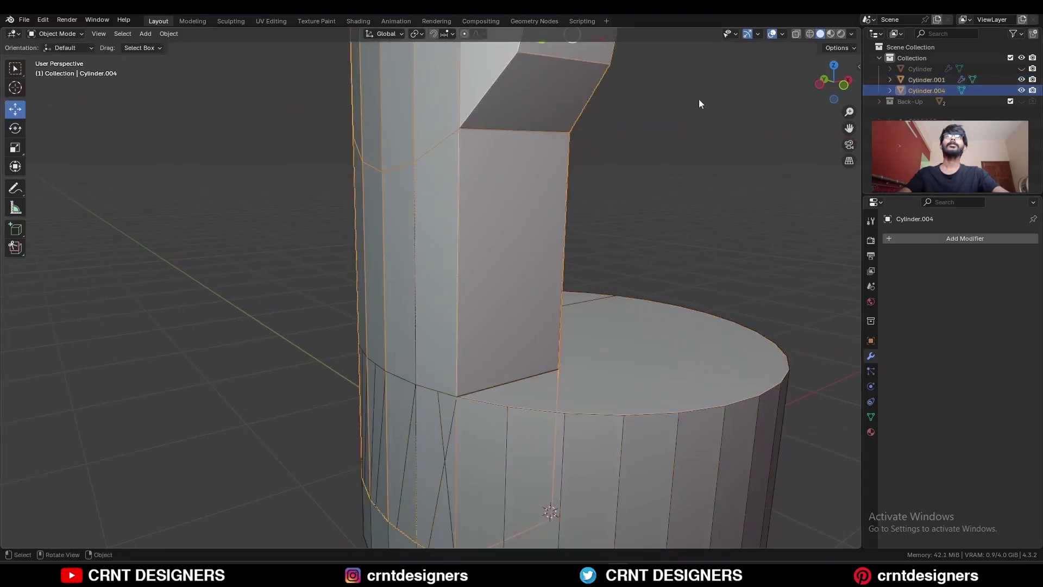
pyautogui.keyDown('shift'); pyautogui.moveTo(581, 76); pyautogui.dragTo(557, 138, button='middle'); pyautogui.keyUp('shift')
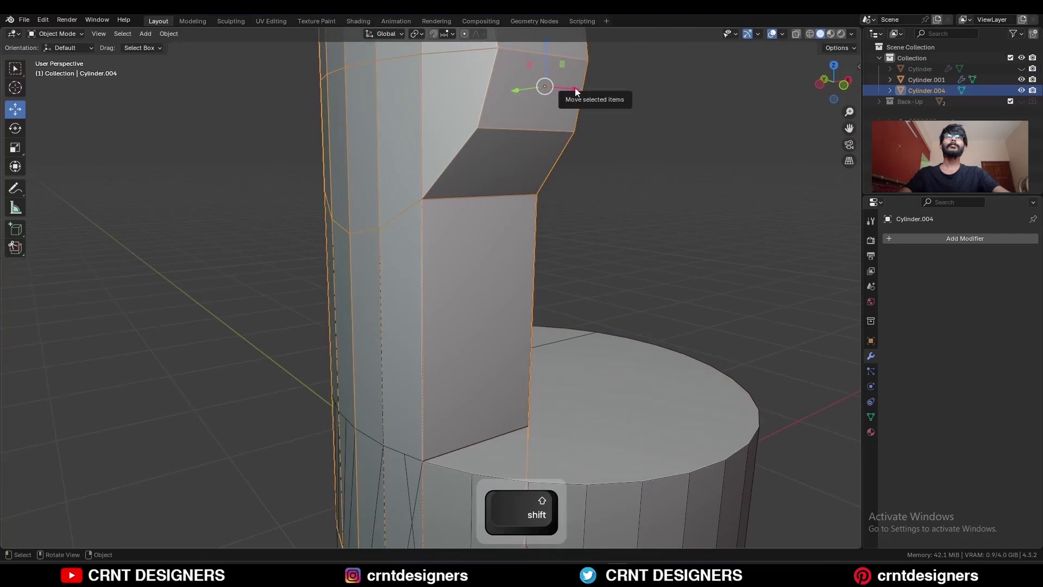
pyautogui.moveTo(575, 87); pyautogui.dragTo(576, 88)
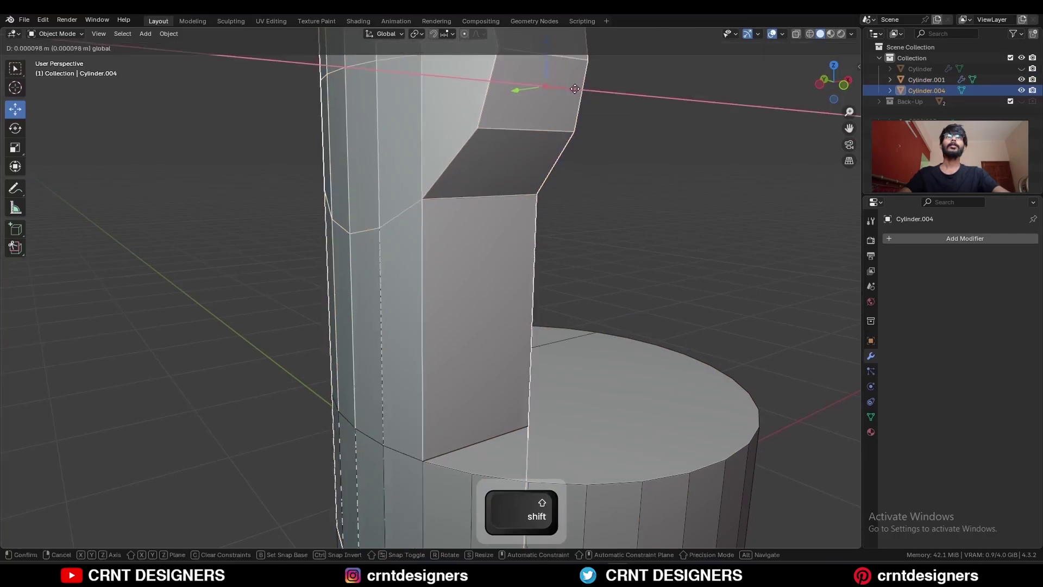
pyautogui.keyDown('shift'); pyautogui.moveTo(575, 88); pyautogui.dragTo(575, 88); pyautogui.keyUp('shift')
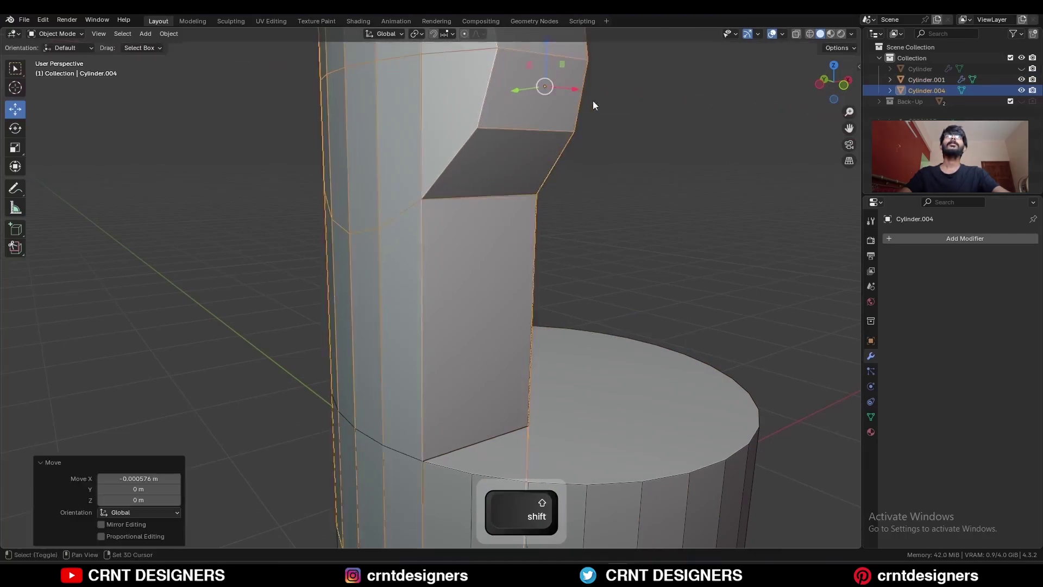
pyautogui.click(637, 173)
# Apply the BoolMod union modifier on Cylinder.001.
pyautogui.keyDown('shift'); pyautogui.moveTo(588, 252); pyautogui.dragTo(587, 142, button='middle'); pyautogui.keyUp('shift')
pyautogui.keyDown('ctrl'); pyautogui.moveTo(560, 202); pyautogui.dragTo(548, 255, button='middle'); pyautogui.keyUp('ctrl')
pyautogui.moveTo(478, 253); pyautogui.dragTo(492, 277, button='middle')
pyautogui.keyDown('ctrl'); pyautogui.moveTo(549, 174); pyautogui.dragTo(516, 287, button='middle'); pyautogui.keyUp('ctrl')
pyautogui.click(514, 283)
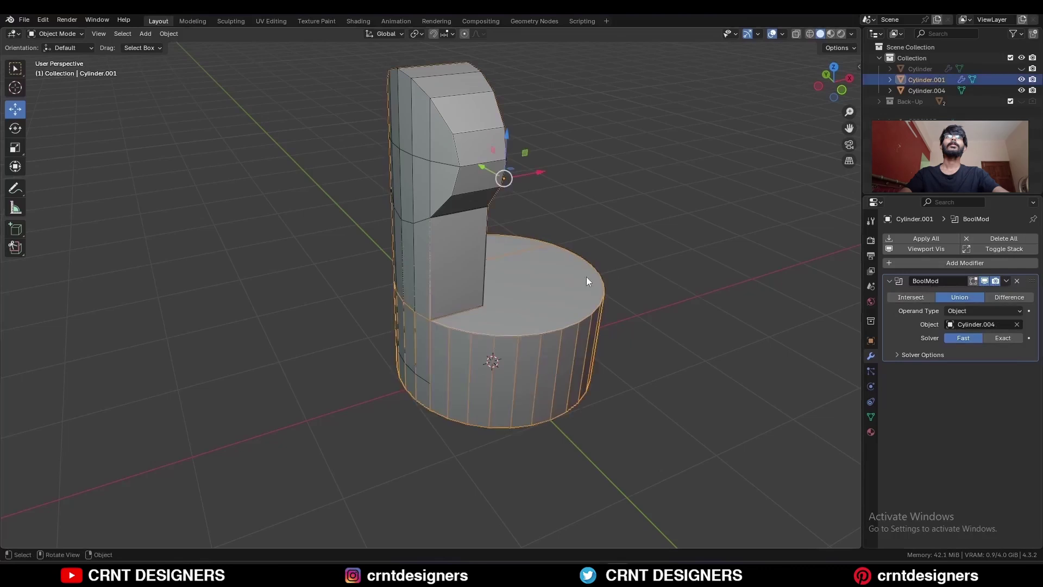
pyautogui.click(1006, 280)
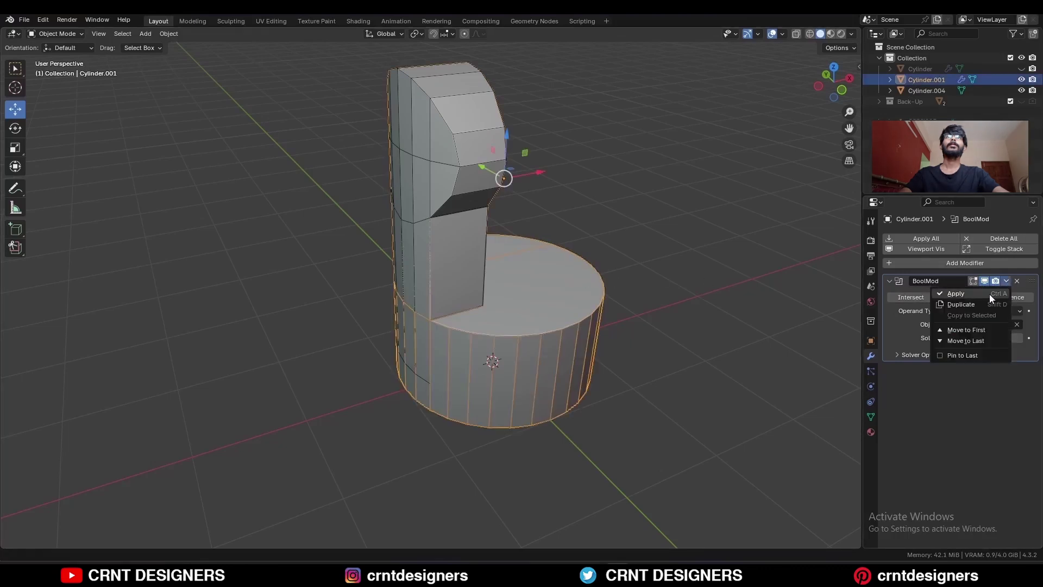
pyautogui.click(989, 293)
# Delete the leftover boolean object Cylinder.004.
pyautogui.click(915, 91)
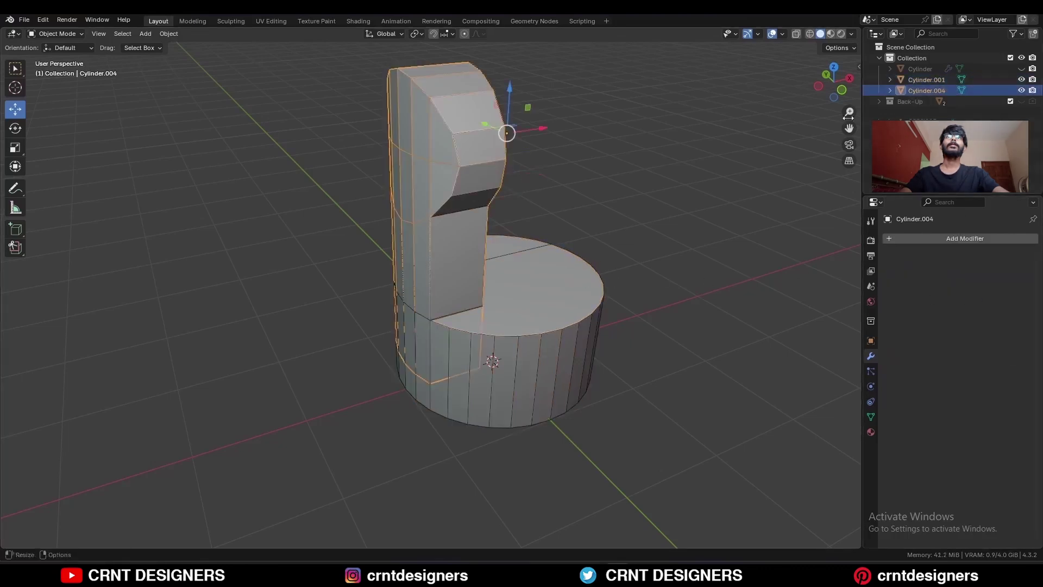
pyautogui.press('x')
pyautogui.click(683, 145)
# Merge all of Cylinder.001's vertices by distance to remove the duplicates left by the union.
pyautogui.keyDown('ctrl'); pyautogui.scroll(2, 466, 286); pyautogui.keyUp('ctrl')
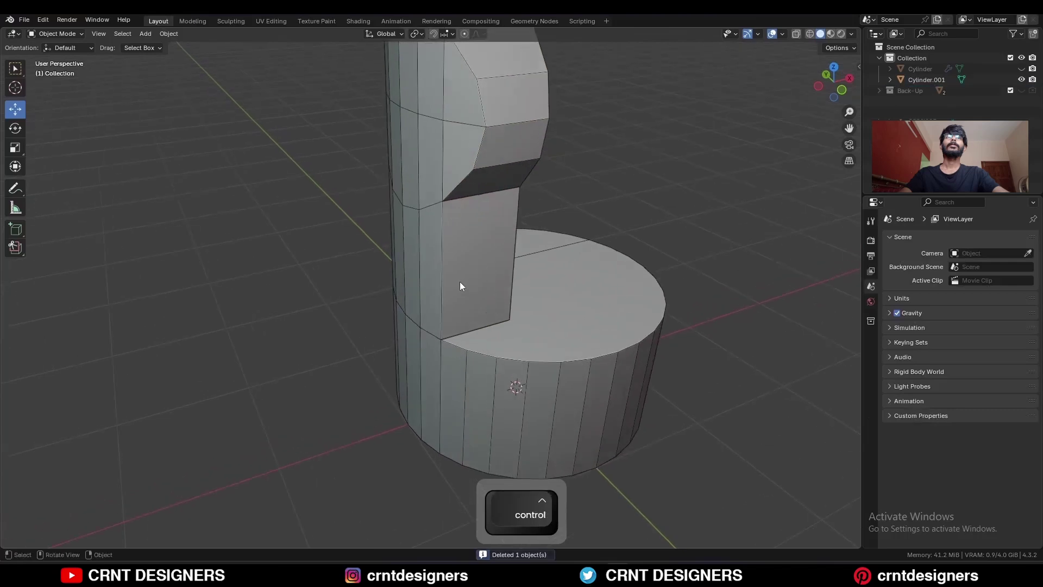
pyautogui.click(460, 282)
pyautogui.keyDown('ctrl'); pyautogui.scroll(3, 492, 273); pyautogui.keyUp('ctrl')
pyautogui.press('Tab')
pyautogui.scroll(-4, 498, 277)
pyautogui.press('a')
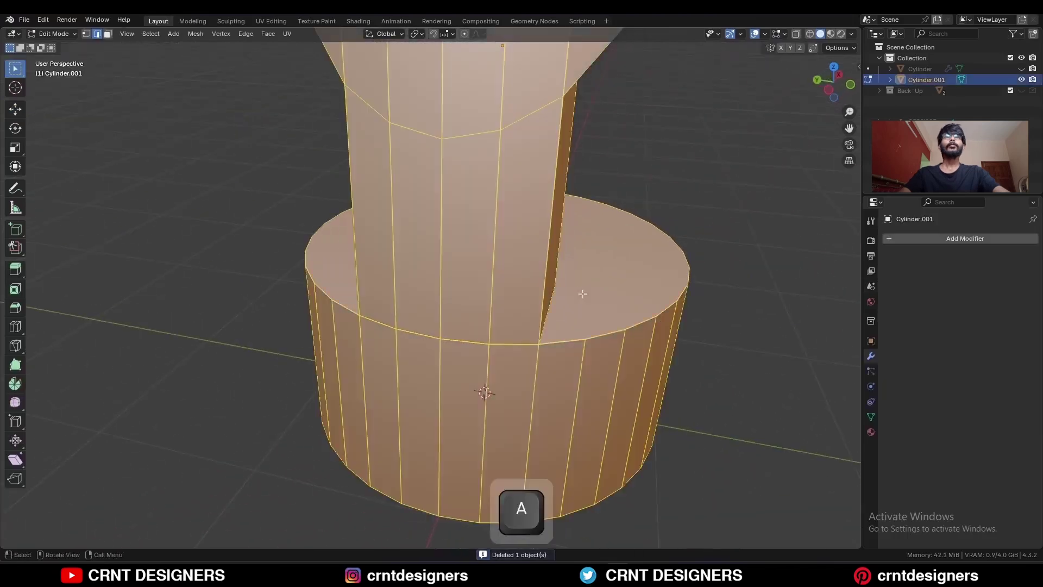
pyautogui.press('m')
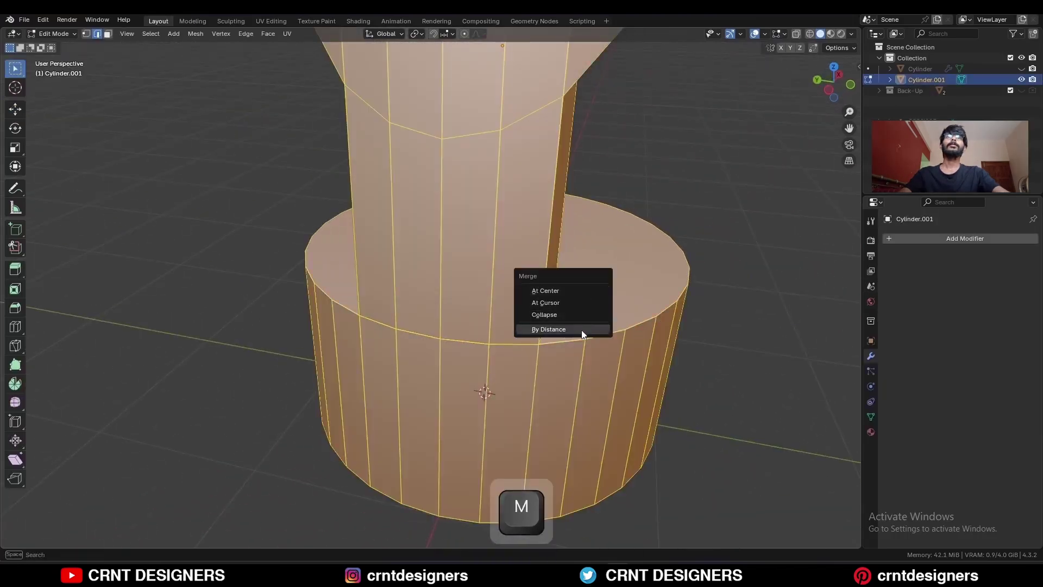
pyautogui.click(582, 330)
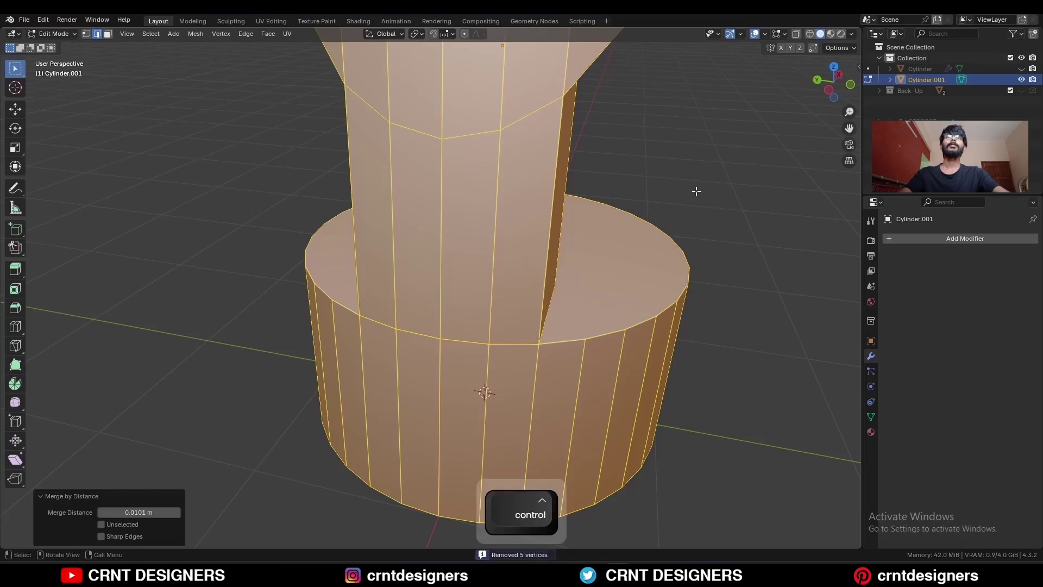
# Symmetrize the whole Cylinder.001 mesh from -Y to +Y.
pyautogui.moveTo(634, 270); pyautogui.dragTo(515, 361, button='middle')
pyautogui.hotkey('alt', 'a')
pyautogui.press('a')
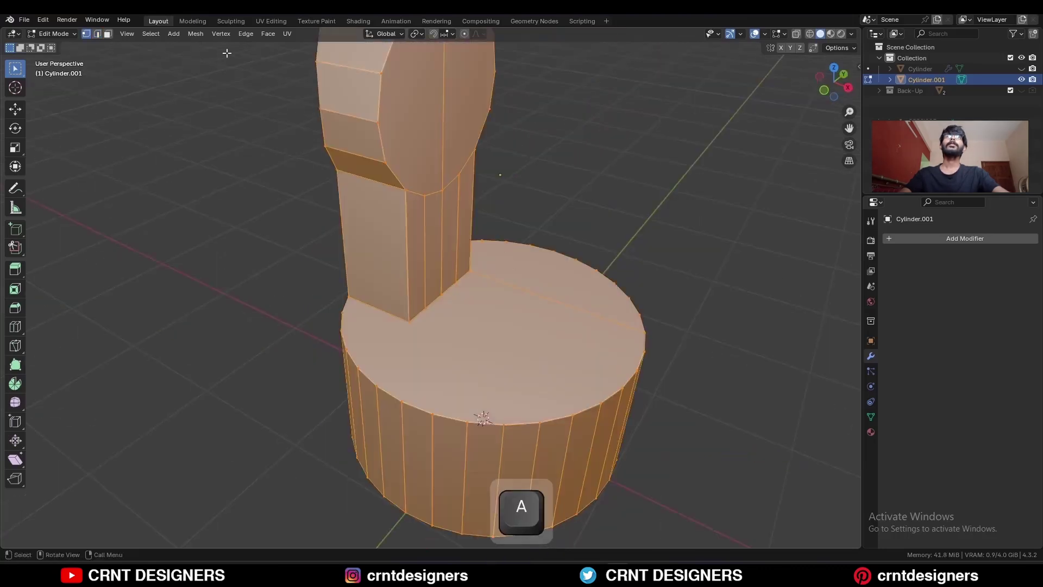
pyautogui.click(194, 34)
pyautogui.click(217, 190)
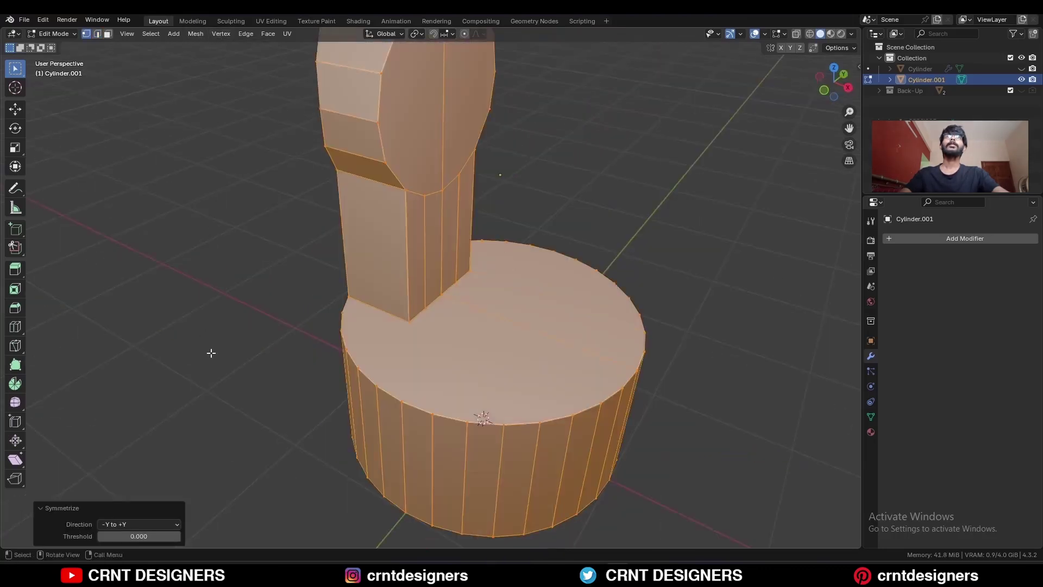
# Knife-cut lines parallel to Y across the lower cylinder's top face in front of the upright, starting from rim vertices.
pyautogui.keyDown('ctrl'); pyautogui.moveTo(459, 279); pyautogui.dragTo(520, 297, button='middle'); pyautogui.keyUp('ctrl')
pyautogui.click(15, 345)
pyautogui.keyDown('ctrl'); pyautogui.moveTo(462, 325); pyautogui.dragTo(416, 323, button='middle'); pyautogui.keyUp('ctrl')
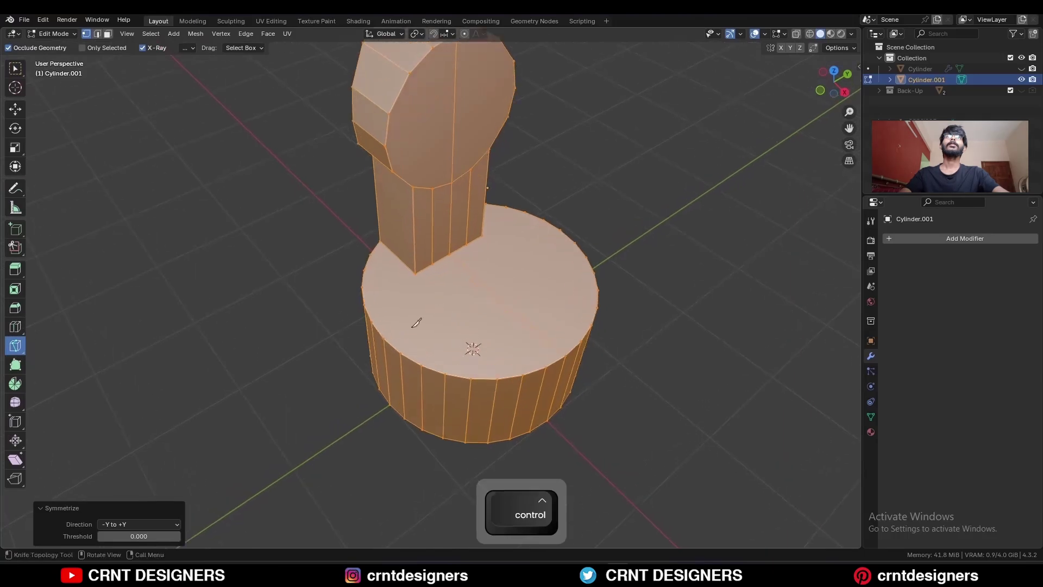
pyautogui.click(394, 331)
pyautogui.press('y')
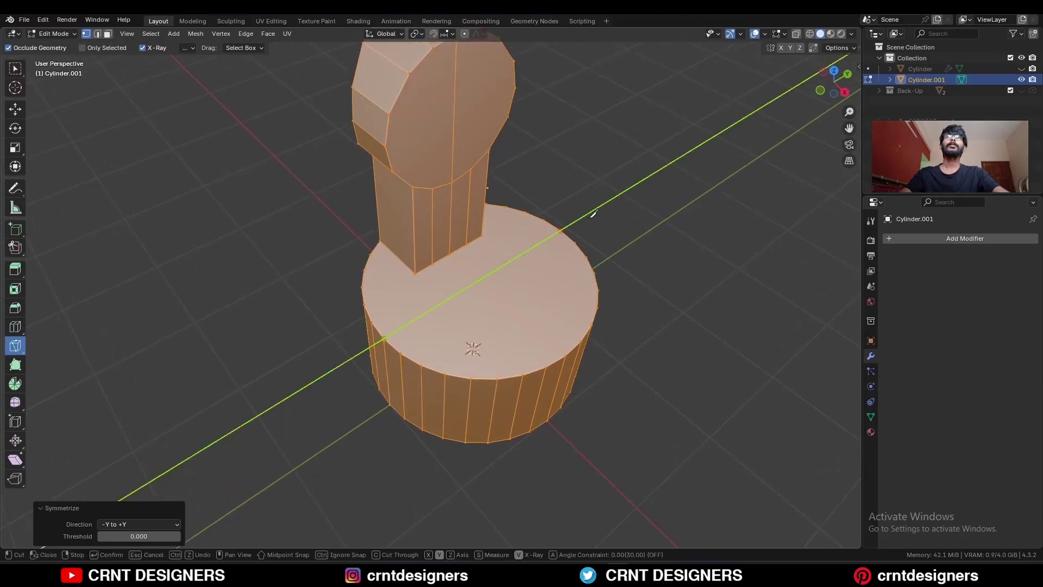
pyautogui.press('space')
pyautogui.moveTo(592, 226); pyautogui.dragTo(416, 315, button='middle')
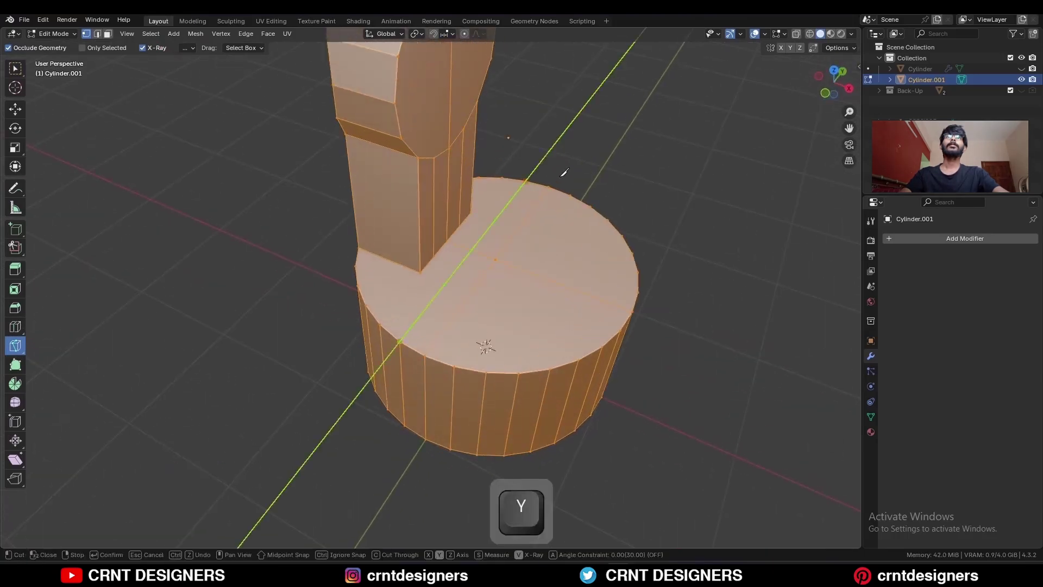
pyautogui.press('space')
# Knife-cut the top face from the upright's base corner, parallel to X and toward the nearby rim.
pyautogui.click(420, 272)
pyautogui.press('x')
pyautogui.press('space')
pyautogui.press('x')
pyautogui.press('space')
pyautogui.moveTo(485, 275); pyautogui.dragTo(521, 275, button='middle')
pyautogui.click(432, 277)
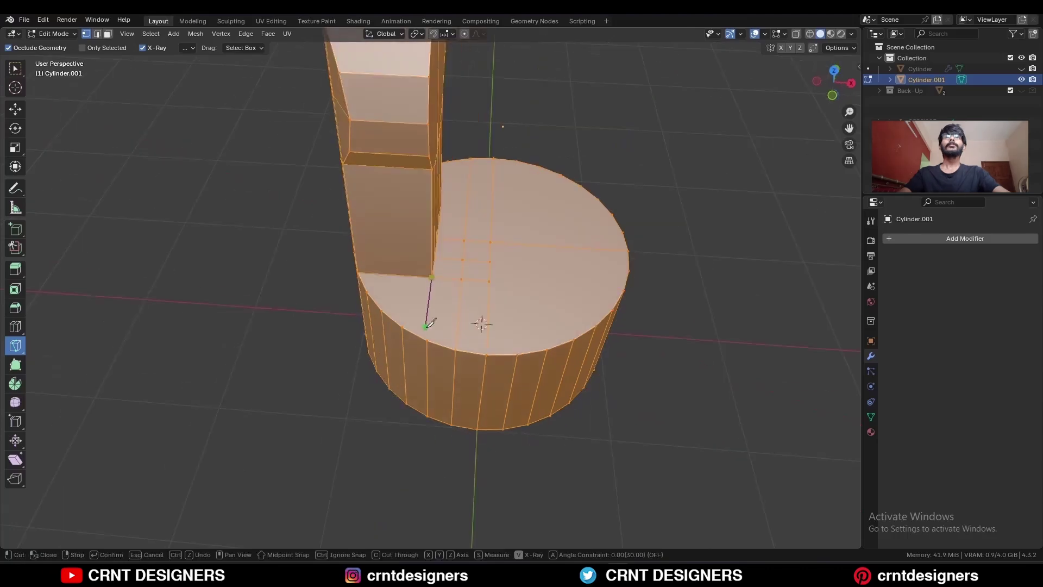
pyautogui.press('space')
# Knife-cut more X-parallel lines from the rim vertices to complete the grid beside the upright.
pyautogui.keyDown('ctrl'); pyautogui.moveTo(427, 339); pyautogui.dragTo(479, 284, button='middle'); pyautogui.keyUp('ctrl')
pyautogui.click(384, 313)
pyautogui.press('x')
pyautogui.press('space')
pyautogui.press('x')
pyautogui.press('space')
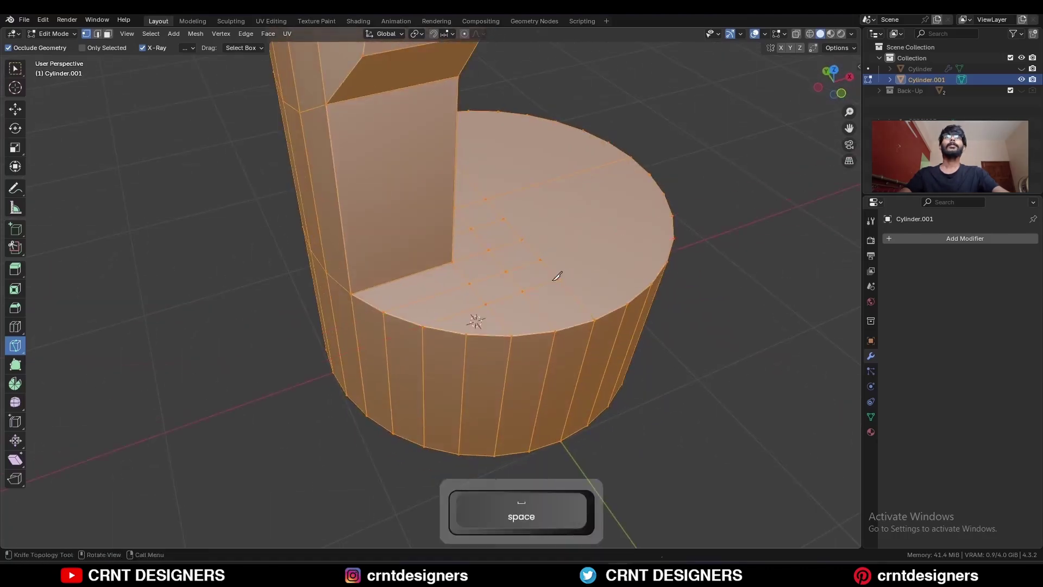
pyautogui.moveTo(553, 280); pyautogui.dragTo(470, 304, button='middle')
pyautogui.press('c')
pyautogui.press('Tab')
# Apply the scale of Cylinder.001 in Object Mode.
pyautogui.moveTo(608, 282); pyautogui.dragTo(566, 244, button='middle')
pyautogui.scroll(-4, 566, 245)
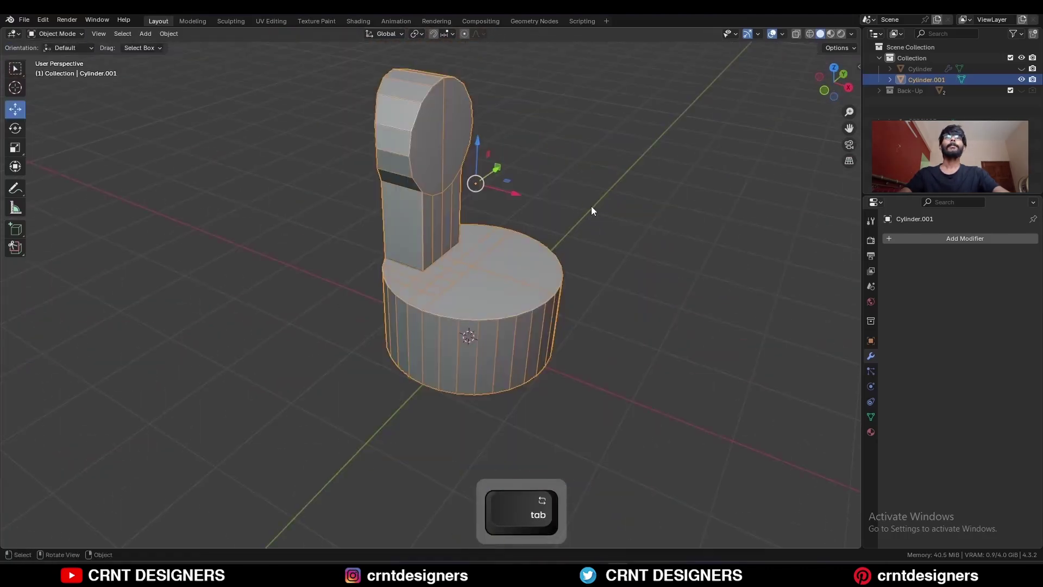
pyautogui.hotkey('ctrl', 'a')
pyautogui.click(553, 214)
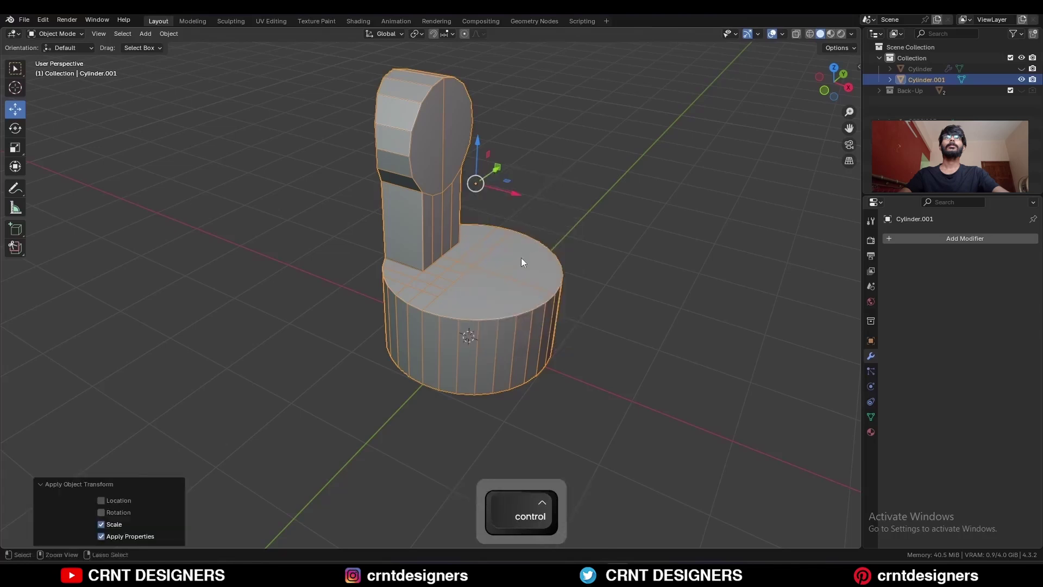
# Bevel the edges where the upright's flat face meets the top face with width 0.147 m, 4 segments and shape 0.5.
pyautogui.scroll(4, 526, 213)
pyautogui.press('Tab')
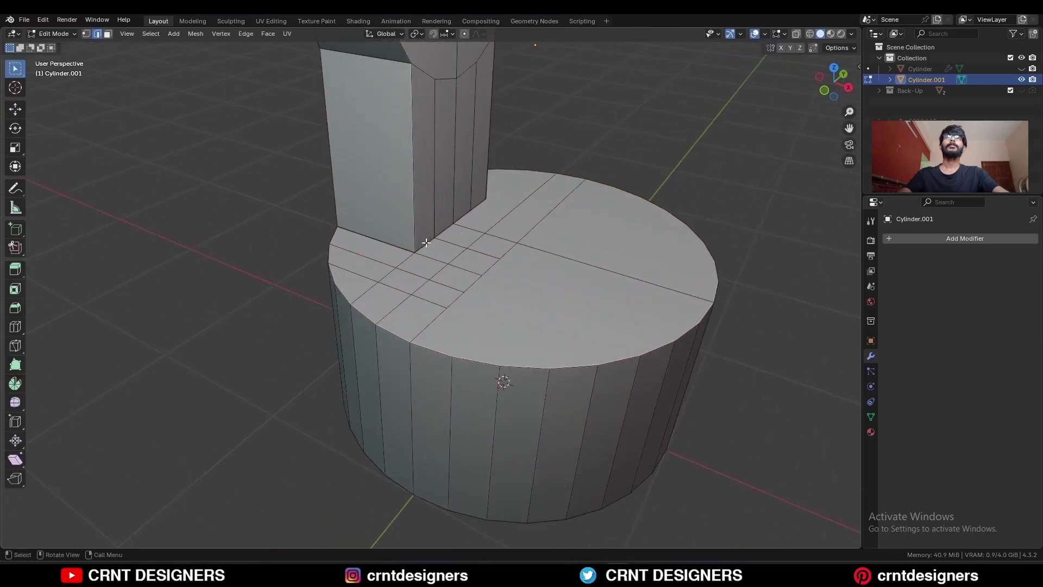
pyautogui.keyDown('ctrl'); pyautogui.keyDown('shift'); pyautogui.click(477, 205); pyautogui.keyUp('shift'); pyautogui.keyUp('ctrl')
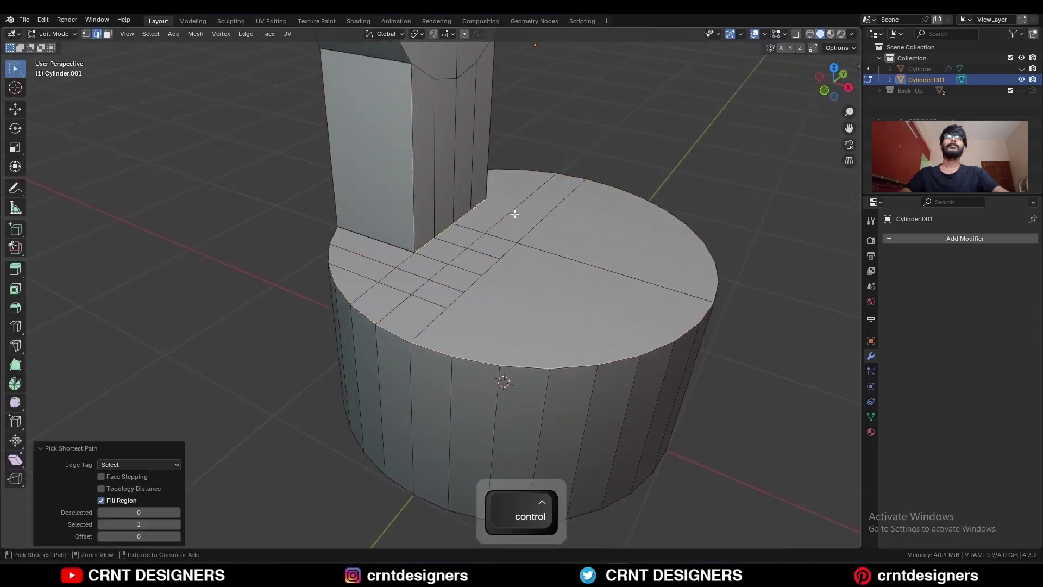
pyautogui.hotkey('ctrl', 'b')
pyautogui.click(544, 221)
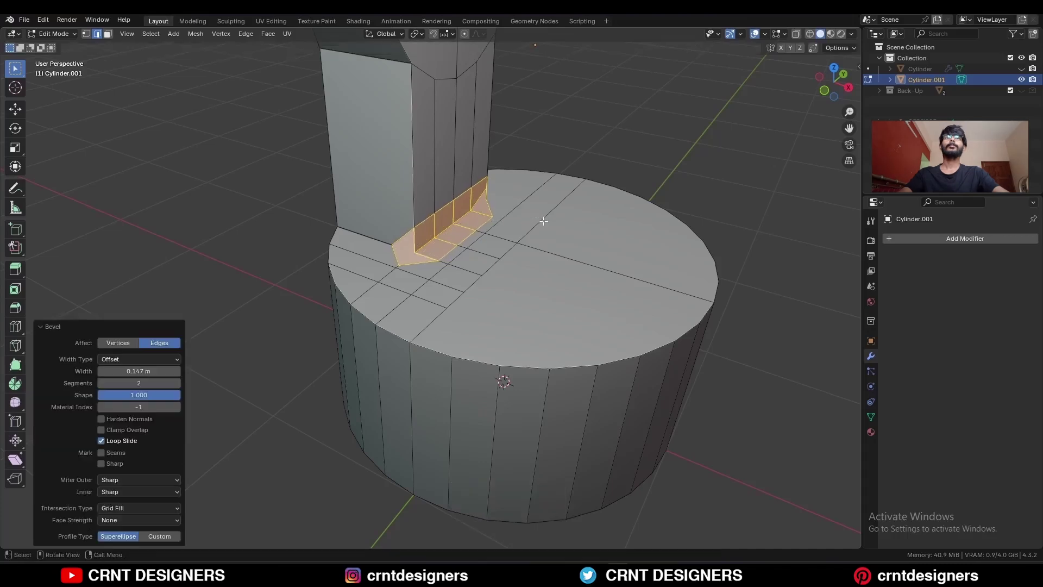
pyautogui.keyDown('ctrl'); pyautogui.moveTo(160, 395); pyautogui.dragTo(131, 397); pyautogui.keyUp('ctrl')
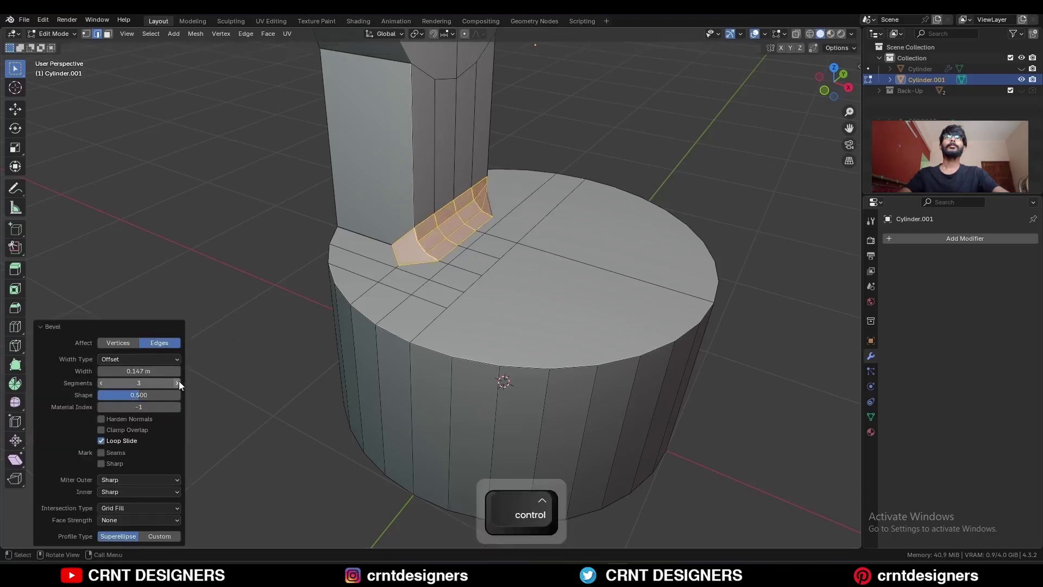
pyautogui.click(177, 382)
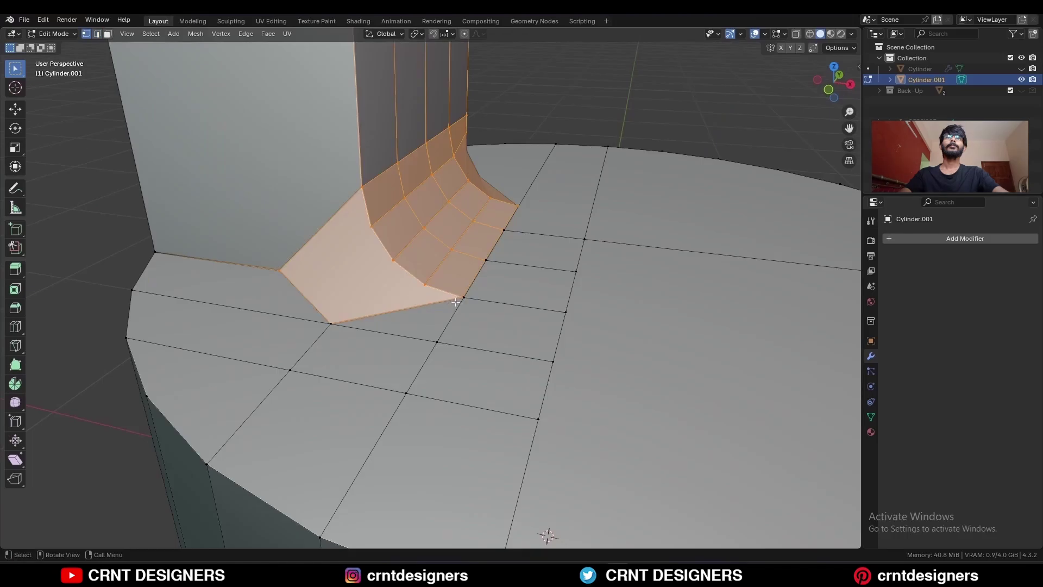
# Connect the two base-line vertices of the bevel's corner face and dissolve the leftover diagonal edges around it.
pyautogui.click(317, 291)
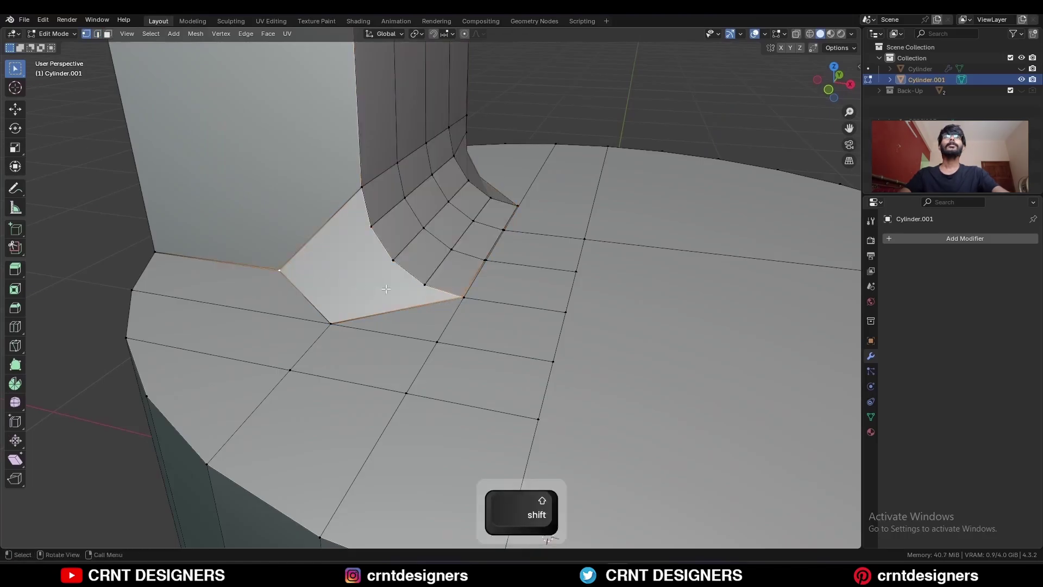
pyautogui.press('j')
pyautogui.press('2')
pyautogui.click(319, 251)
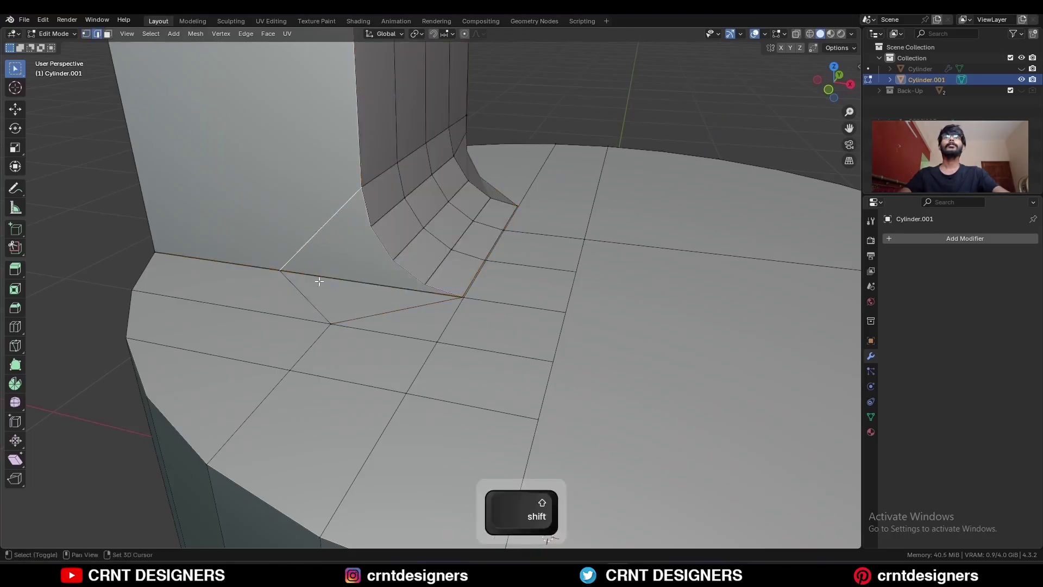
pyautogui.hotkey('ctrl', 'x')
pyautogui.scroll(2, 478, 288)
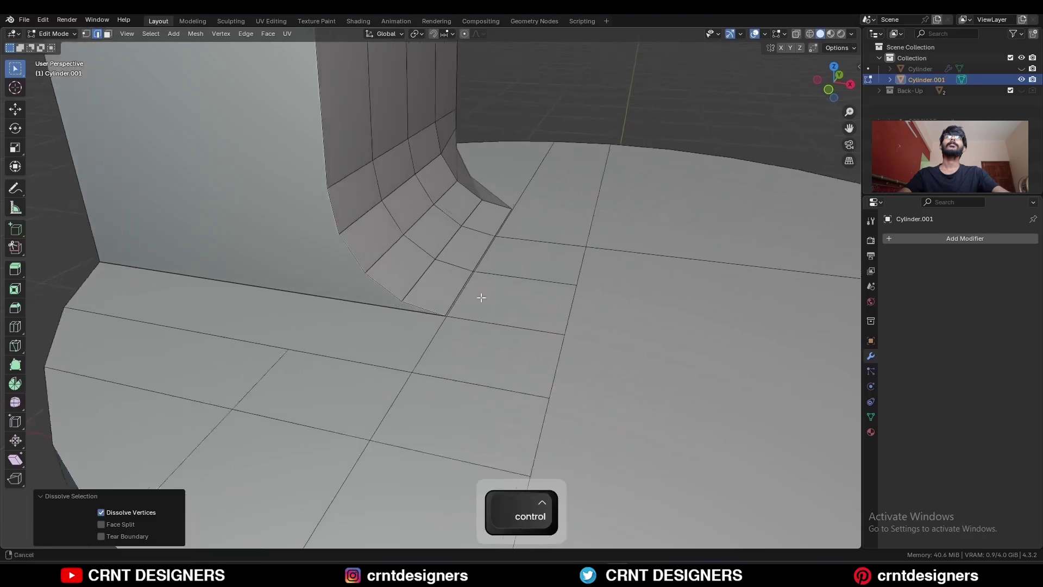
# Merge the close vertices at the bevel's outer foot At Last and dissolve the remaining sliver edges.
pyautogui.press('1')
pyautogui.click(455, 317)
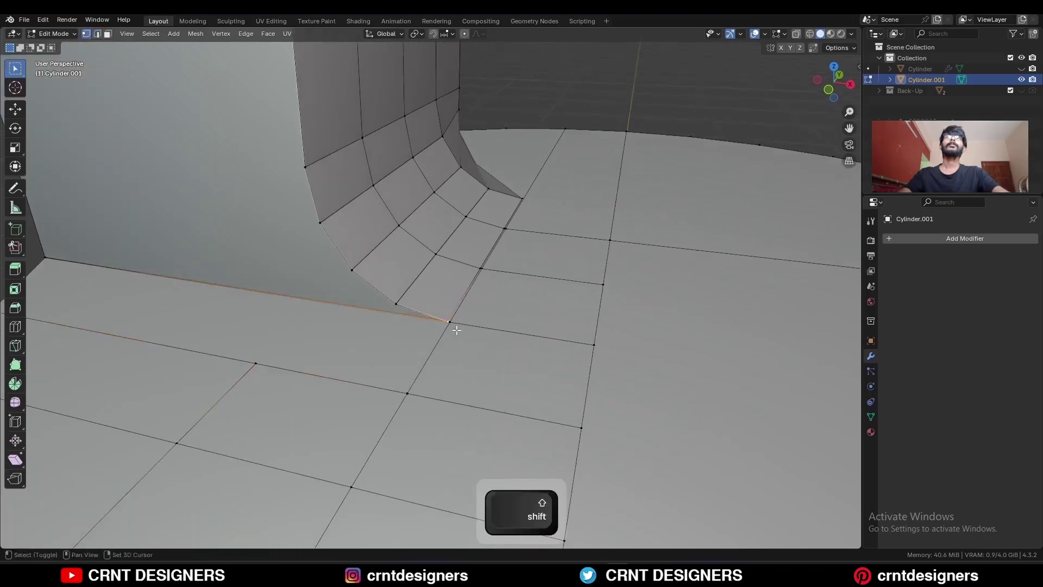
pyautogui.press('m')
pyautogui.click(461, 319)
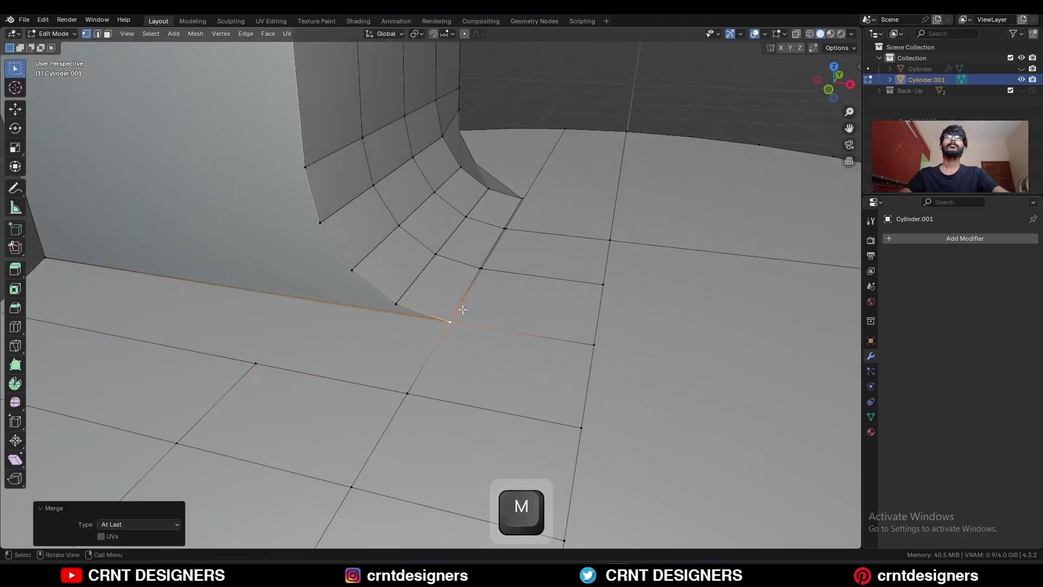
pyautogui.press('2')
pyautogui.hotkey('ctrl', 'x')
pyautogui.scroll(-2, 475, 256)
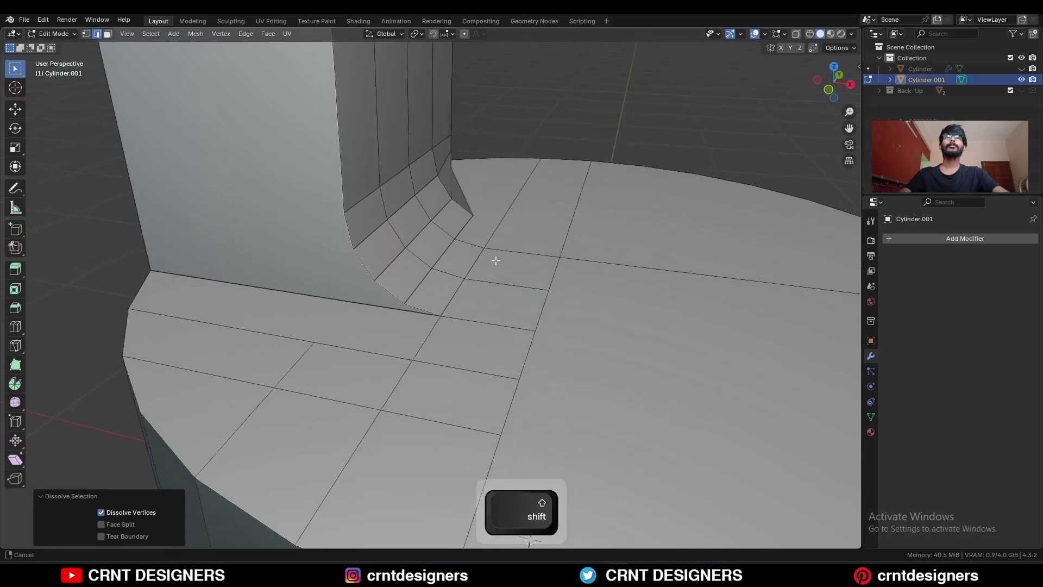
# Symmetrize the whole mesh again to carry the corner cleanup over to the other side.
pyautogui.press('a')
pyautogui.click(197, 35)
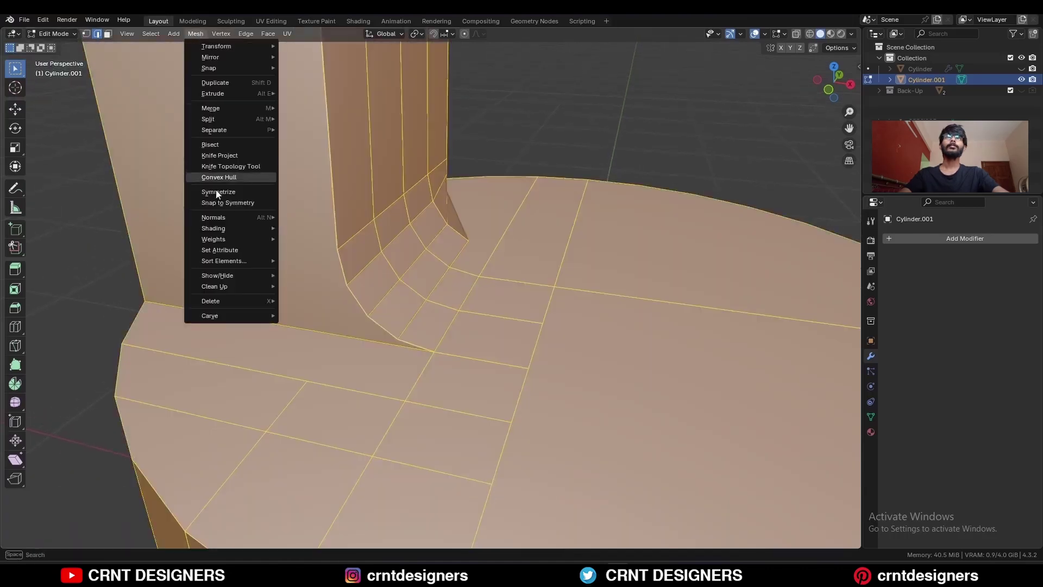
pyautogui.click(218, 192)
# Move all upright and bevel vertices above the base's top plane slightly up along Z in front view.
pyautogui.hotkey('alt', 'a')
pyautogui.press('KP_1')
pyautogui.press('1')
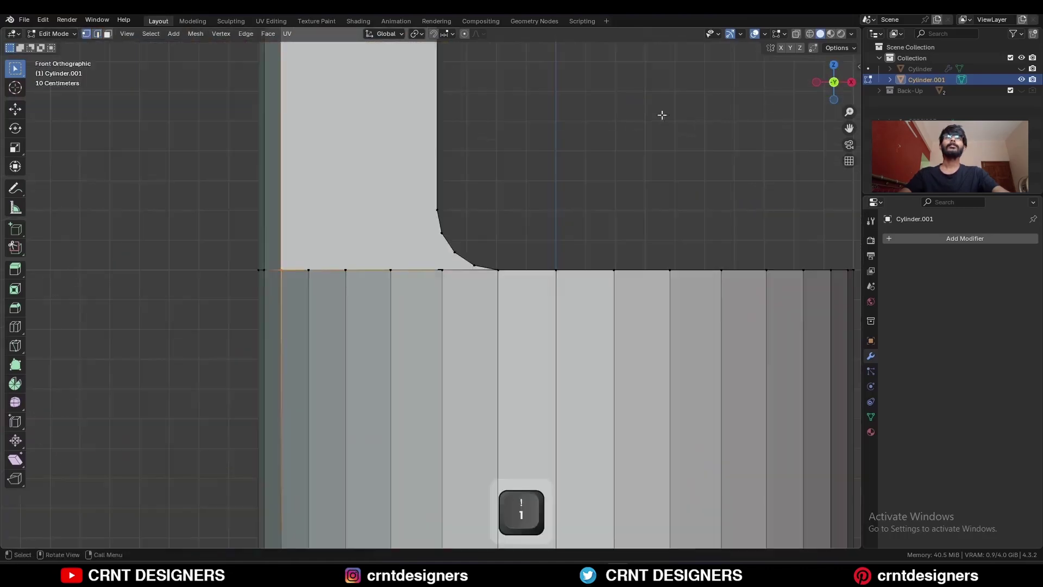
pyautogui.hotkey('alt', 'z')
pyautogui.moveTo(649, 136); pyautogui.dragTo(203, 269)
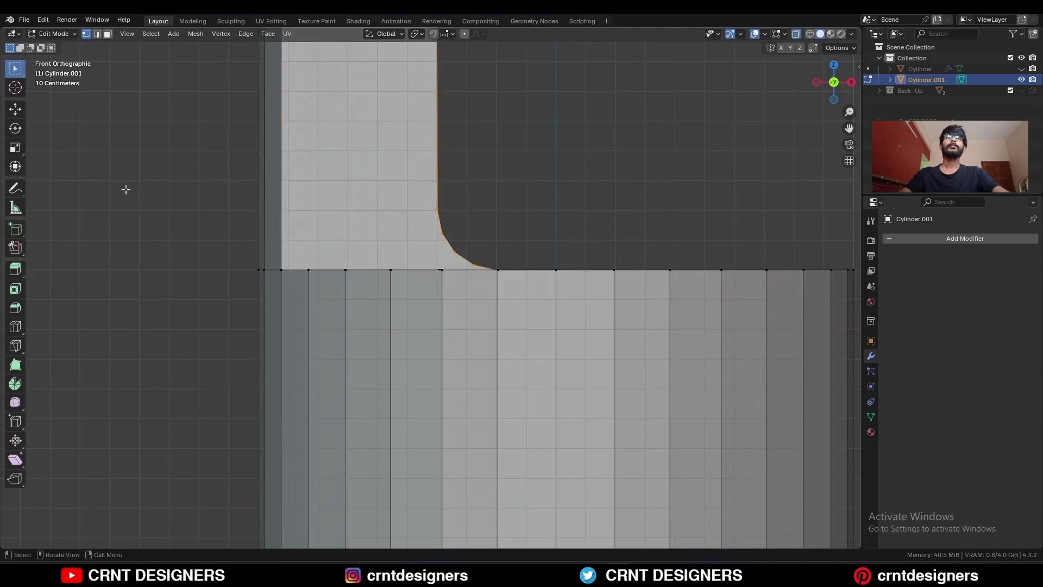
pyautogui.moveTo(448, 201); pyautogui.dragTo(455, 193)
pyautogui.hotkey('alt', 'a')
pyautogui.hotkey('alt', 'z')
pyautogui.moveTo(457, 298); pyautogui.dragTo(522, 331, button='middle')
# Merge all vertices of the mesh by distance once more and clear the selection.
pyautogui.press('a')
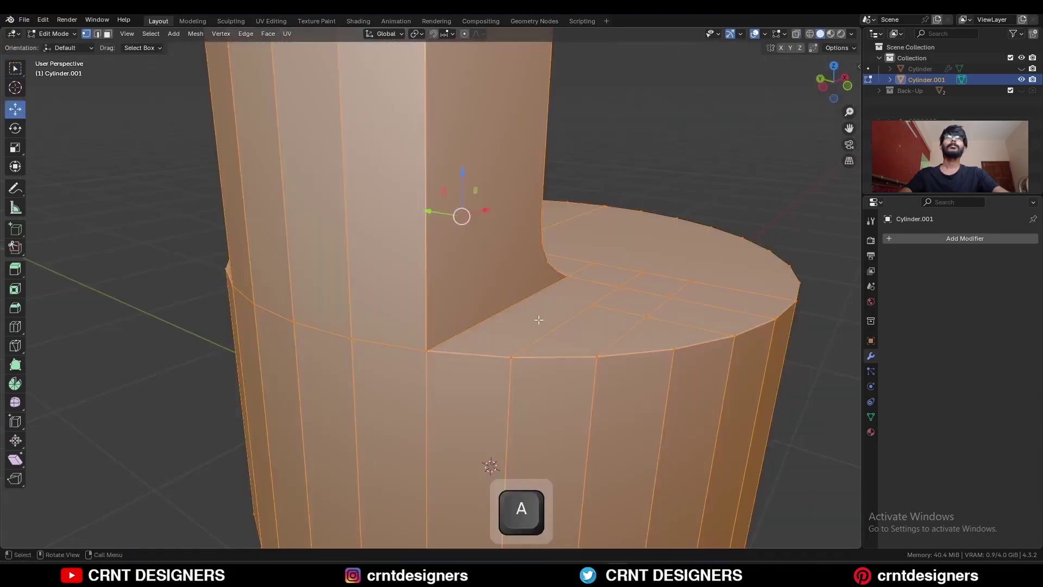
pyautogui.press('m')
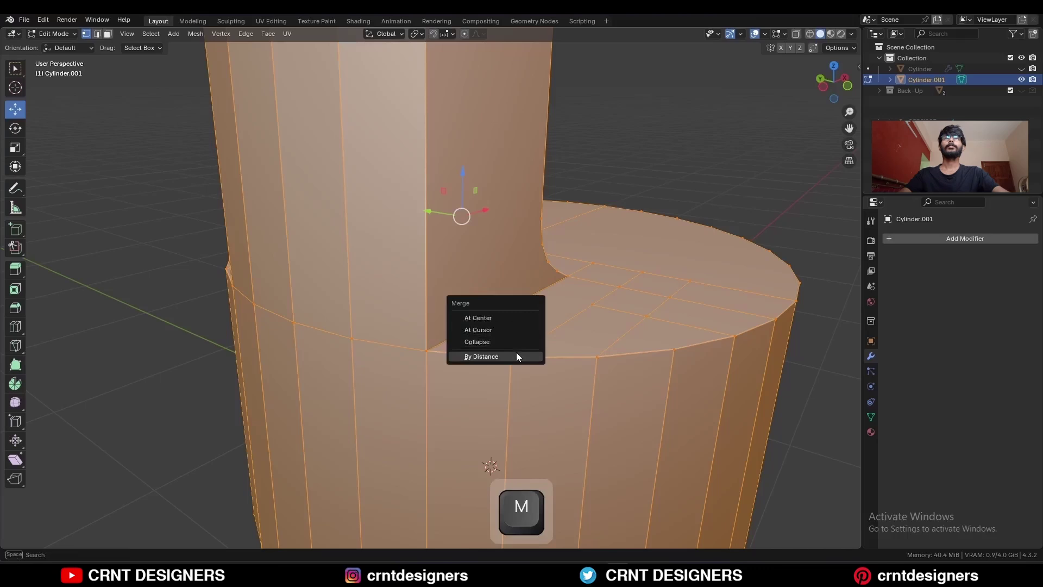
pyautogui.click(516, 354)
pyautogui.scroll(2, 524, 315)
pyautogui.moveTo(524, 315); pyautogui.dragTo(472, 332, button='middle')
pyautogui.click(553, 221)
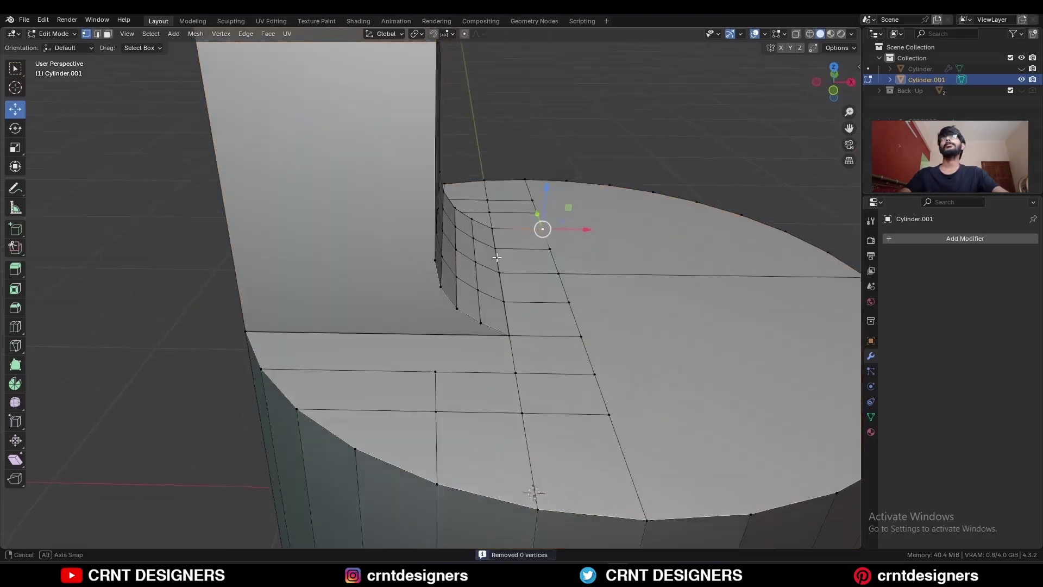
# Knife-cut X-parallel lines across the upright's side face from each vertex of the bevel curve in front view.
pyautogui.moveTo(535, 258); pyautogui.dragTo(526, 230, button='middle')
pyautogui.press('1')
pyautogui.press('k')
pyautogui.click(437, 203)
pyautogui.press('x')
pyautogui.click(181, 192)
pyautogui.press('space')
pyautogui.click(442, 226)
pyautogui.press('x')
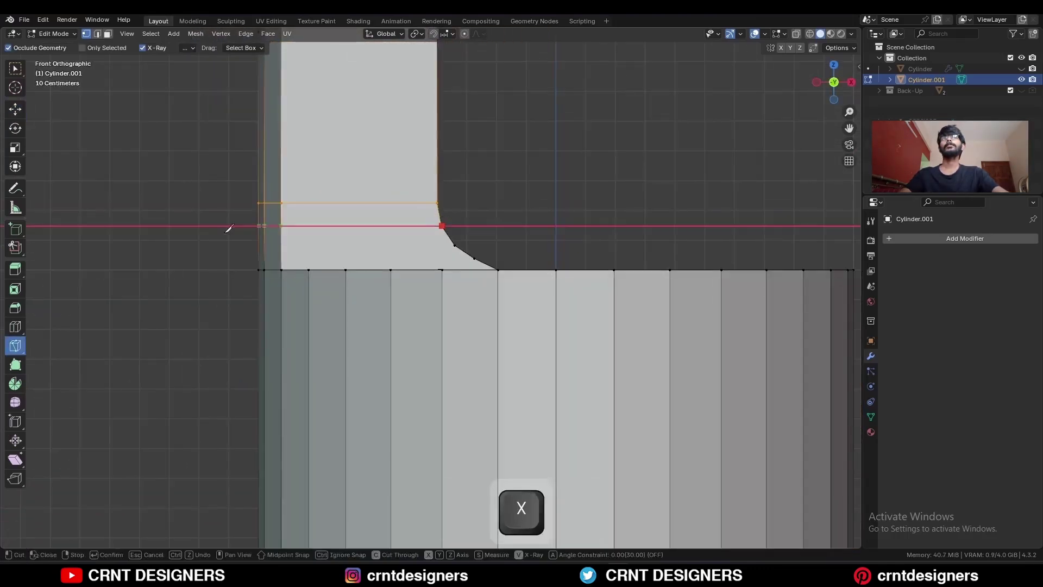
pyautogui.click(226, 231)
pyautogui.press('space')
pyautogui.moveTo(478, 256); pyautogui.dragTo(476, 176, button='middle')
pyautogui.press('w')
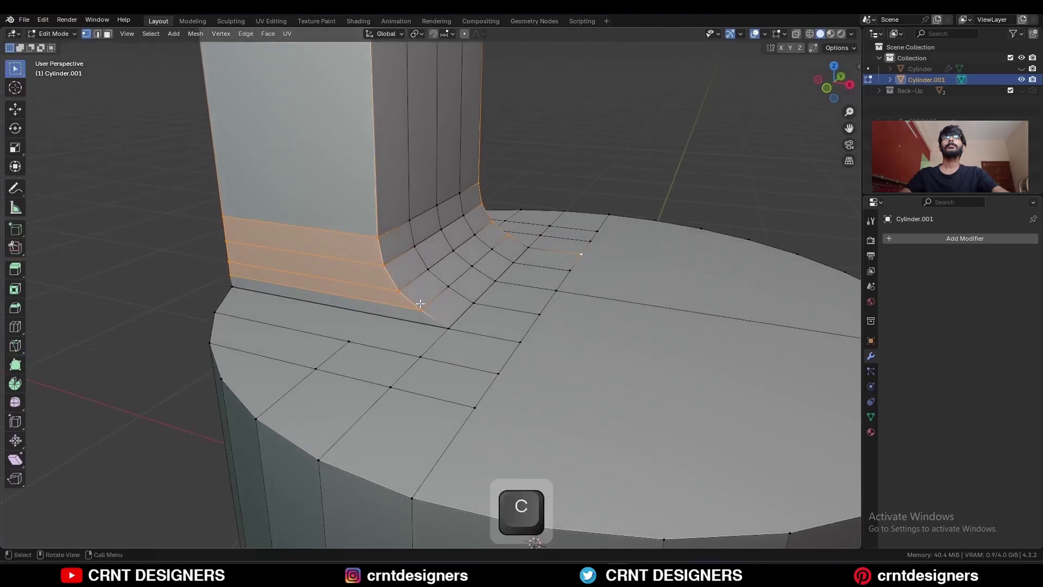
# Inset the circular detail's two half-disc faces by about 0.091 m.
pyautogui.press('3')
pyautogui.moveTo(416, 171); pyautogui.dragTo(416, 171)
pyautogui.moveTo(416, 171); pyautogui.dragTo(578, 156, button='middle')
pyautogui.press('i')
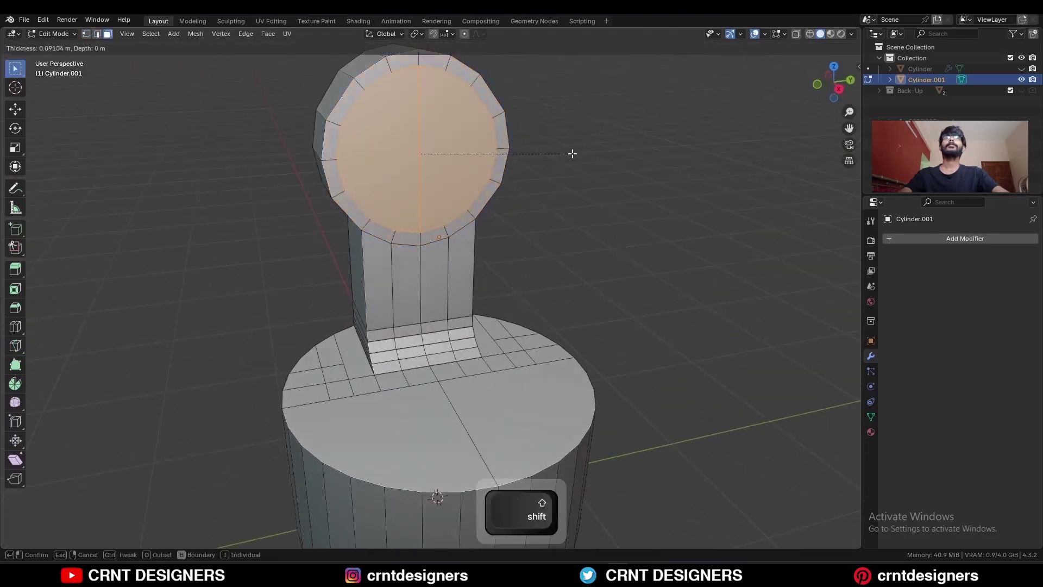
pyautogui.click(572, 153)
# Bevel the edge loop bordering the upright's inner face and circular detail by about 0.036 m with 4 segments.
pyautogui.moveTo(462, 202); pyautogui.dragTo(522, 200, button='middle')
pyautogui.click(522, 200)
pyautogui.press('2')
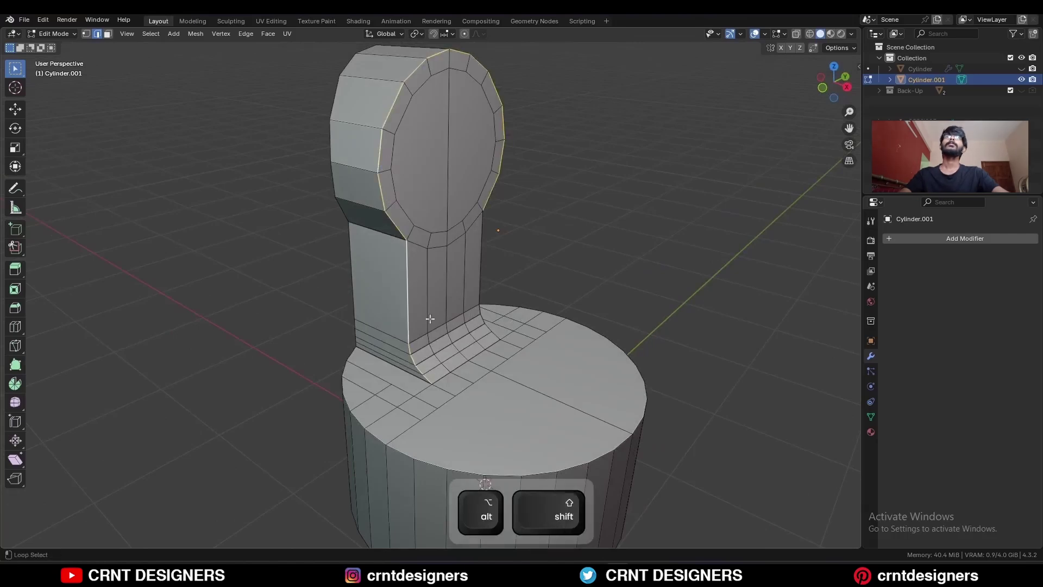
pyautogui.keyDown('shift'); pyautogui.moveTo(448, 359); pyautogui.dragTo(447, 307, button='middle'); pyautogui.keyUp('shift')
pyautogui.keyDown('ctrl'); pyautogui.moveTo(447, 307); pyautogui.dragTo(487, 303, button='middle'); pyautogui.keyUp('ctrl')
pyautogui.hotkey('ctrl', 'b')
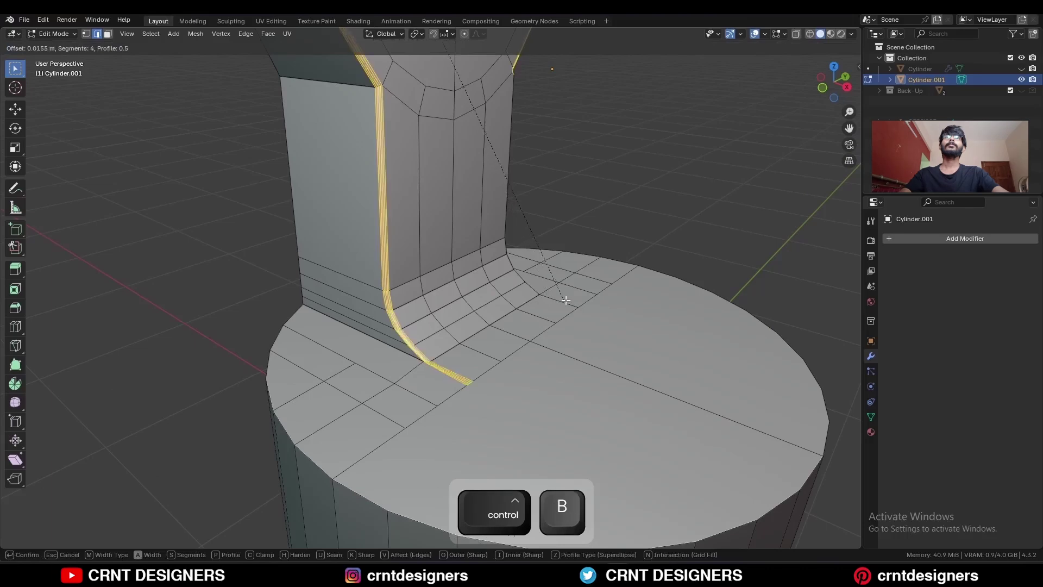
pyautogui.click(577, 298)
# Set the inner edge bevel to 2 segments, shape 1.000 and a width of 0.02 m.
pyautogui.keyDown('shift'); pyautogui.moveTo(506, 270); pyautogui.dragTo(448, 349, button='middle'); pyautogui.keyUp('shift')
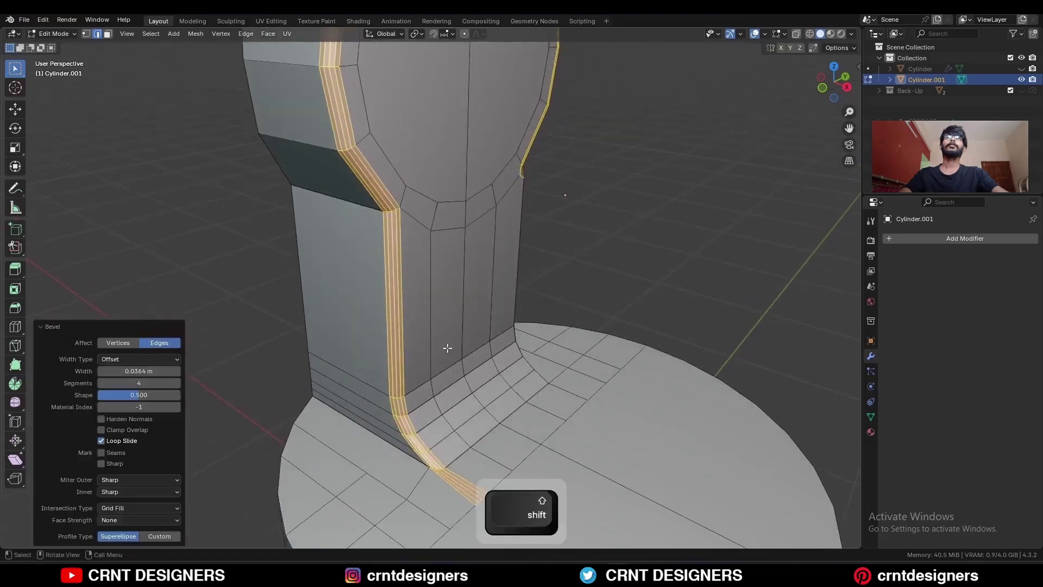
pyautogui.click(101, 383)
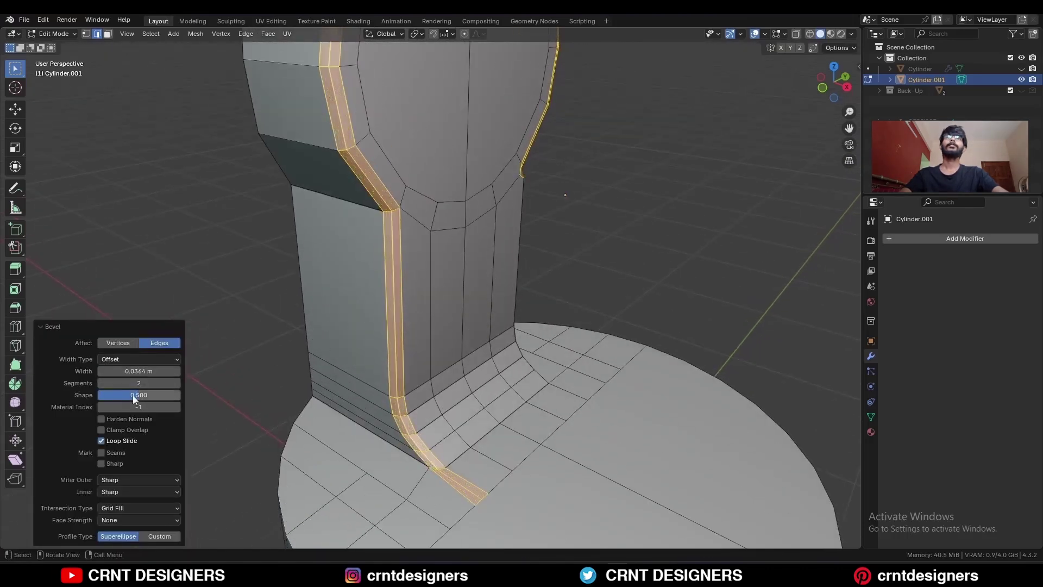
pyautogui.moveTo(134, 399); pyautogui.dragTo(187, 397)
pyautogui.moveTo(273, 382); pyautogui.dragTo(460, 302, button='middle')
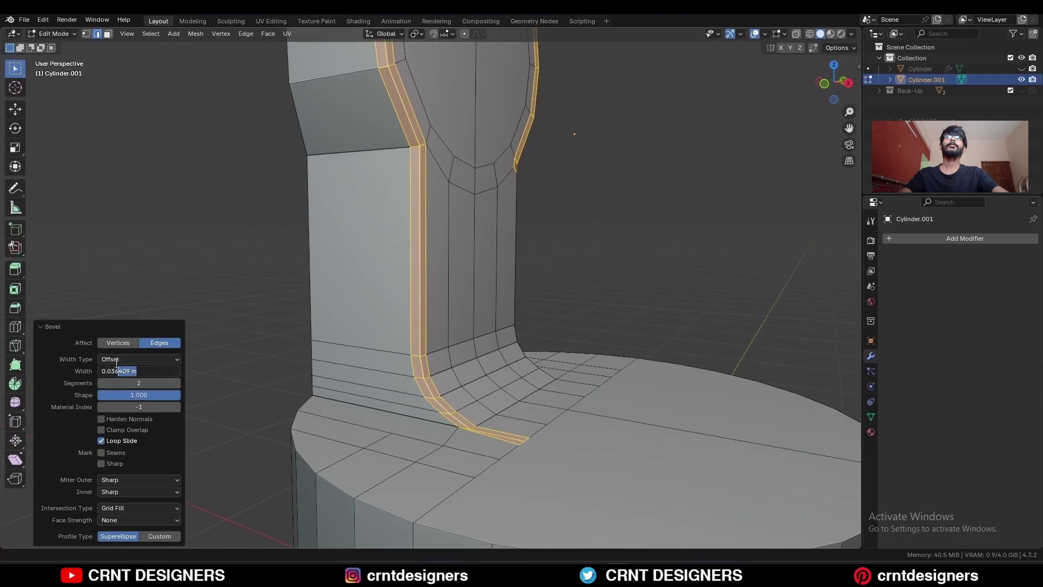
pyautogui.moveTo(116, 364); pyautogui.dragTo(107, 361)
pyautogui.write('02')
pyautogui.click(205, 310)
# Dissolve the outermost of the parallel bevel edges running across the base's top from the upright's corner.
pyautogui.keyDown('shift'); pyautogui.moveTo(449, 184); pyautogui.dragTo(410, 272, button='middle'); pyautogui.keyUp('shift')
pyautogui.keyDown('ctrl'); pyautogui.moveTo(411, 272); pyautogui.dragTo(414, 325, button='middle'); pyautogui.keyUp('ctrl')
pyautogui.moveTo(414, 325); pyautogui.dragTo(538, 290, button='middle')
pyautogui.click(538, 289)
pyautogui.keyDown('shift'); pyautogui.moveTo(494, 329); pyautogui.dragTo(491, 321, button='middle'); pyautogui.keyUp('shift')
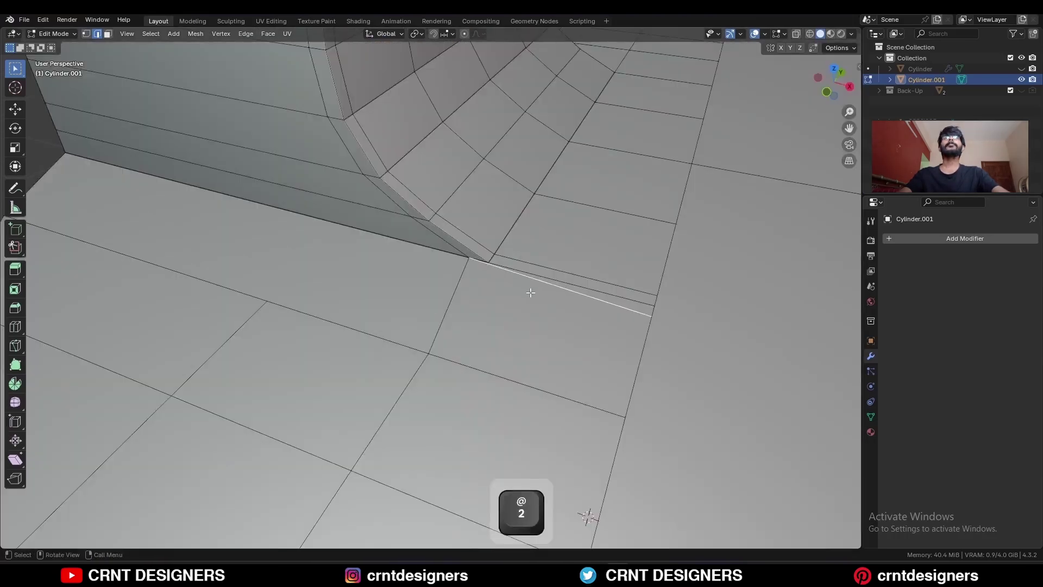
pyautogui.hotkey('ctrl', 'x')
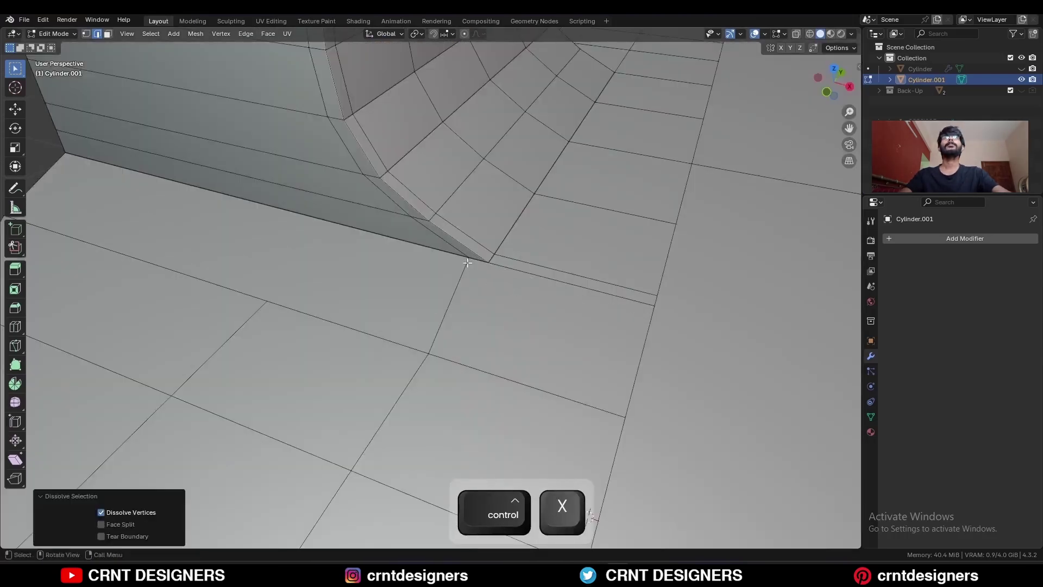
# Slide the vertex beside the upright's base corner along its edge, and replace the adjoining base edge with a diagonal from the corner.
pyautogui.press('1')
pyautogui.click(471, 260)
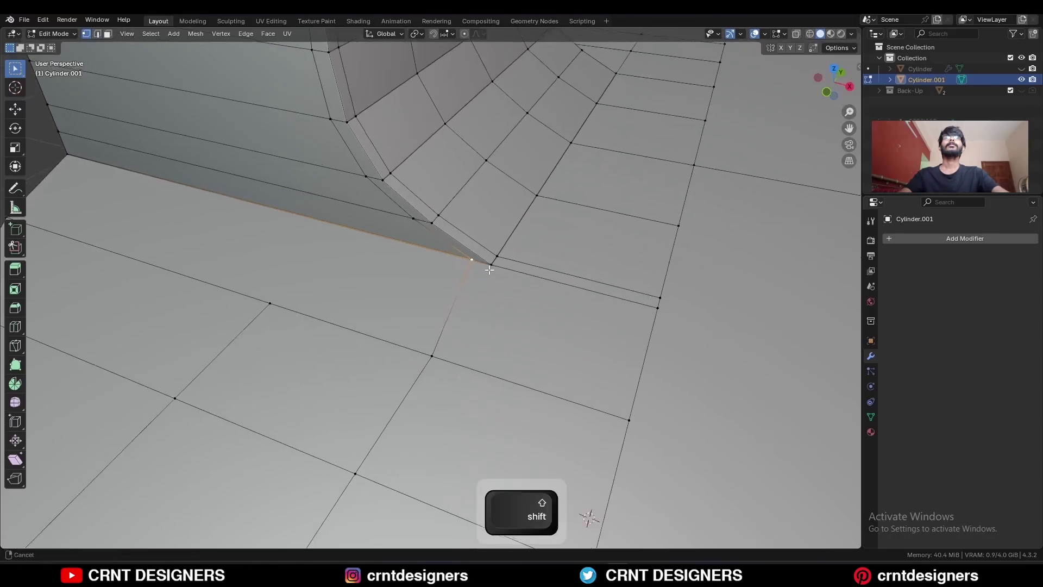
pyautogui.keyDown('shift'); pyautogui.moveTo(489, 270); pyautogui.dragTo(442, 326, button='middle'); pyautogui.keyUp('shift')
pyautogui.press('g')
pyautogui.press('g')
pyautogui.click(506, 269)
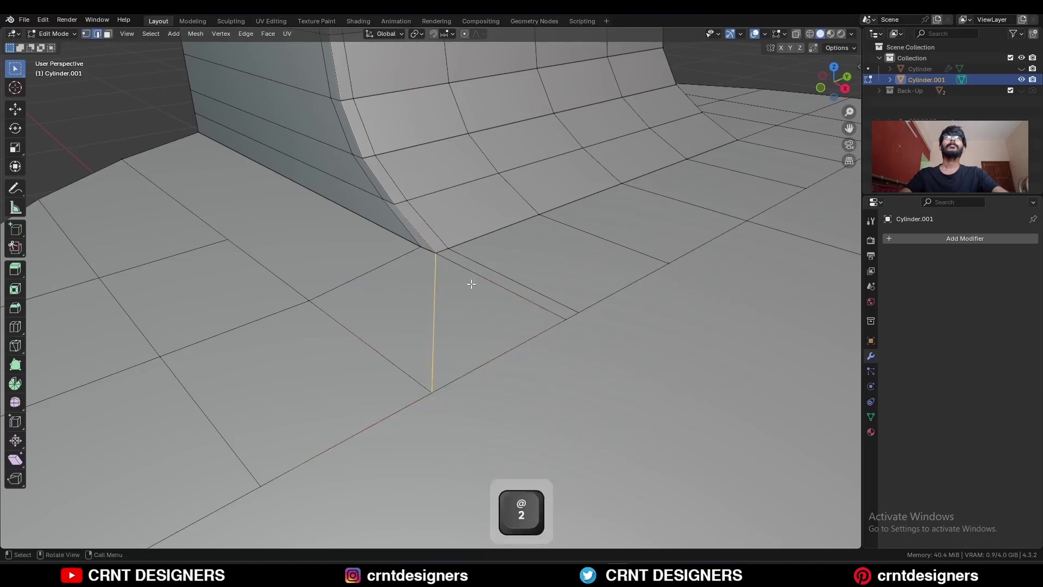
pyautogui.hotkey('ctrl', 'x')
# Bevel the upright's outer side edge loop and the base's top rim by about 0.037 m with 2 segments.
pyautogui.moveTo(484, 251); pyautogui.dragTo(378, 247, button='middle')
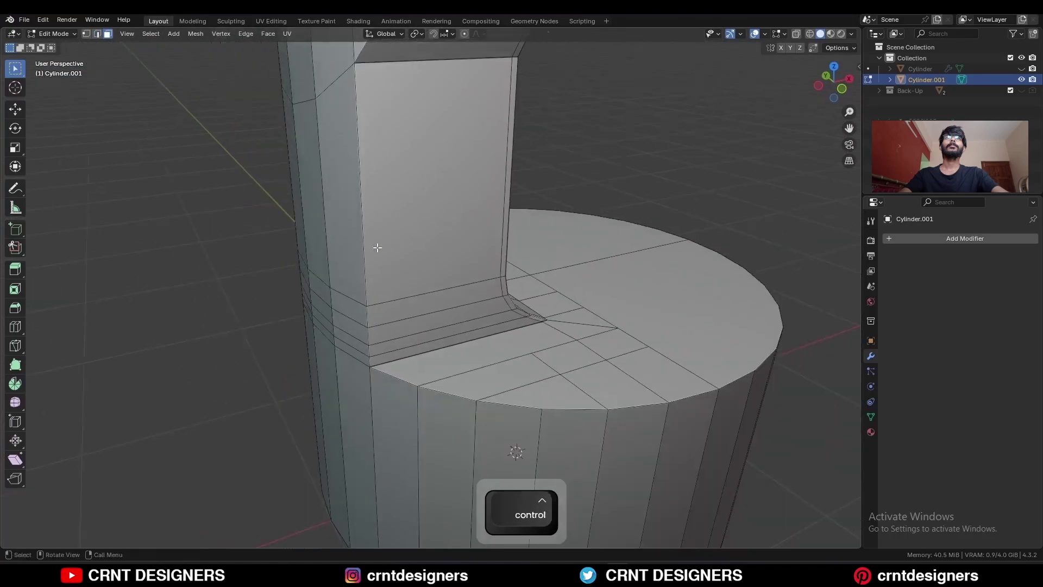
pyautogui.keyDown('ctrl'); pyautogui.moveTo(400, 197); pyautogui.dragTo(452, 236, button='middle'); pyautogui.keyUp('ctrl')
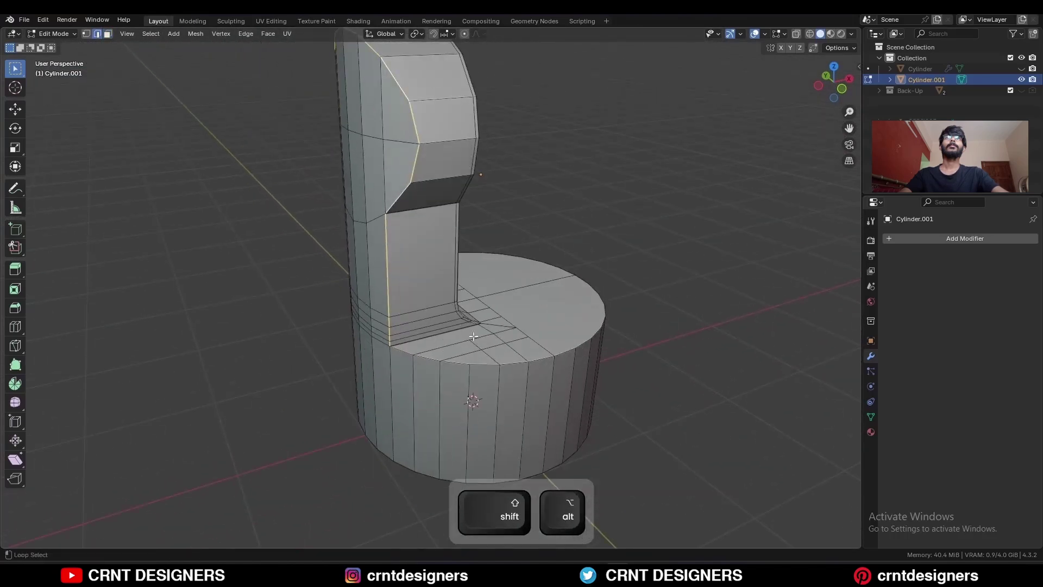
pyautogui.keyDown('alt'); pyautogui.keyDown('shift'); pyautogui.click(517, 363); pyautogui.keyUp('shift'); pyautogui.keyUp('alt')
pyautogui.keyDown('ctrl'); pyautogui.moveTo(507, 332); pyautogui.dragTo(508, 300, button='middle'); pyautogui.keyUp('ctrl')
pyautogui.moveTo(508, 300); pyautogui.dragTo(552, 307, button='middle')
pyautogui.hotkey('ctrl', 'b')
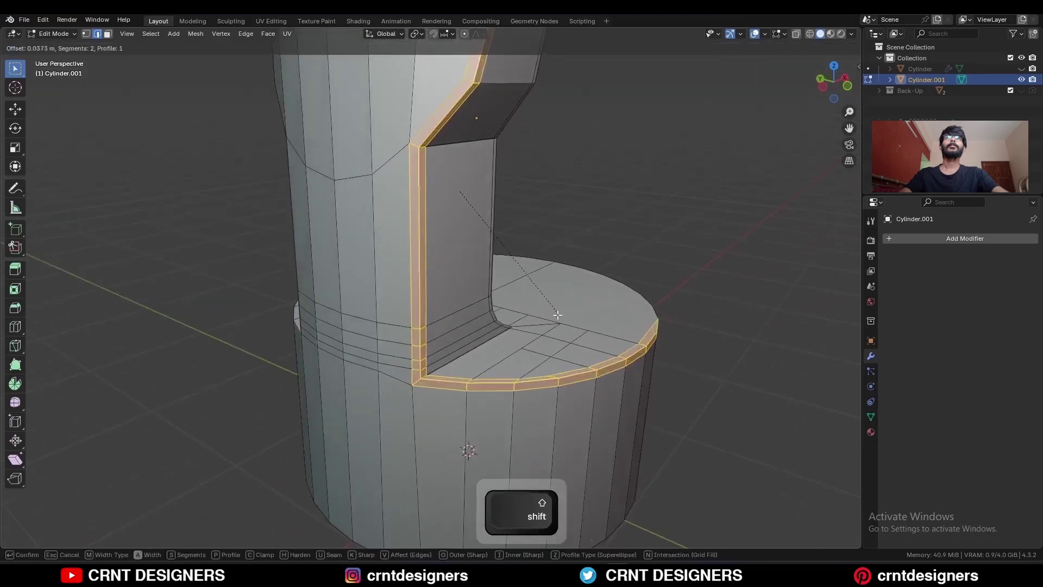
pyautogui.click(557, 316)
# Add two vertical loop cuts running along the narrow side of the upright and circular detail.
pyautogui.keyDown('ctrl'); pyautogui.moveTo(509, 265); pyautogui.dragTo(509, 296, button='middle'); pyautogui.keyUp('ctrl')
pyautogui.moveTo(505, 217); pyautogui.dragTo(441, 224, button='middle')
pyautogui.click(440, 223)
pyautogui.hotkey('ctrl', 'z')
pyautogui.hotkey('ctrl', 'r')
pyautogui.click(414, 222)
pyautogui.rightClick(414, 222)
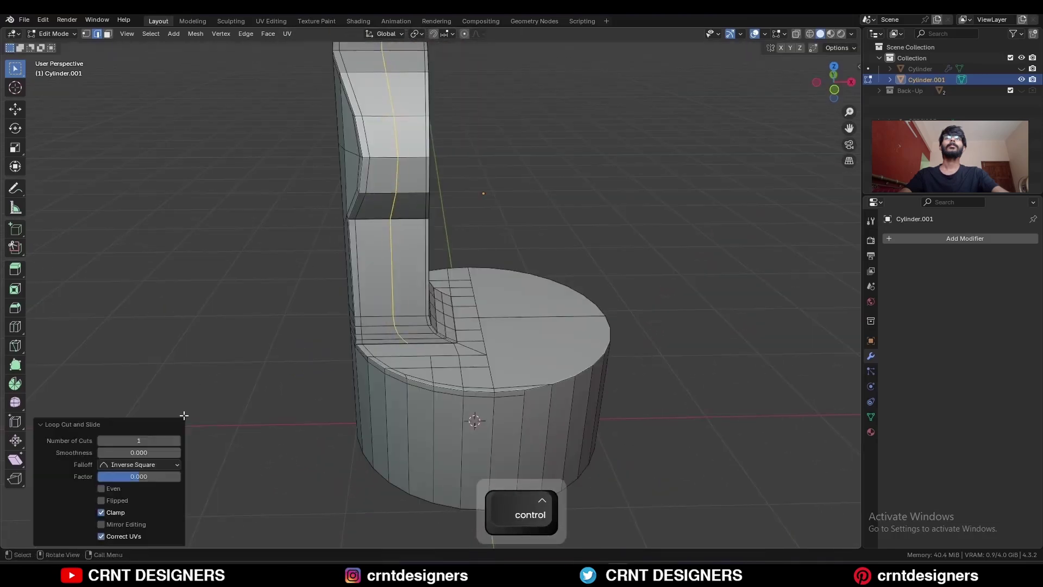
pyautogui.click(343, 316)
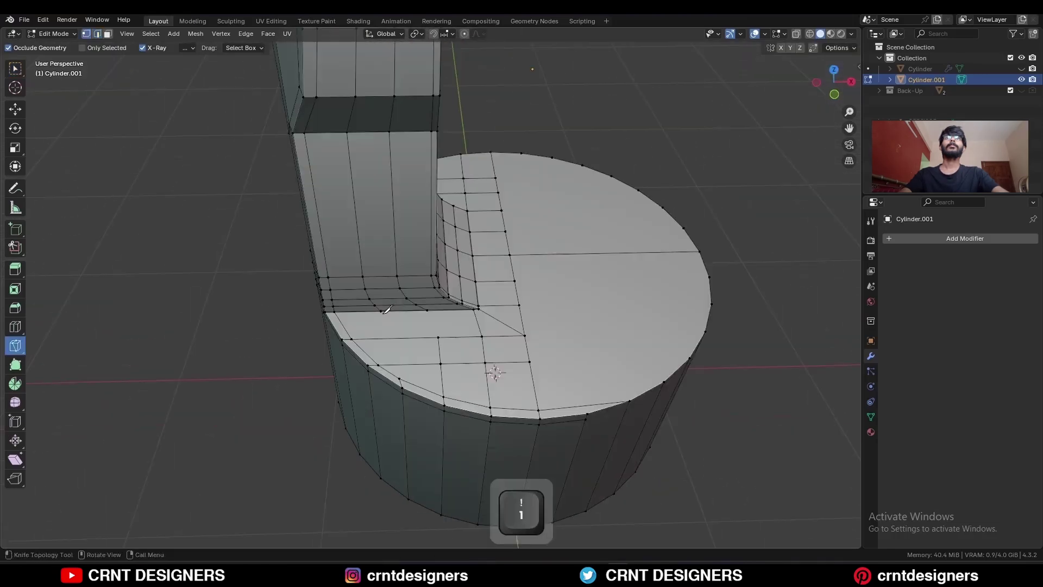
# Knife-cut the two loop ends across the base's top to its rim, and dissolve the crosswise edge line there.
pyautogui.click(381, 312)
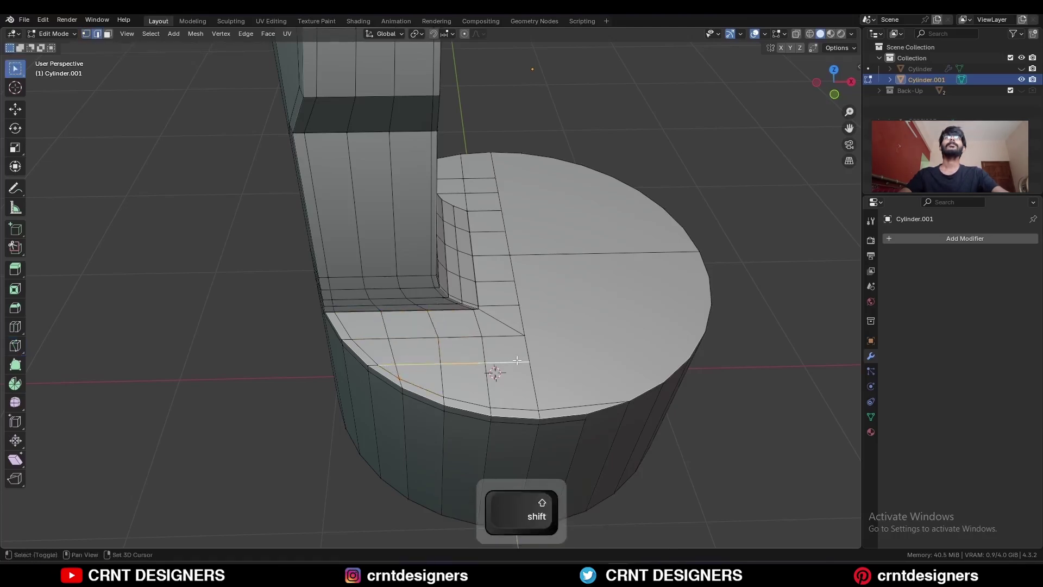
pyautogui.hotkey('ctrl', 'x')
pyautogui.moveTo(517, 360); pyautogui.dragTo(534, 345, button='middle')
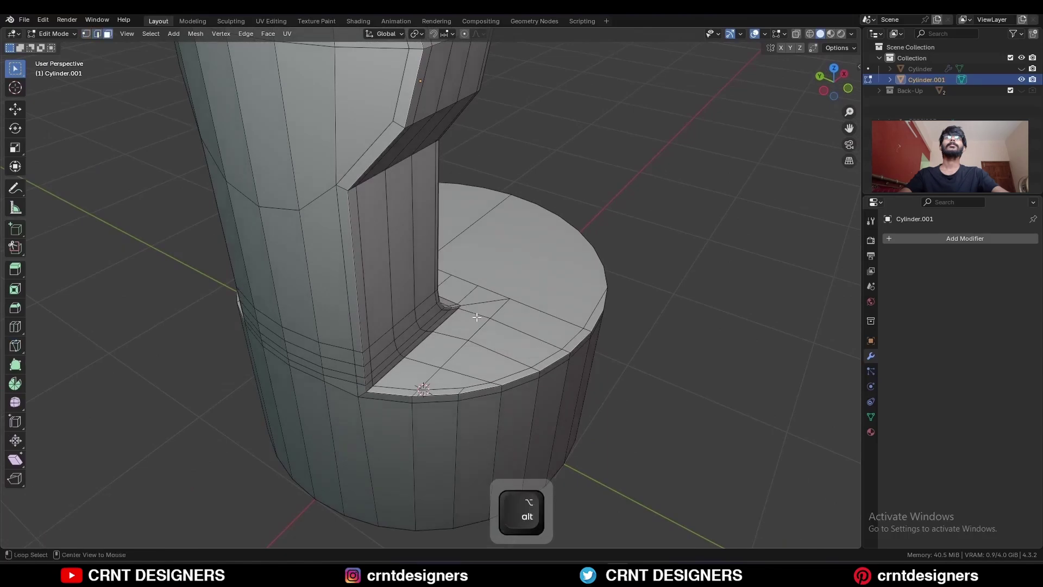
# Knife-cut a horizontal line across the upright's outer face from the bevelled rim's end vertex in left view, and dissolve the slanted edge.
pyautogui.keyDown('alt'); pyautogui.click(476, 316); pyautogui.keyUp('alt')
pyautogui.moveTo(476, 316); pyautogui.dragTo(533, 307, button='middle')
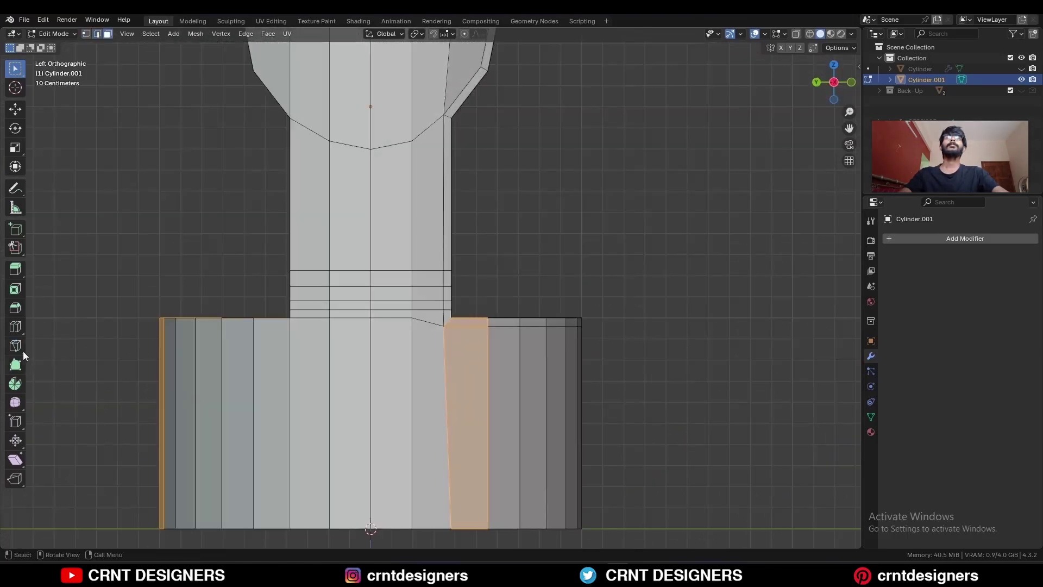
pyautogui.click(19, 348)
pyautogui.press('1')
pyautogui.click(444, 327)
pyautogui.press('x')
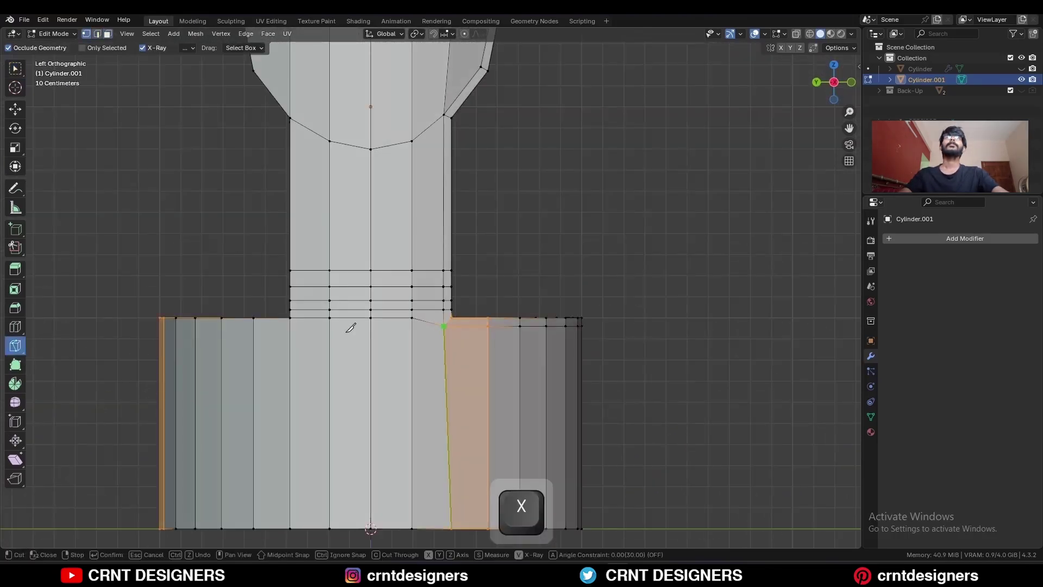
pyautogui.press('space')
pyautogui.press('c')
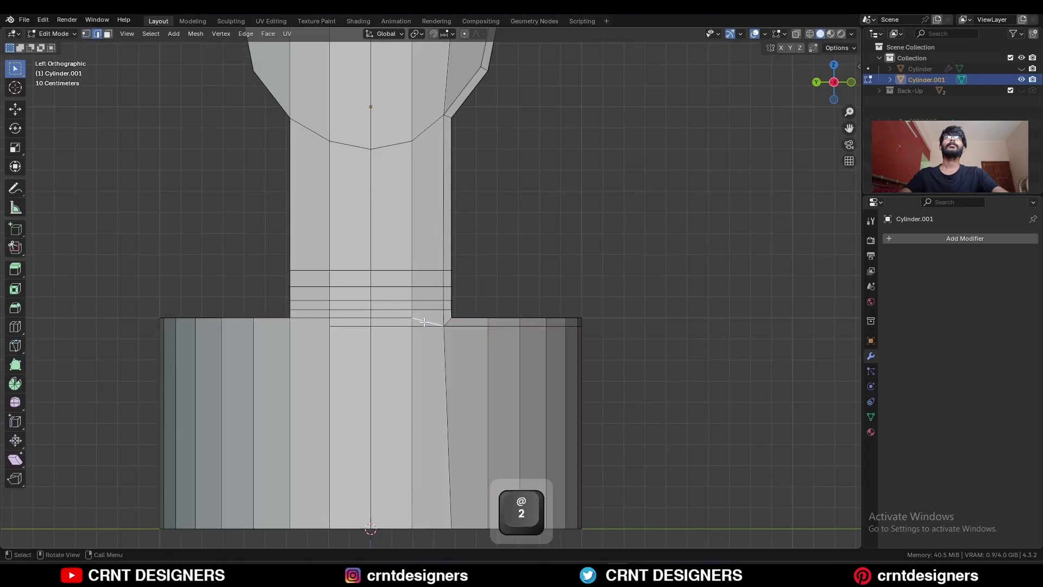
pyautogui.hotkey('ctrl', 'x')
# Dissolve the lowest horizontal edge loop in the curved transition between upright and base.
pyautogui.moveTo(466, 272); pyautogui.dragTo(410, 310, button='middle')
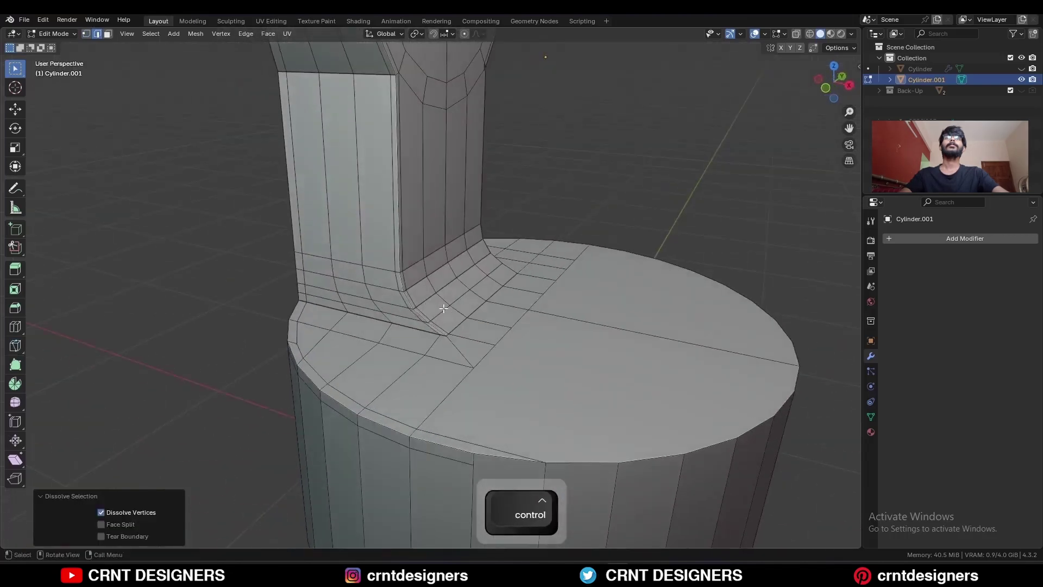
pyautogui.click(441, 315)
pyautogui.keyDown('alt'); pyautogui.click(439, 313); pyautogui.keyUp('alt')
pyautogui.hotkey('ctrl', 'x')
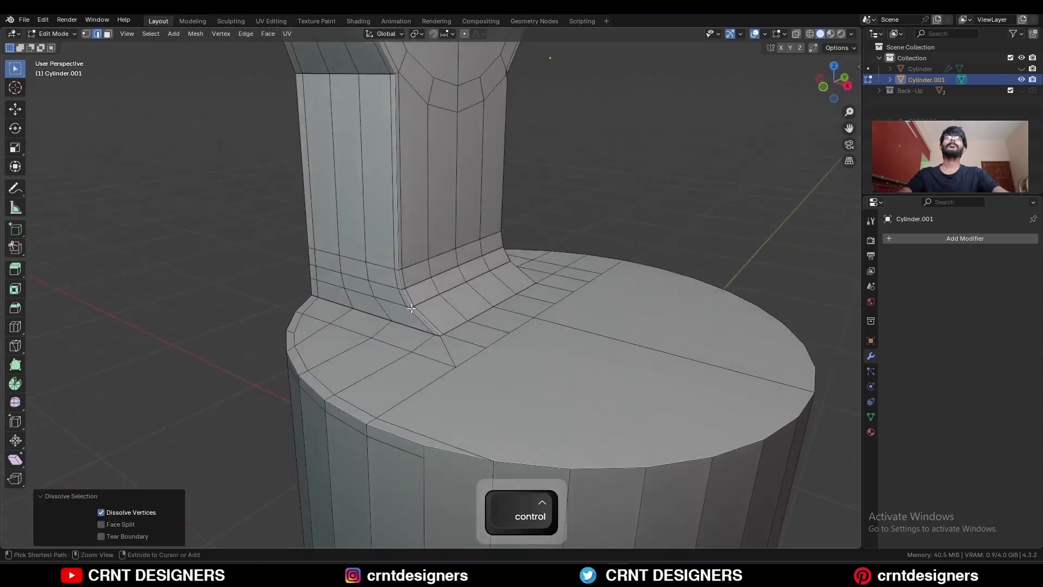
# Slide the lowest remaining edge loop of the curved transition downward by a factor of about 0.342 in front view.
pyautogui.scroll(1, 409, 306)
pyautogui.keyDown('alt'); pyautogui.click(384, 309); pyautogui.keyUp('alt')
pyautogui.press('KP_1')
pyautogui.press('g')
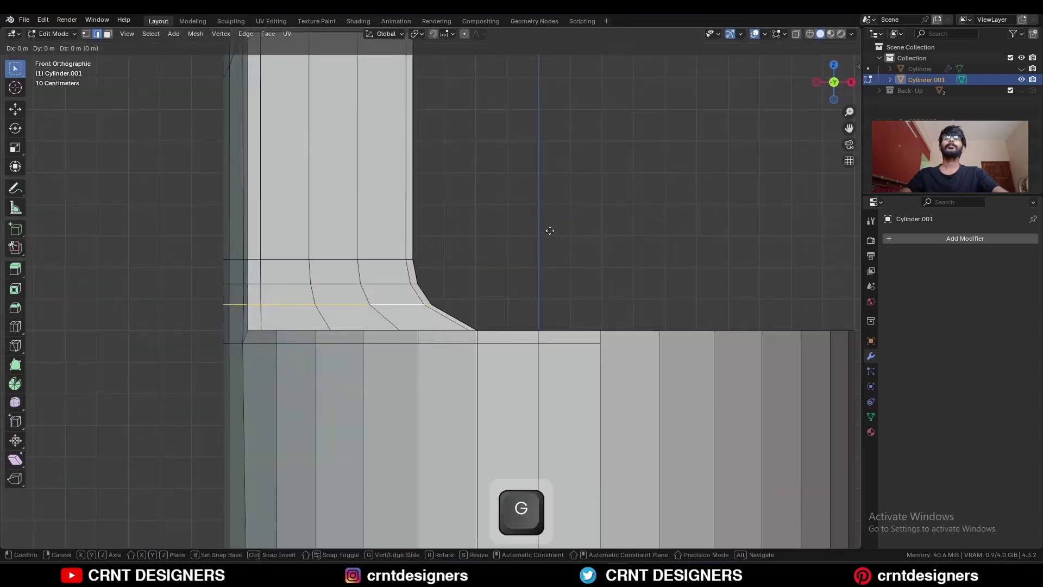
pyautogui.click(556, 240)
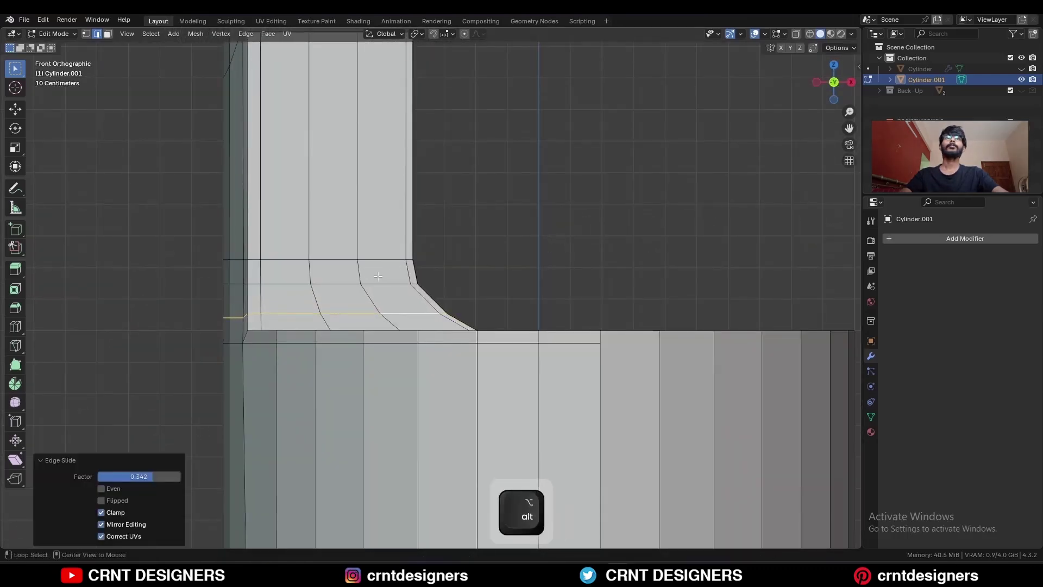
# Apply Set Flow to the middle edge loop of the curved transition.
pyautogui.keyDown('alt'); pyautogui.click(431, 260); pyautogui.keyUp('alt')
pyautogui.rightClick(644, 273)
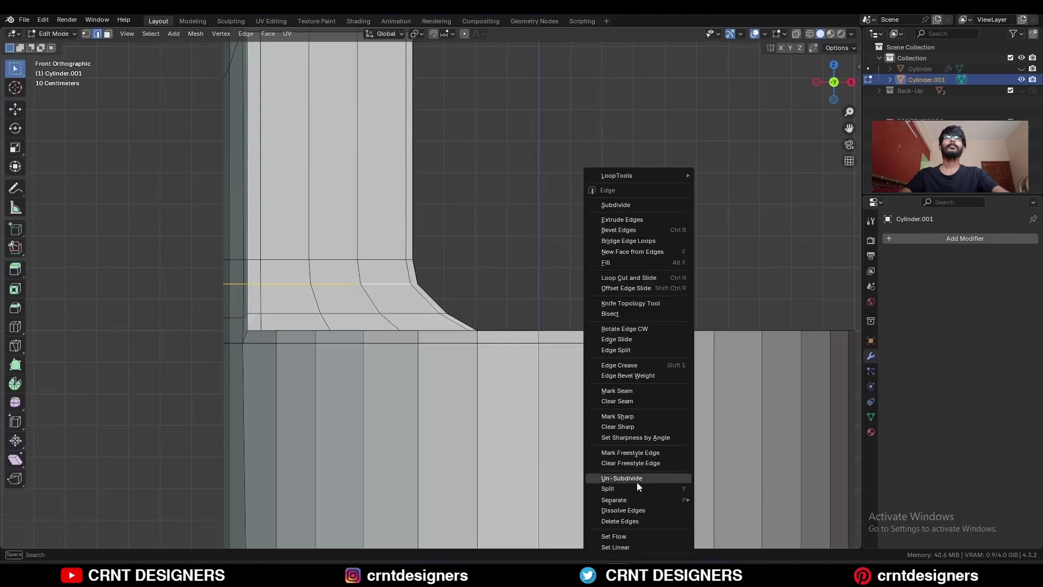
pyautogui.click(627, 537)
# Symmetrize the whole mesh front to back, and again along X to mirror the upright onto the base's opposite side.
pyautogui.moveTo(554, 237); pyautogui.dragTo(448, 256, button='middle')
pyautogui.press('a')
pyautogui.click(196, 33)
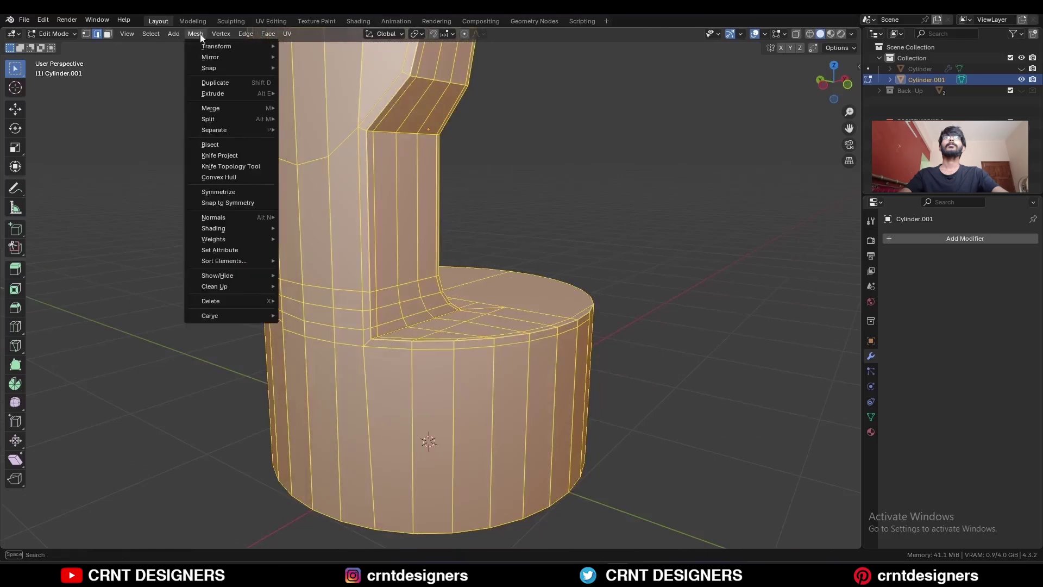
pyautogui.click(223, 192)
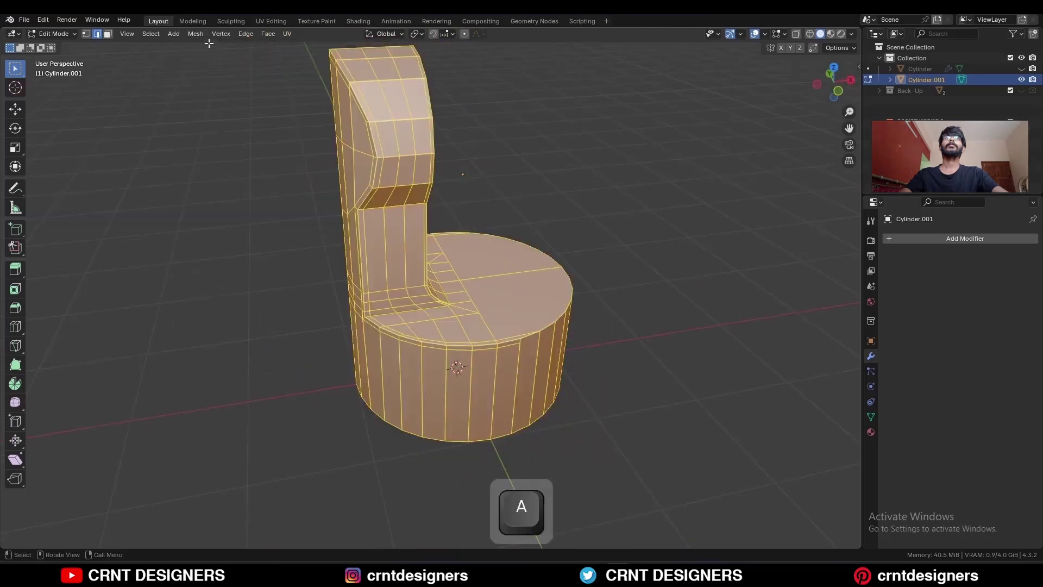
pyautogui.click(200, 36)
pyautogui.click(228, 190)
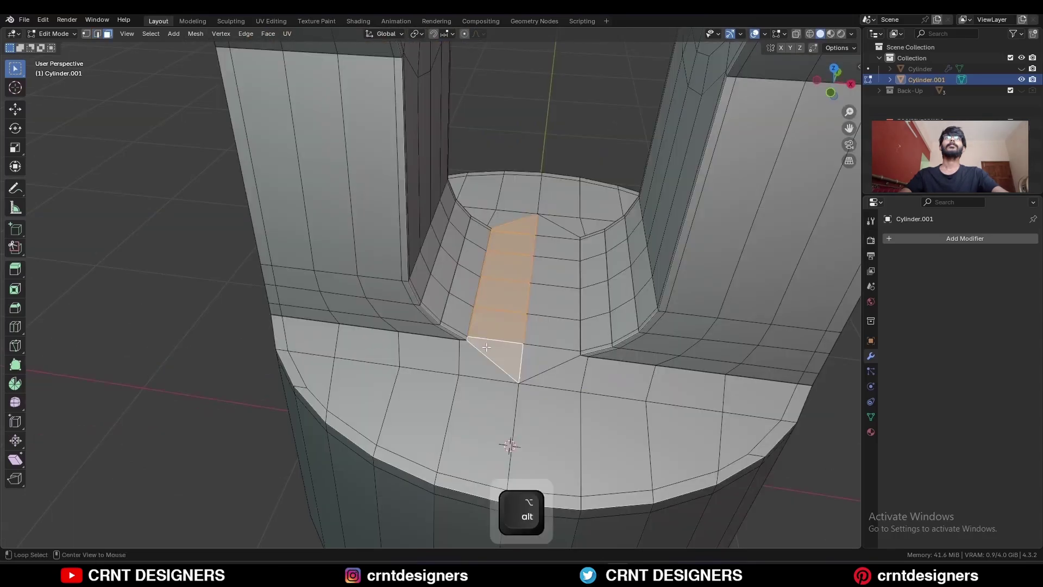
# Merge all vertices of the symmetrized mesh by a distance of 0.0101 m and clear the selection.
pyautogui.keyDown('ctrl'); pyautogui.moveTo(494, 351); pyautogui.dragTo(501, 316, button='middle'); pyautogui.keyUp('ctrl')
pyautogui.press('a')
pyautogui.keyDown('shift'); pyautogui.moveTo(574, 343); pyautogui.dragTo(541, 314, button='middle'); pyautogui.keyUp('shift')
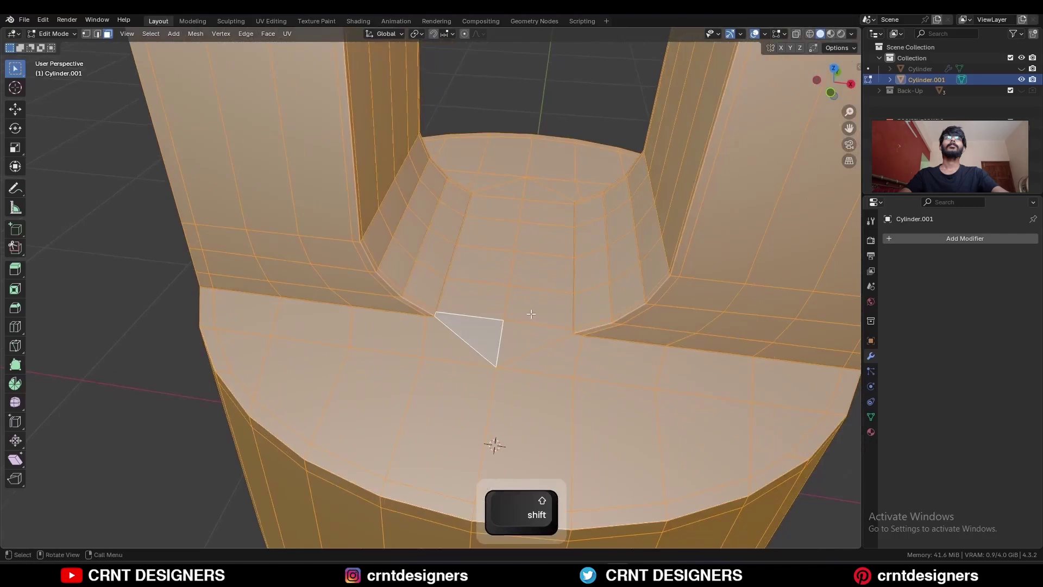
pyautogui.press('m')
pyautogui.click(531, 314)
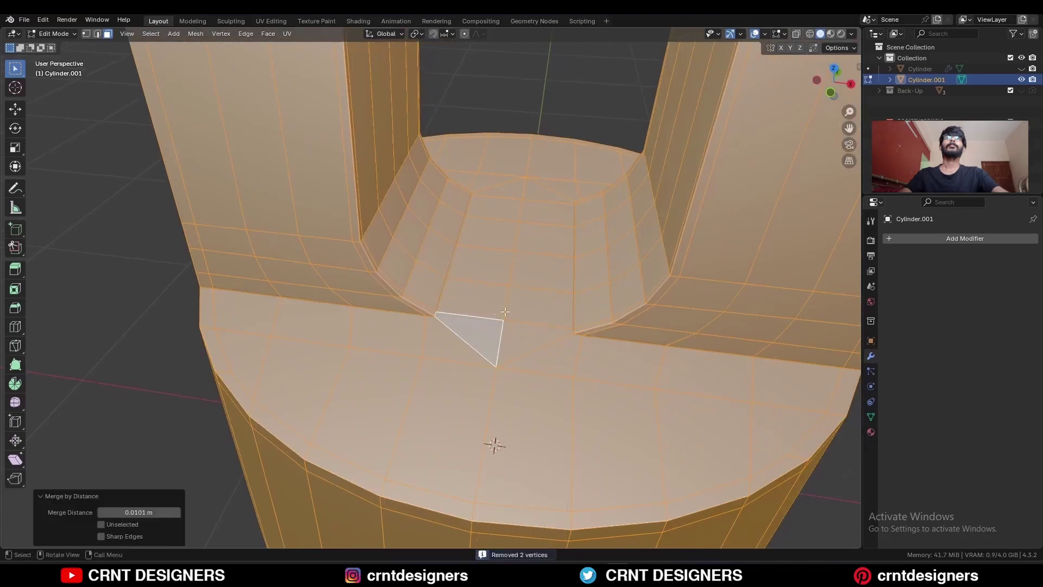
pyautogui.press('3')
pyautogui.click(137, 334)
# Add evenly spaced horizontal loop cuts around the cylindrical base's side wall.
pyautogui.scroll(-3, 458, 284)
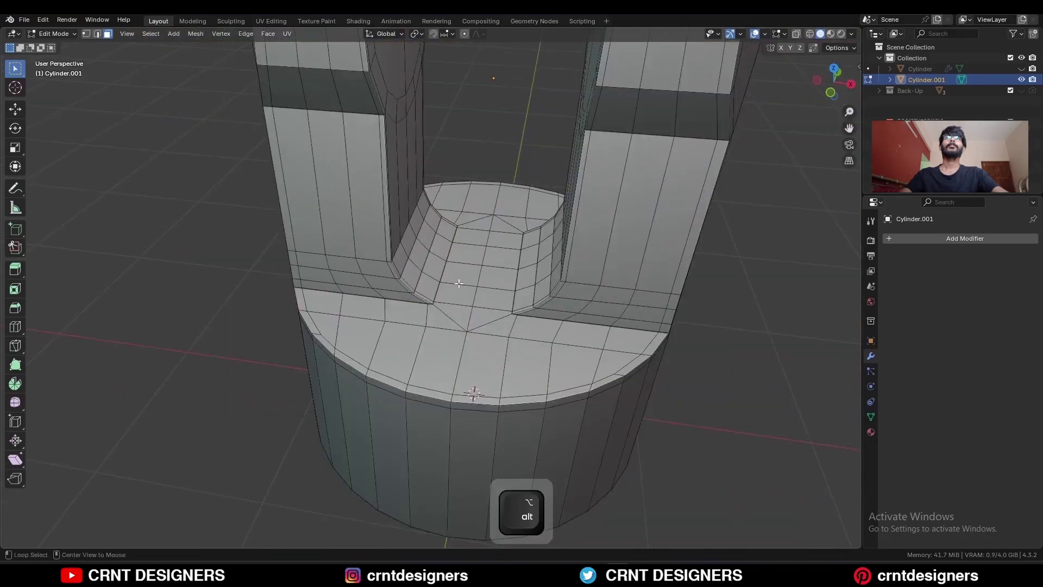
pyautogui.keyDown('alt'); pyautogui.click(457, 293); pyautogui.keyUp('alt')
pyautogui.moveTo(457, 296); pyautogui.dragTo(549, 342, button='middle')
pyautogui.click(548, 342)
pyautogui.moveTo(543, 339); pyautogui.dragTo(522, 305, button='middle')
pyautogui.hotkey('ctrl', 'r')
pyautogui.click(482, 297)
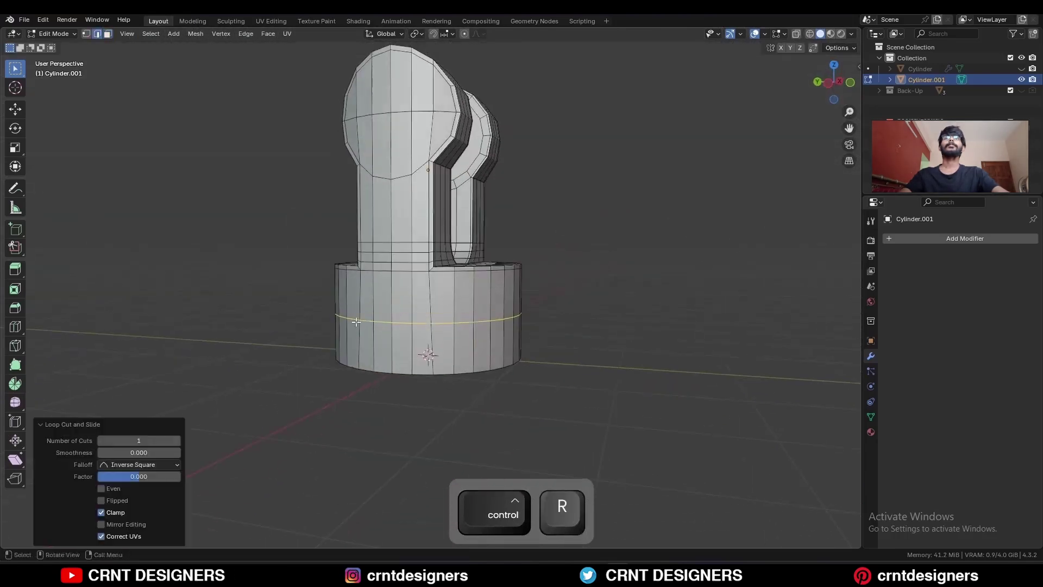
pyautogui.click(179, 442)
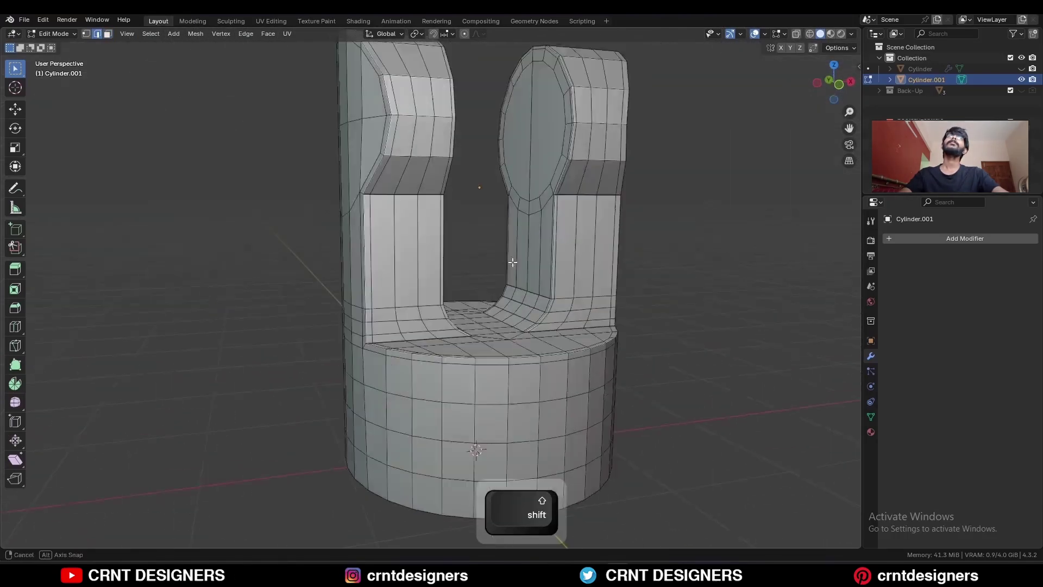
# Add three horizontal loop cuts around the shaft of one upright.
pyautogui.moveTo(467, 272); pyautogui.dragTo(500, 272, button='middle')
pyautogui.hotkey('ctrl', 'r')
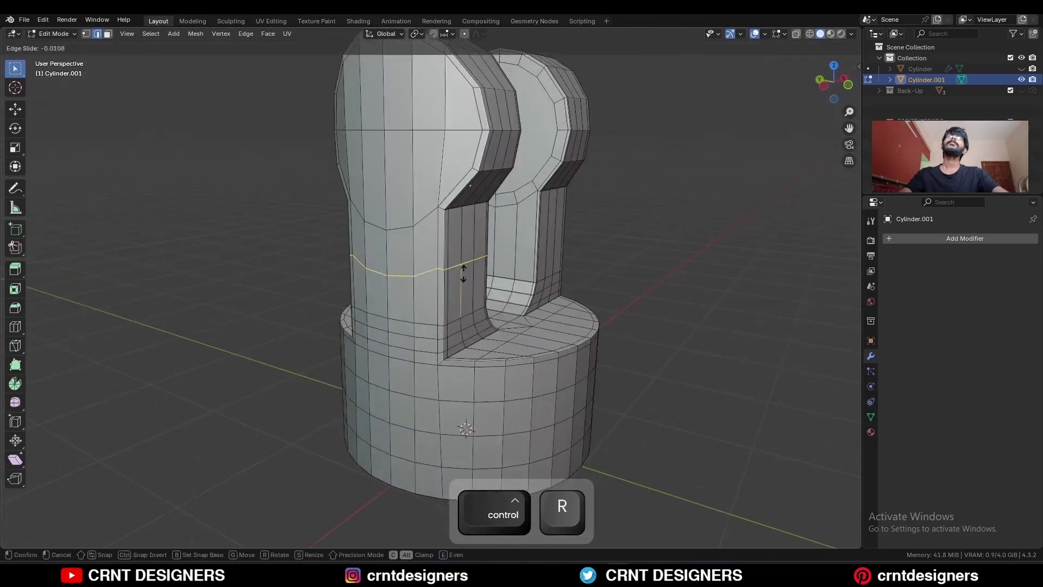
pyautogui.click(418, 266)
pyautogui.click(177, 440)
pyautogui.click(177, 440)
pyautogui.click(242, 359)
# Symmetrize the whole mesh along X to copy the shaft cuts to the other upright, and clear the selection.
pyautogui.moveTo(429, 274); pyautogui.dragTo(347, 271, button='middle')
pyautogui.keyDown('shift'); pyautogui.moveTo(389, 239); pyautogui.dragTo(393, 303, button='middle'); pyautogui.keyUp('shift')
pyautogui.press('a')
pyautogui.click(196, 34)
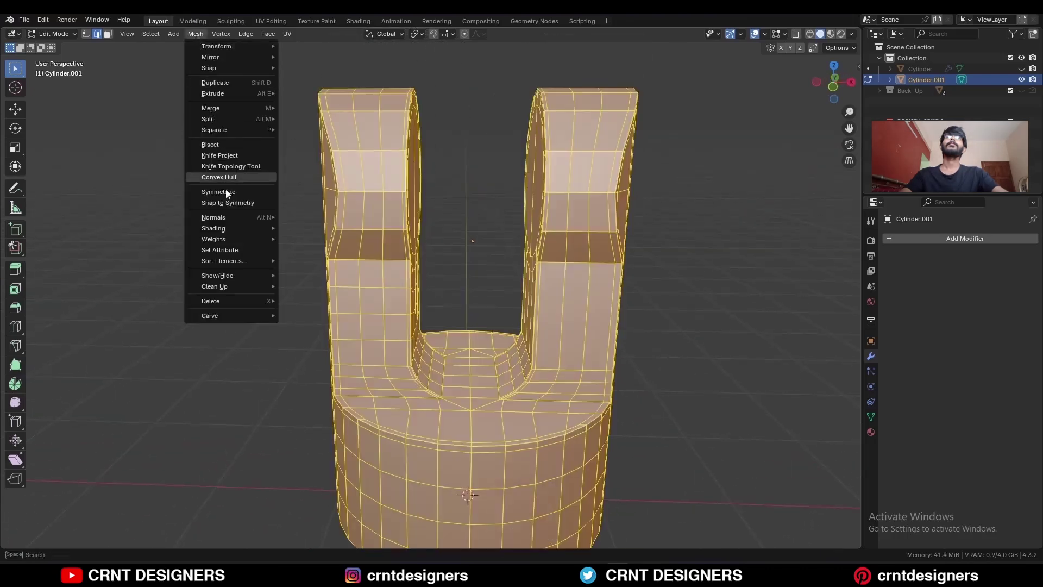
pyautogui.click(229, 195)
pyautogui.click(701, 303)
# Delete the two half-circle faces on the inner side of one upright's round head.
pyautogui.keyDown('shift'); pyautogui.moveTo(568, 276); pyautogui.dragTo(505, 332, button='middle'); pyautogui.keyUp('shift')
pyautogui.scroll(3, 521, 244)
pyautogui.press('3')
pyautogui.hotkey('ctrl', 'z')
pyautogui.moveTo(469, 238); pyautogui.dragTo(469, 238)
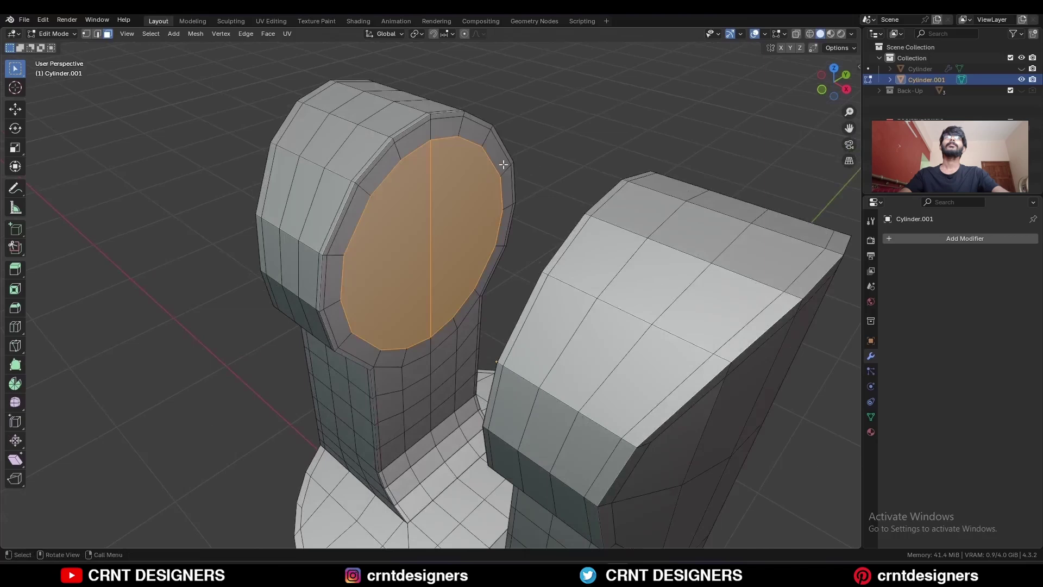
pyautogui.moveTo(503, 164); pyautogui.dragTo(398, 147, button='middle')
pyautogui.press('x')
pyautogui.click(398, 145)
pyautogui.press('2')
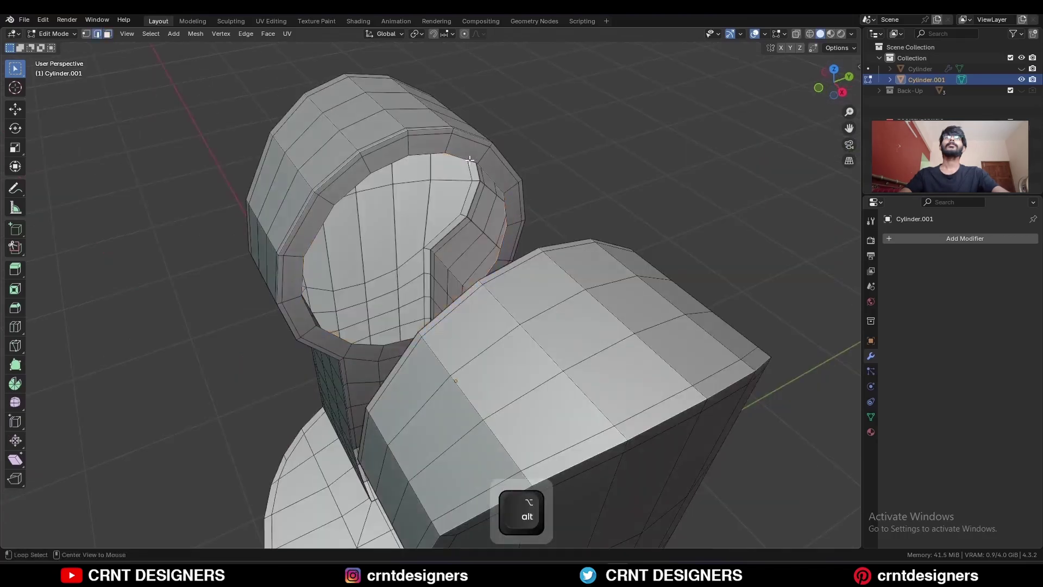
# Grid-fill the circular opening in the upright's head with a span of 4 and a shifted offset, and clear the selection.
pyautogui.click(266, 33)
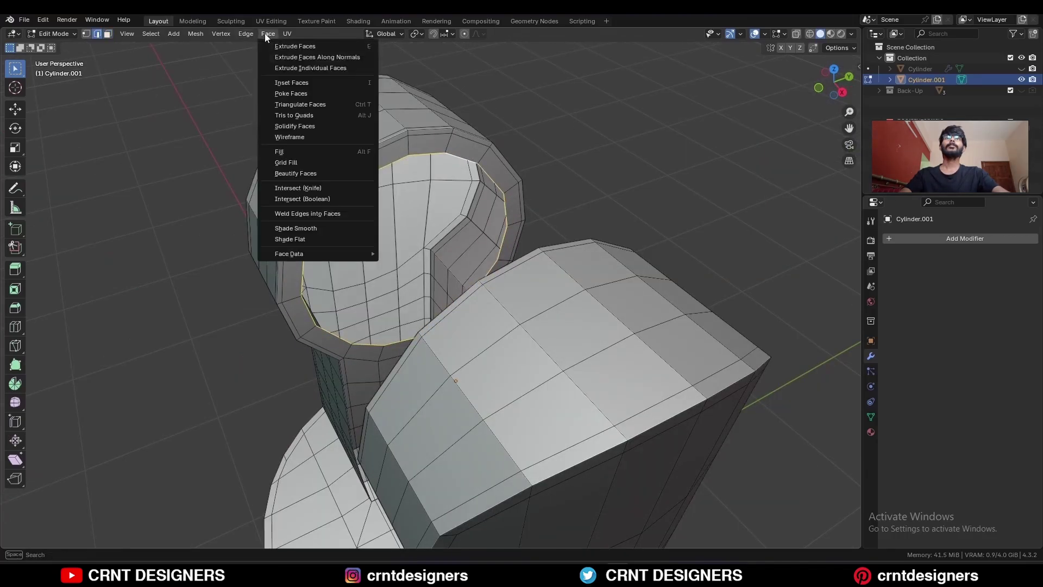
pyautogui.click(295, 159)
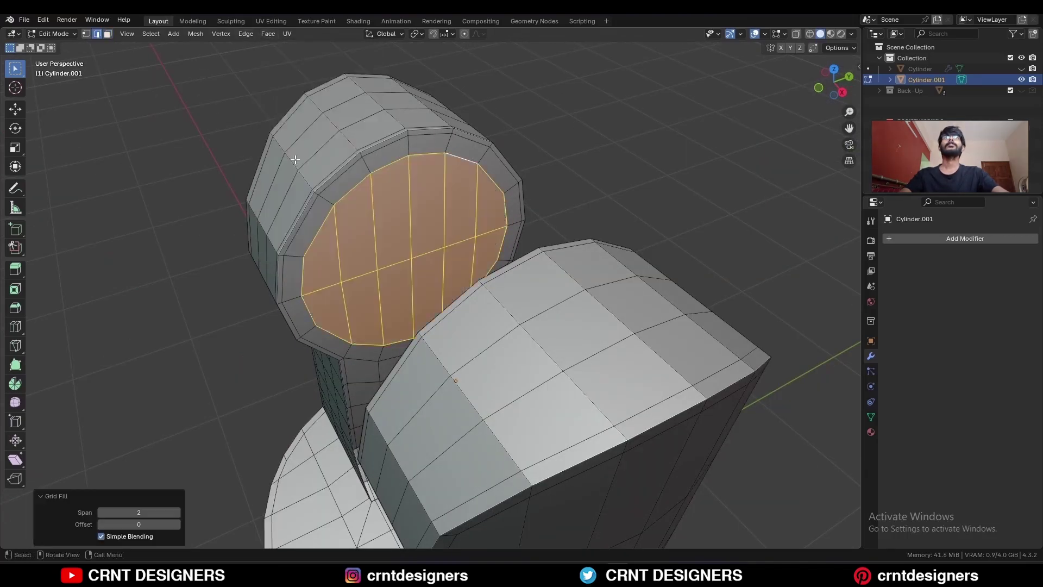
pyautogui.click(178, 513)
pyautogui.click(178, 514)
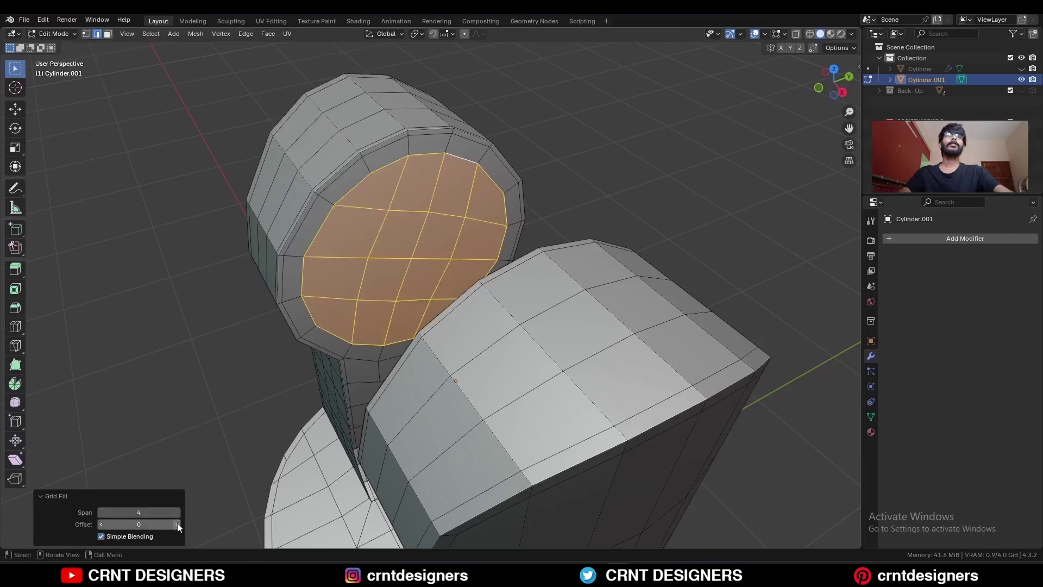
pyautogui.click(101, 524)
pyautogui.click(217, 413)
# Inset the bottom face of the cylindrical base by about 0.14 m.
pyautogui.keyDown('ctrl'); pyautogui.moveTo(435, 174); pyautogui.dragTo(489, 87, button='middle'); pyautogui.keyUp('ctrl')
pyautogui.keyDown('shift'); pyautogui.moveTo(495, 180); pyautogui.dragTo(515, 258, button='middle'); pyautogui.keyUp('shift')
pyautogui.press('3')
pyautogui.click(518, 260)
pyautogui.press('i')
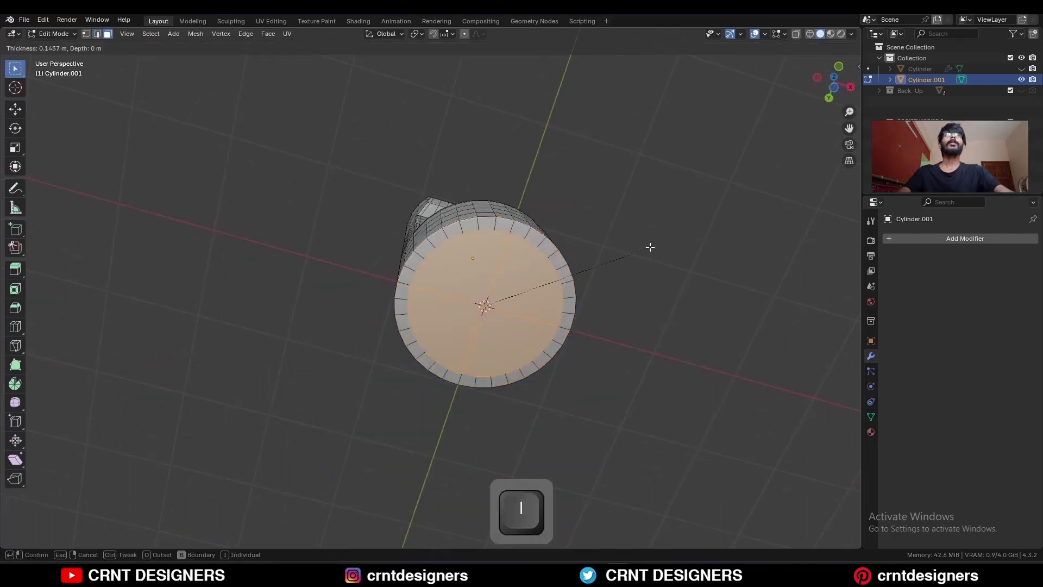
pyautogui.click(649, 247)
# Replace the inset bottom face of the base with a grid fill of span 8 and clear the selection.
pyautogui.press('x')
pyautogui.click(644, 255)
pyautogui.click(268, 34)
pyautogui.click(302, 158)
pyautogui.moveTo(303, 163); pyautogui.dragTo(222, 400, button='middle')
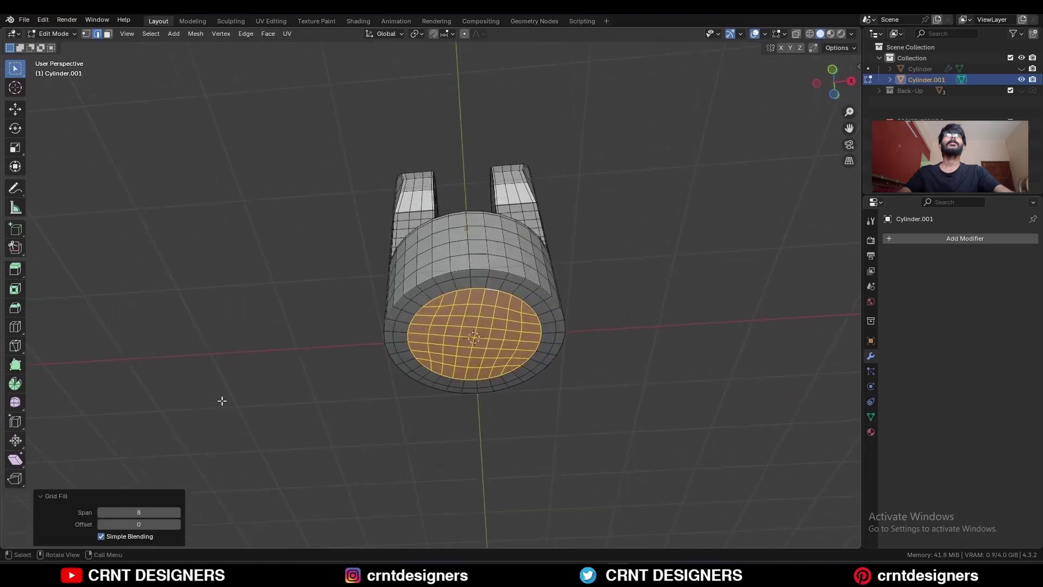
pyautogui.hotkey('alt', 'a')
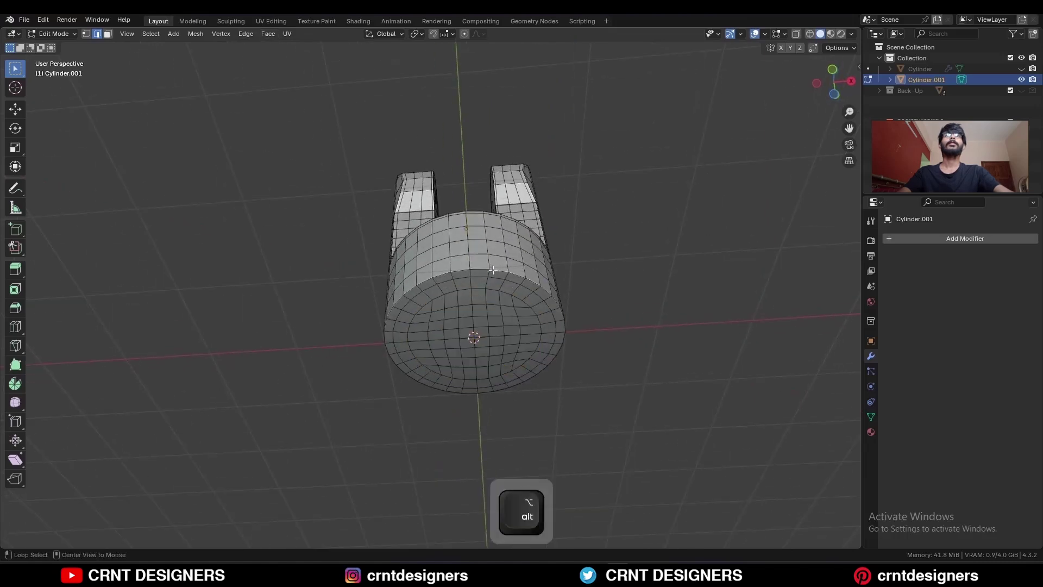
# Bevel the base's bottom rim edge loop by about 0.05 m with two segments and clear the selection.
pyautogui.hotkey('ctrl', 'b')
pyautogui.scroll(1, 595, 257)
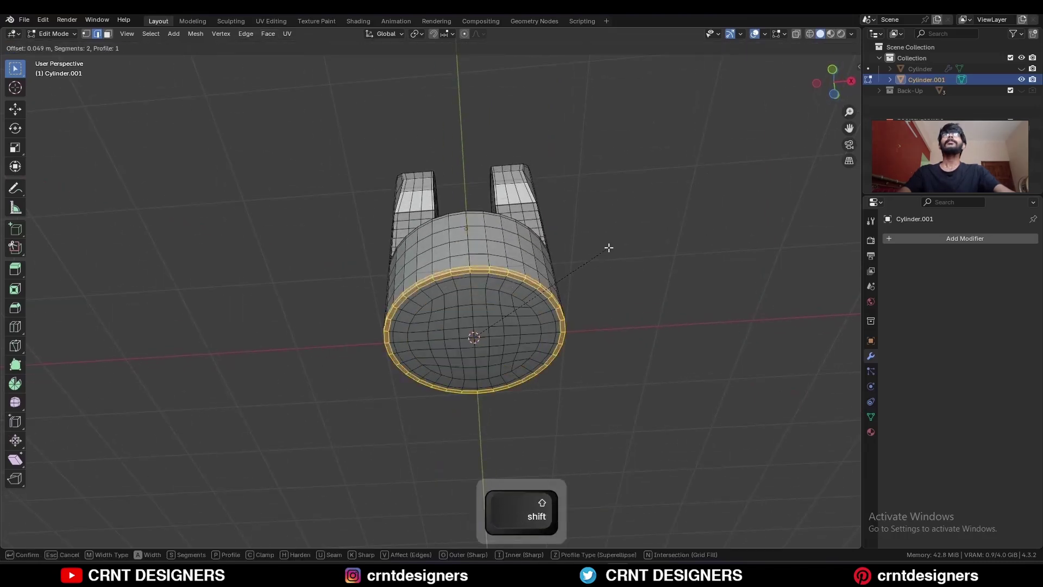
pyautogui.click(594, 257)
pyautogui.click(592, 348)
pyautogui.moveTo(595, 256); pyautogui.dragTo(570, 233, button='middle')
# Symmetrize the whole mesh to copy the grid-filled circular face to the other upright, and clear the selection.
pyautogui.moveTo(494, 233); pyautogui.dragTo(530, 282, button='middle')
pyautogui.press('a')
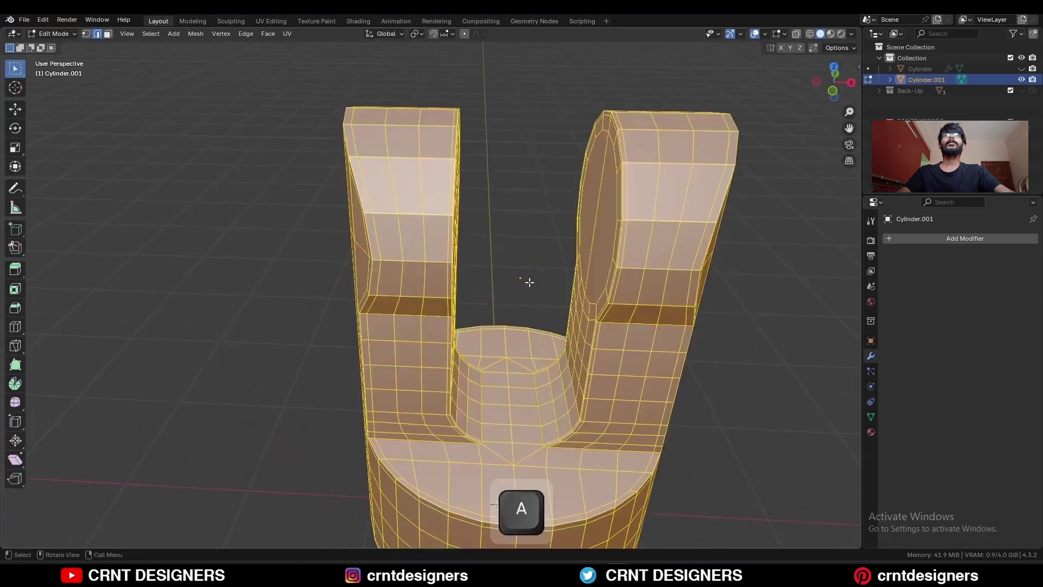
pyautogui.click(196, 33)
pyautogui.click(225, 192)
pyautogui.press('a')
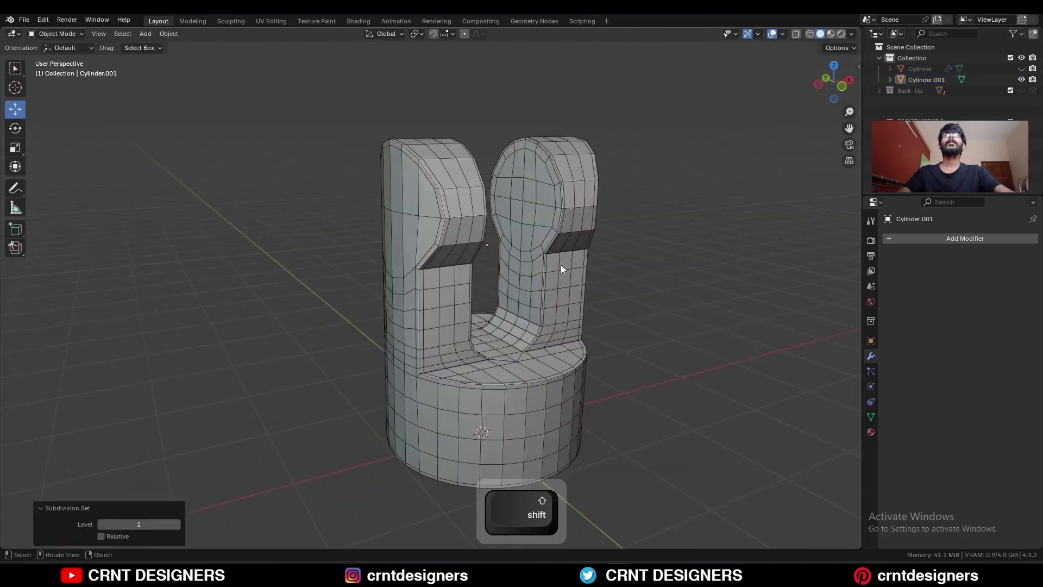
# Add a level 2 Subdivision modifier to the object in Object Mode and shade it smooth.
pyautogui.click(563, 264)
pyautogui.hotkey('ctrl', '2')
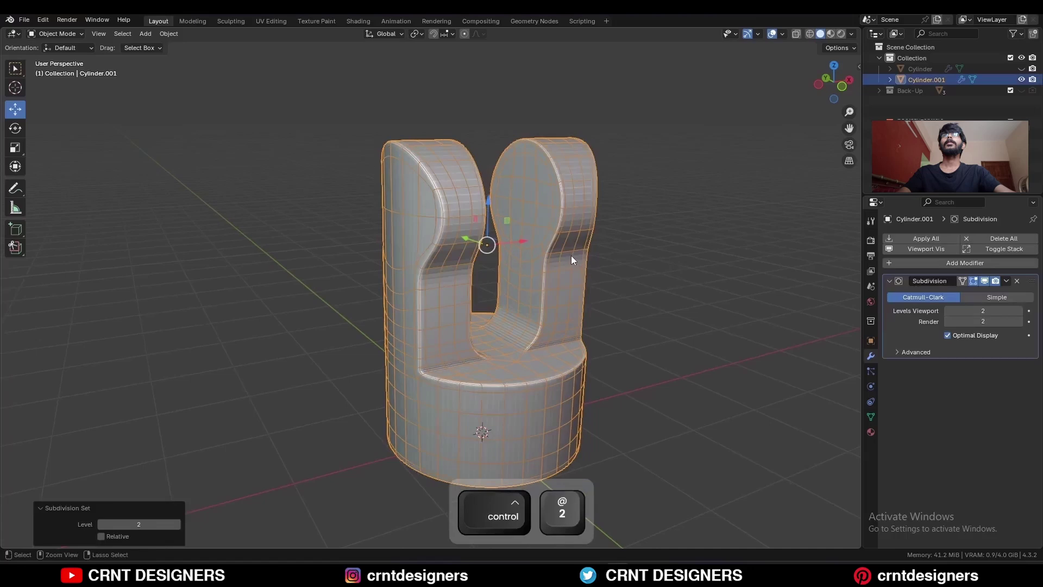
pyautogui.click(654, 252)
pyautogui.click(550, 202)
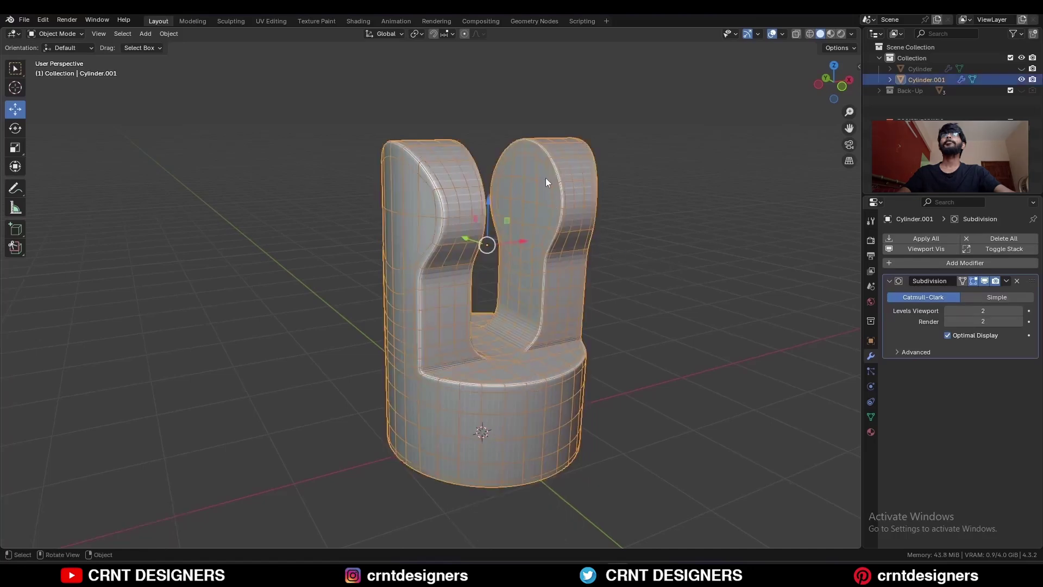
pyautogui.rightClick(548, 173)
pyautogui.click(547, 171)
pyautogui.click(601, 220)
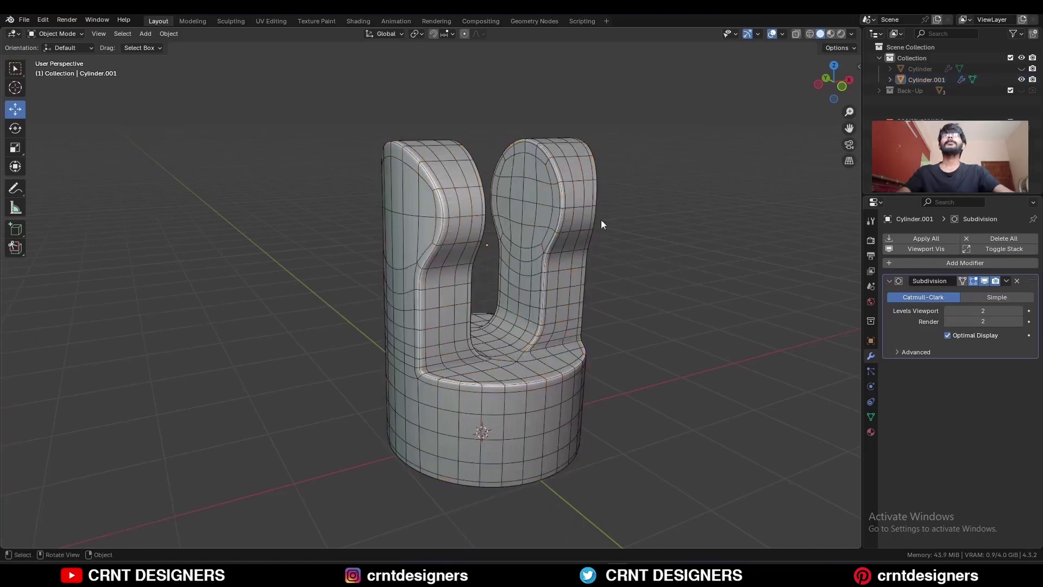
# Compare the model with viewport overlays hidden and shown, leave them hidden, and save BM17.blend.
pyautogui.hotkey('alt', 'shift', 'z')
pyautogui.moveTo(537, 222); pyautogui.dragTo(438, 298, button='middle')
pyautogui.hotkey('ctrl', 's')
pyautogui.hotkey('alt', 'shift', 'z')
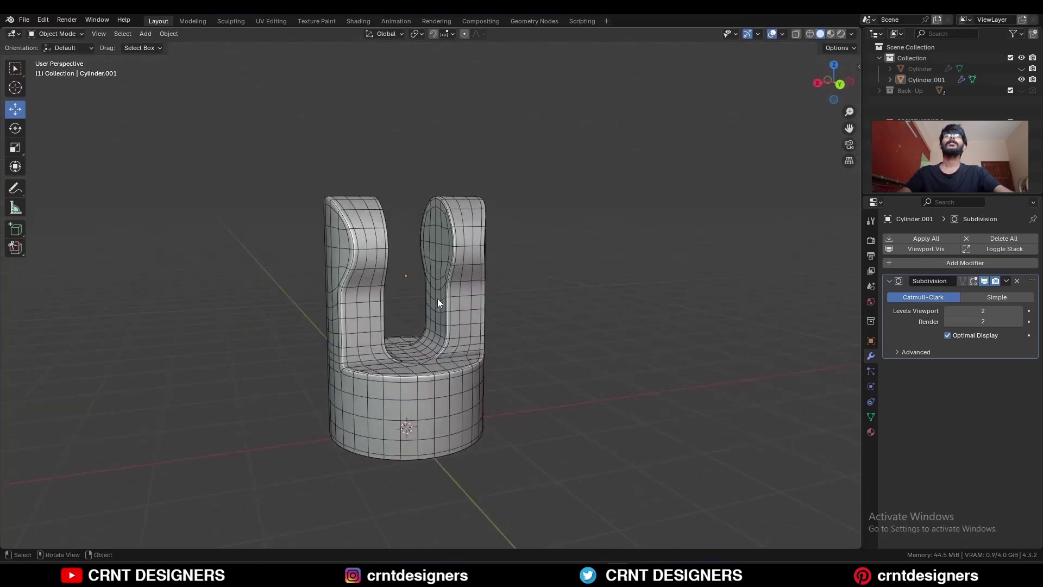
pyautogui.hotkey('alt', 'shift', 'z')
pyautogui.hotkey('ctrl', 's')
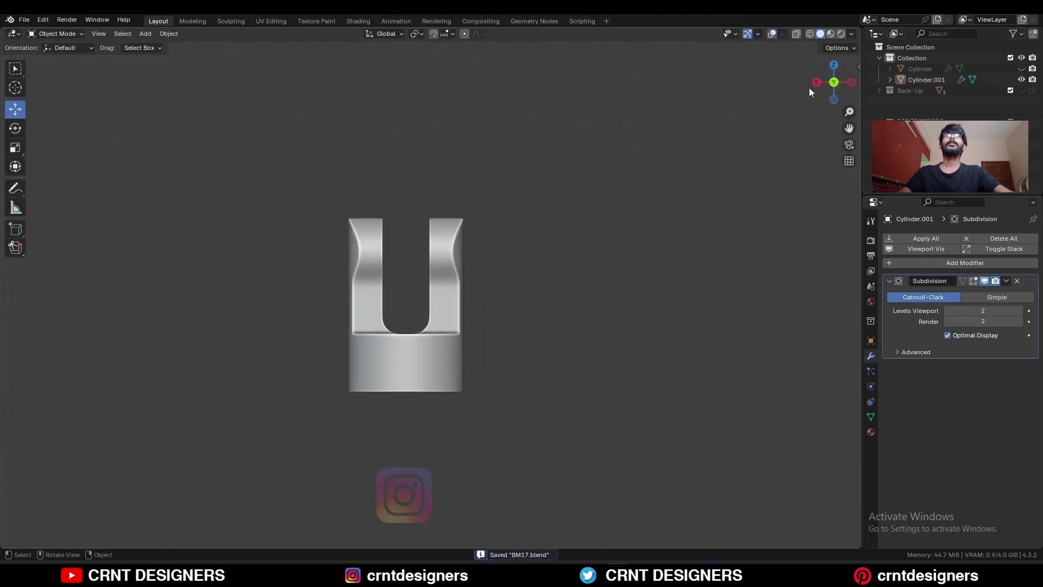